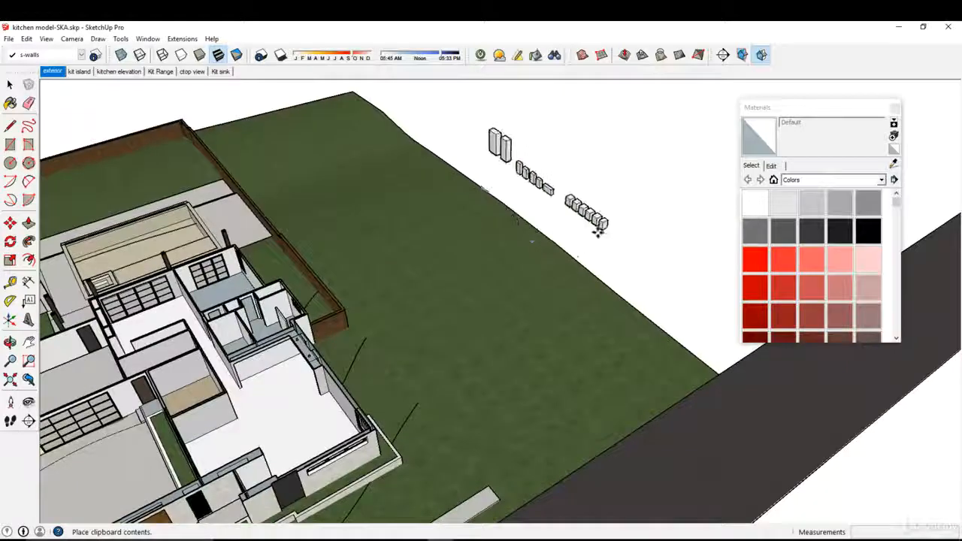
# Place the pasted set of cabinets beside the lawn and rotate the whole set 90 degrees.
pyautogui.click(593, 241)
pyautogui.press('q')
pyautogui.click(620, 244)
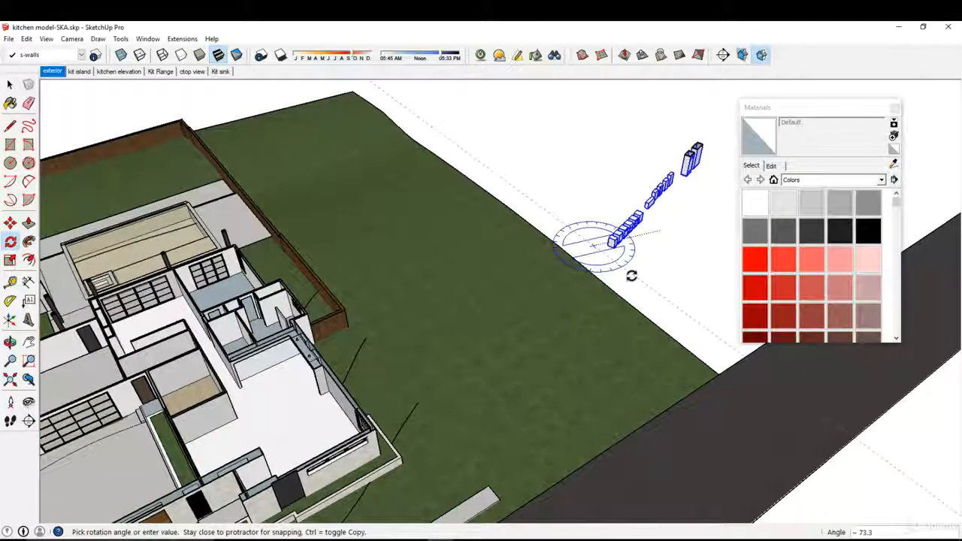
pyautogui.write('90')
pyautogui.press('Return')
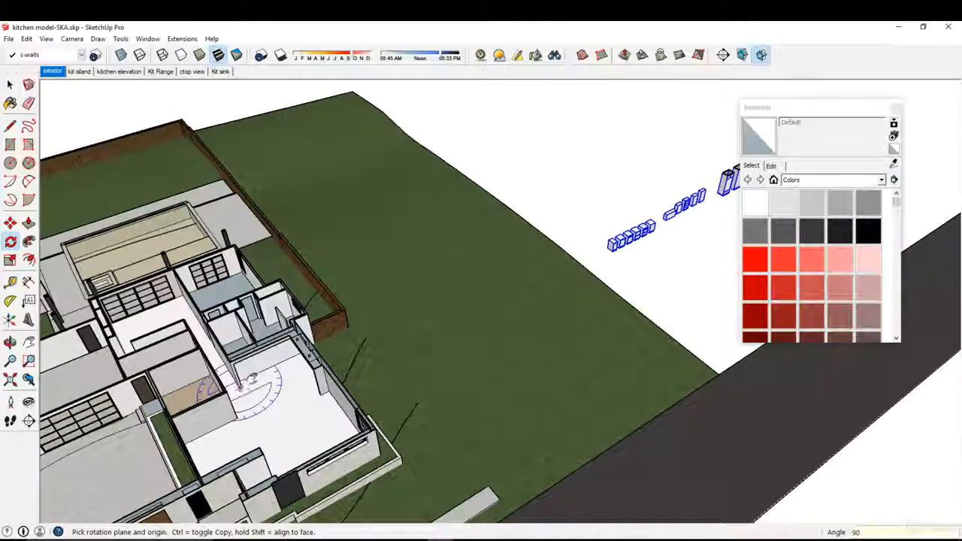
# Move the plain tall cabinet from the end of the cabinet row into the kitchen, near the recessed back wall.
pyautogui.scroll(3, 263, 387)
pyautogui.scroll(3, 321, 364)
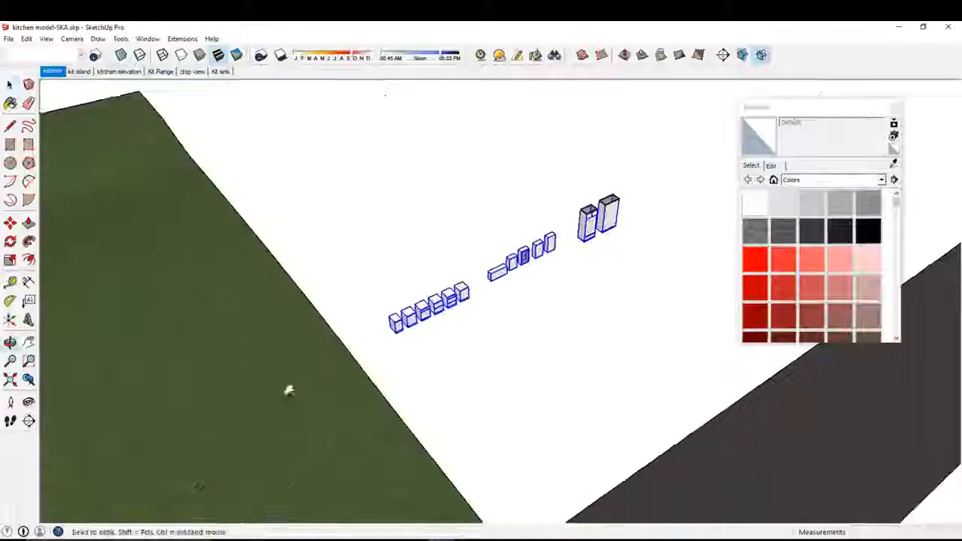
pyautogui.click(660, 221)
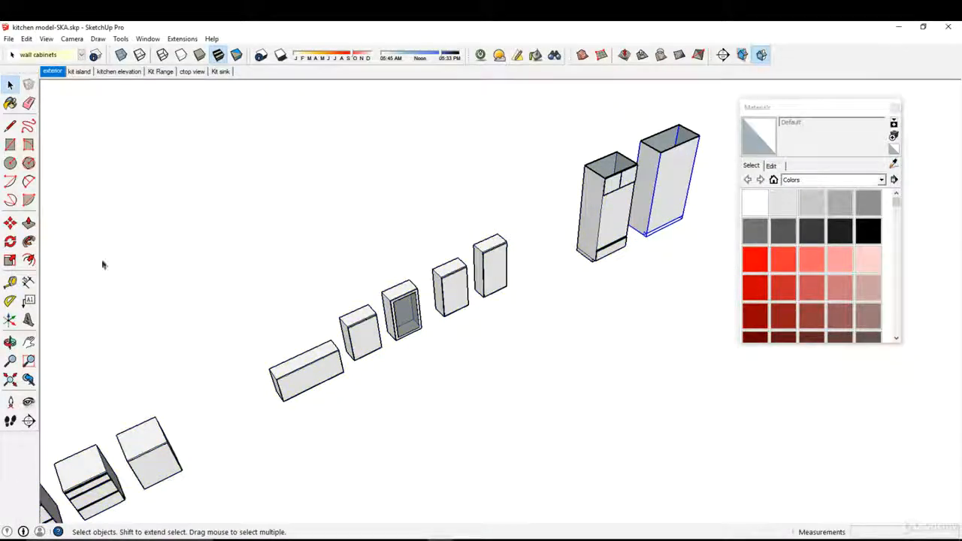
pyautogui.click(14, 224)
pyautogui.keyDown('shift'); pyautogui.moveTo(577, 276); pyautogui.dragTo(475, 316, button='middle'); pyautogui.keyUp('shift')
pyautogui.scroll(2, 526, 260)
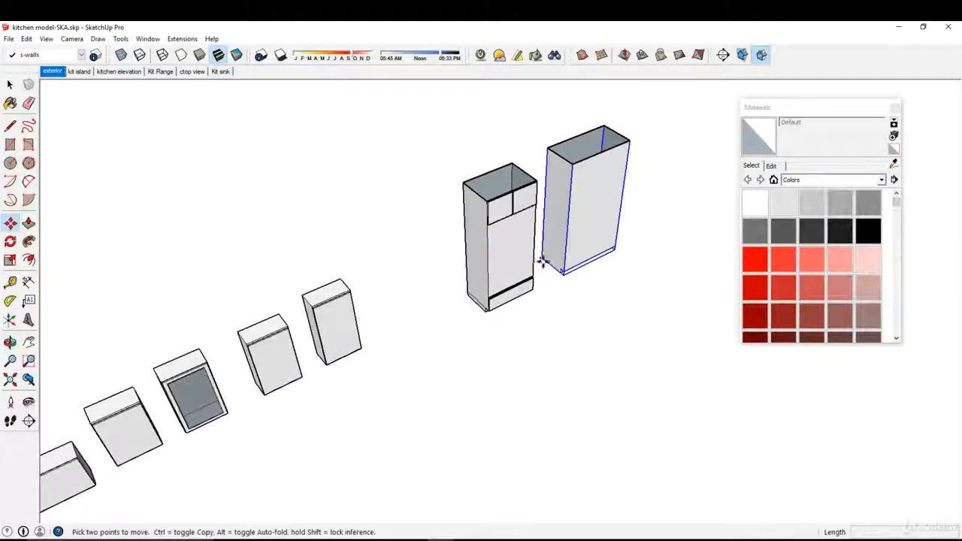
pyautogui.click(543, 264)
pyautogui.scroll(-3, 478, 295)
pyautogui.scroll(-5, 440, 295)
pyautogui.keyDown('shift'); pyautogui.moveTo(295, 336); pyautogui.dragTo(582, 200, button='middle'); pyautogui.keyUp('shift')
pyautogui.scroll(-2, 300, 324)
pyautogui.keyDown('shift'); pyautogui.moveTo(150, 388); pyautogui.dragTo(456, 294, button='middle'); pyautogui.keyUp('shift')
pyautogui.scroll(2, 474, 307)
pyautogui.scroll(6, 458, 307)
pyautogui.click(344, 298)
pyautogui.keyDown('shift'); pyautogui.moveTo(344, 298); pyautogui.dragTo(442, 282, button='middle'); pyautogui.keyUp('shift')
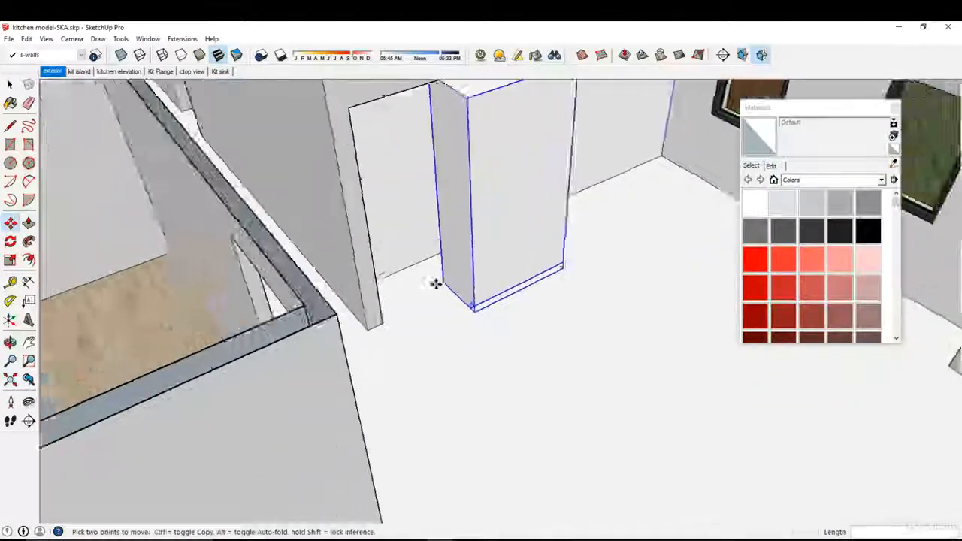
# Snap the tall cabinet's rear bottom corner to the back wall and slide it along the wall towards the recess's side wall.
pyautogui.scroll(3, 443, 281)
pyautogui.click(449, 282)
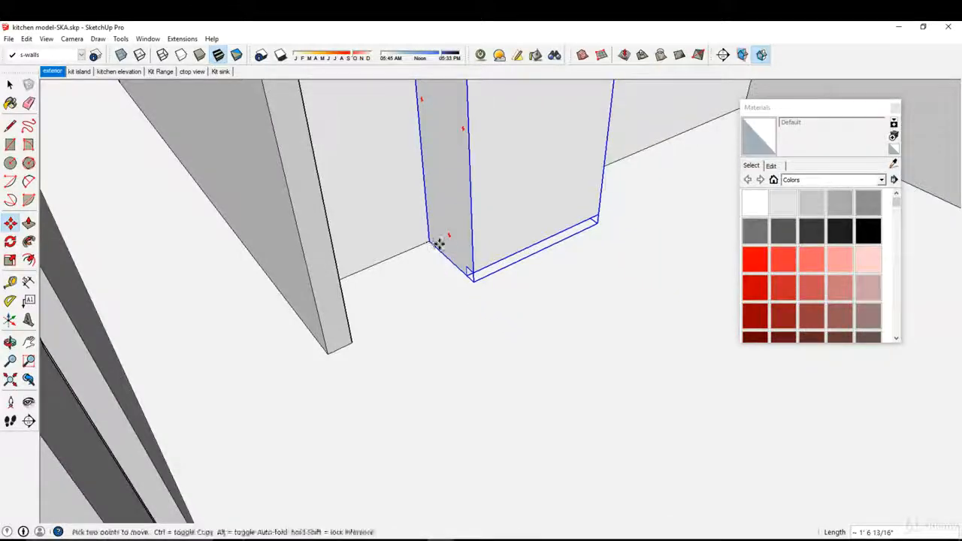
pyautogui.click(432, 242)
pyautogui.moveTo(432, 242); pyautogui.dragTo(389, 251, button='middle')
pyautogui.moveTo(517, 233); pyautogui.dragTo(458, 282, button='middle')
pyautogui.click(576, 194)
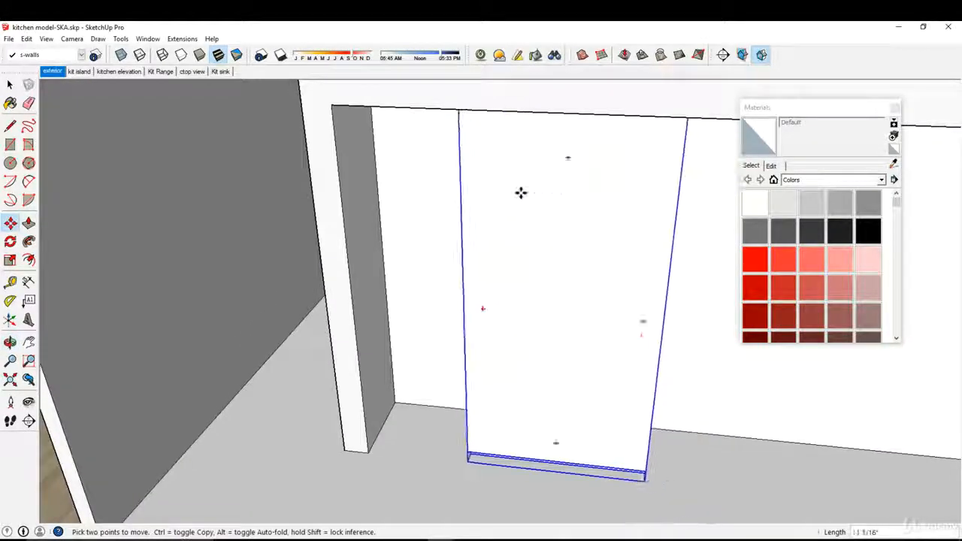
pyautogui.click(423, 187)
# Shift the tall cabinet about 4 3/4" along the back wall so its side sits against the recess's side wall.
pyautogui.scroll(4, 343, 444)
pyautogui.moveTo(343, 444); pyautogui.dragTo(406, 379, button='middle')
pyautogui.scroll(2, 440, 386)
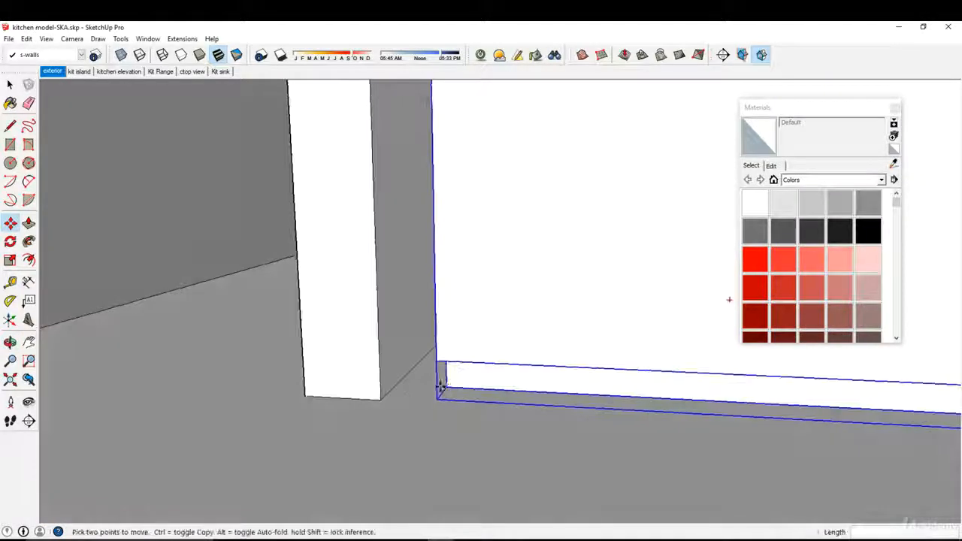
pyautogui.click(447, 388)
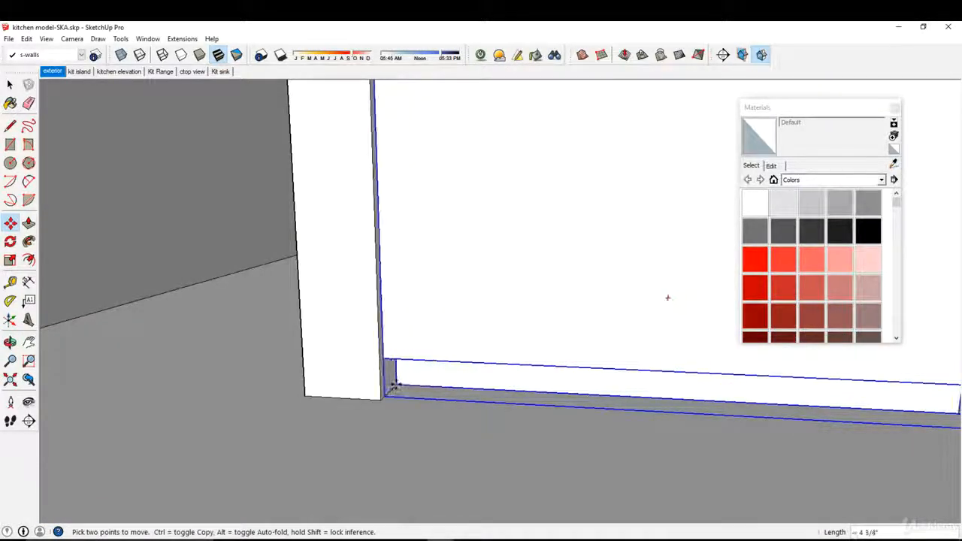
pyautogui.click(399, 384)
pyautogui.scroll(-10, 425, 421)
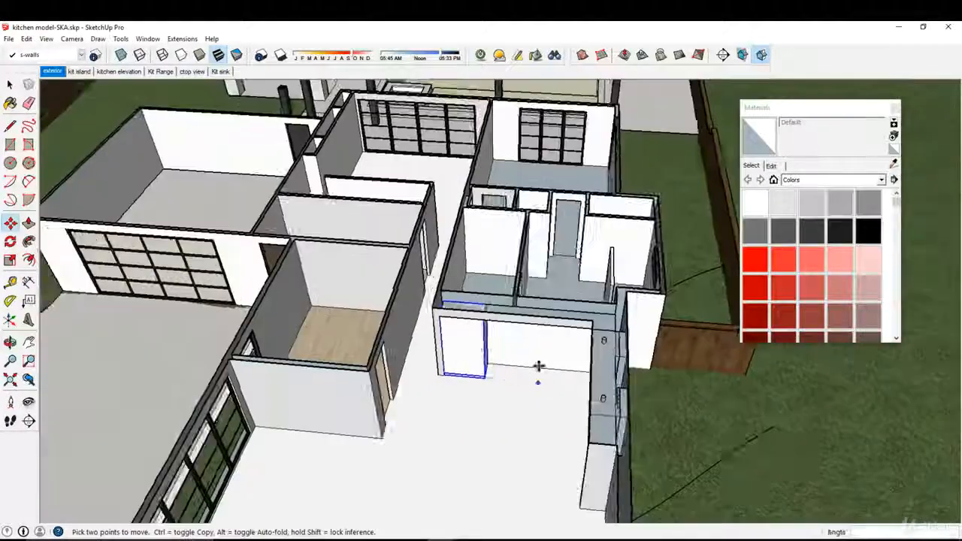
# Move the three-drawer base cabinet from the cabinet row onto the kitchen floor near the tall cabinet.
pyautogui.scroll(-3, 539, 366)
pyautogui.keyDown('shift'); pyautogui.moveTo(539, 366); pyautogui.dragTo(316, 335, button='middle'); pyautogui.keyUp('shift')
pyautogui.keyDown('shift'); pyautogui.moveTo(782, 391); pyautogui.dragTo(482, 360, button='middle'); pyautogui.keyUp('shift')
pyautogui.scroll(-3, 482, 359)
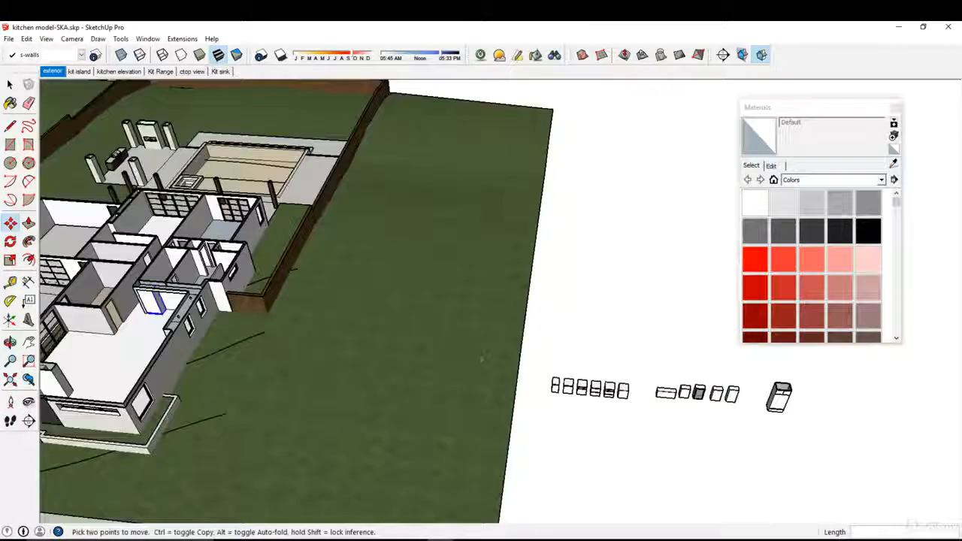
pyautogui.press('space')
pyautogui.scroll(10, 535, 346)
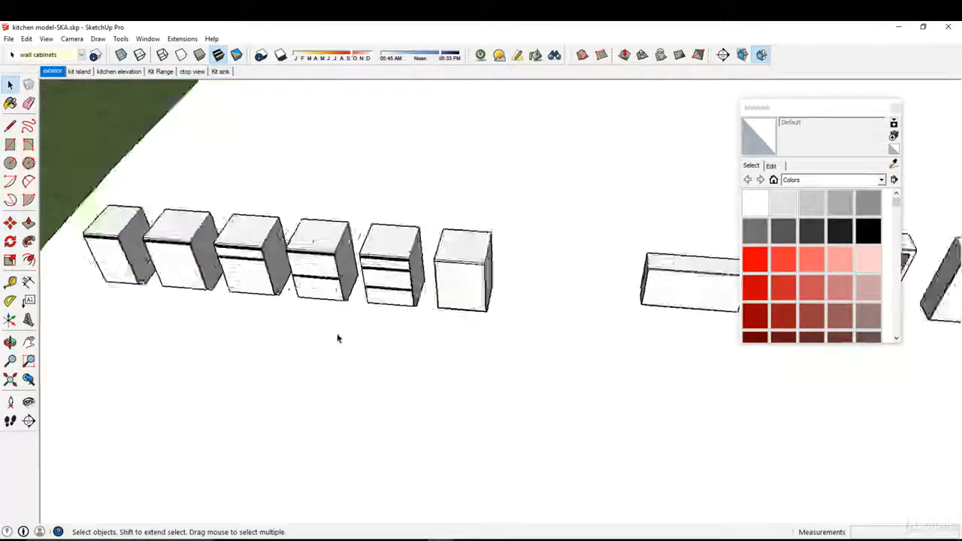
pyautogui.scroll(5, 464, 275)
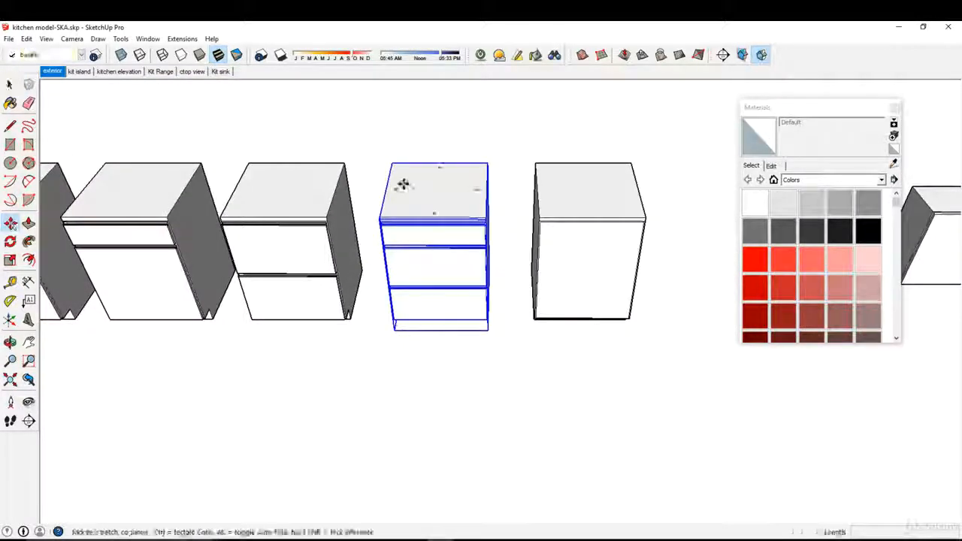
pyautogui.click(391, 165)
pyautogui.scroll(-6, 318, 214)
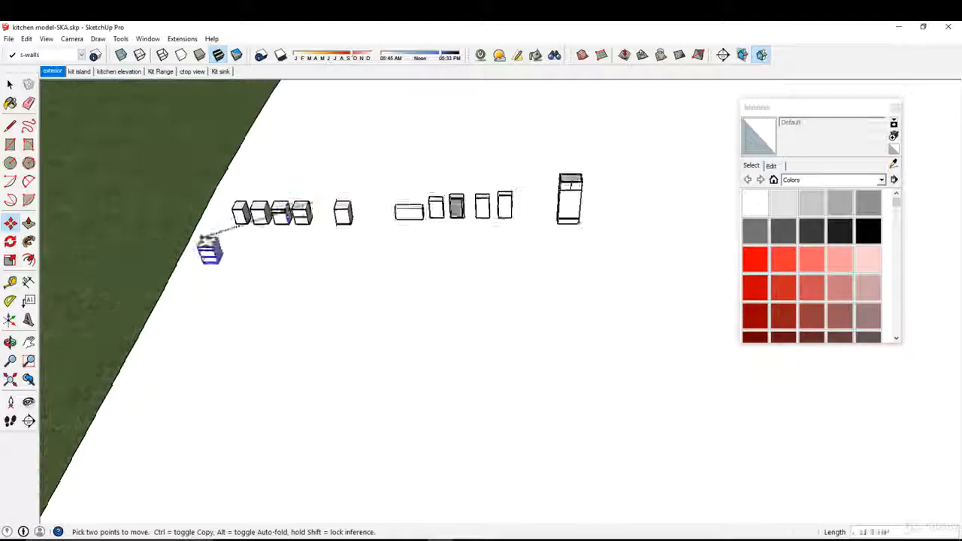
pyautogui.scroll(8, 203, 234)
pyautogui.scroll(-6, 597, 286)
pyautogui.scroll(5, 644, 254)
pyautogui.moveTo(644, 254); pyautogui.dragTo(489, 333, button='middle')
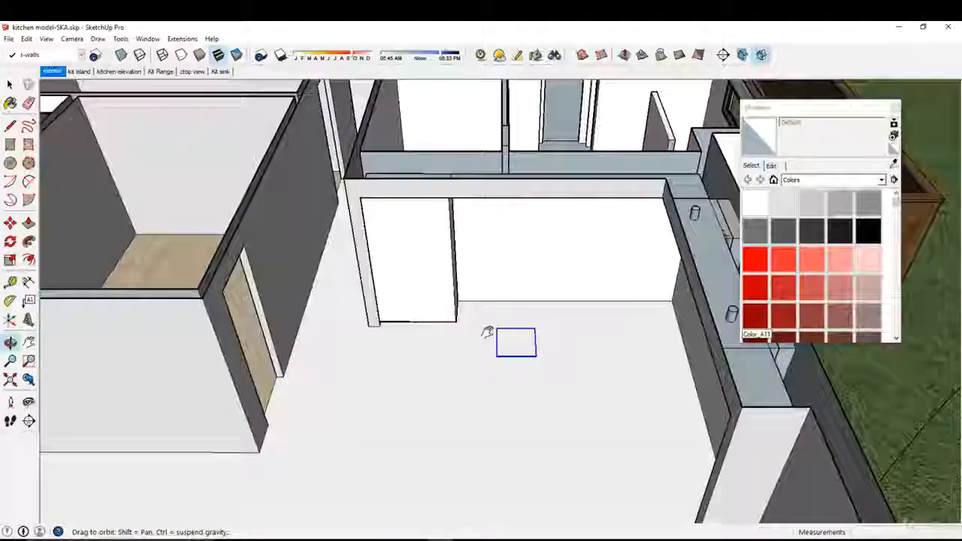
# Align the three-drawer base cabinet with the back wall and butt it against the side of the tall cabinet.
pyautogui.scroll(3, 511, 300)
pyautogui.scroll(8, 524, 350)
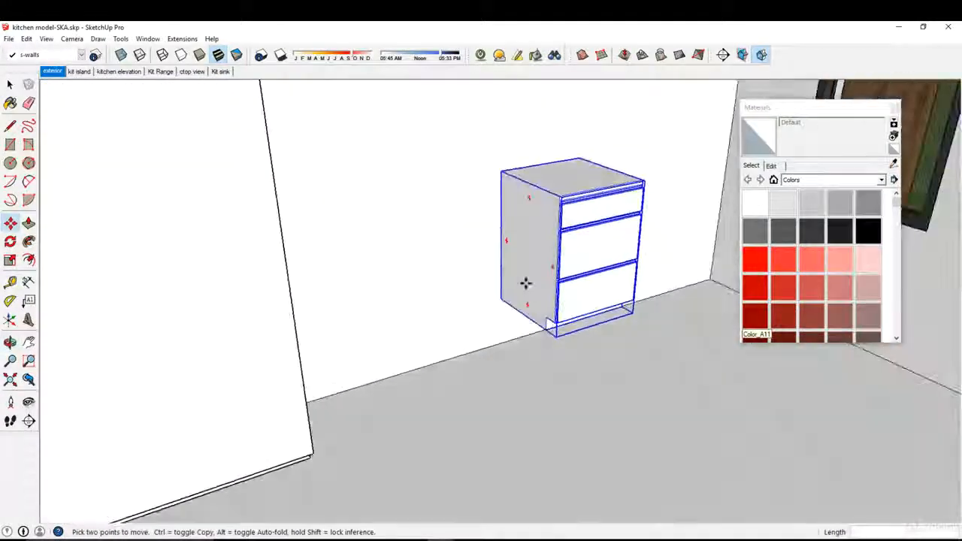
pyautogui.click(503, 298)
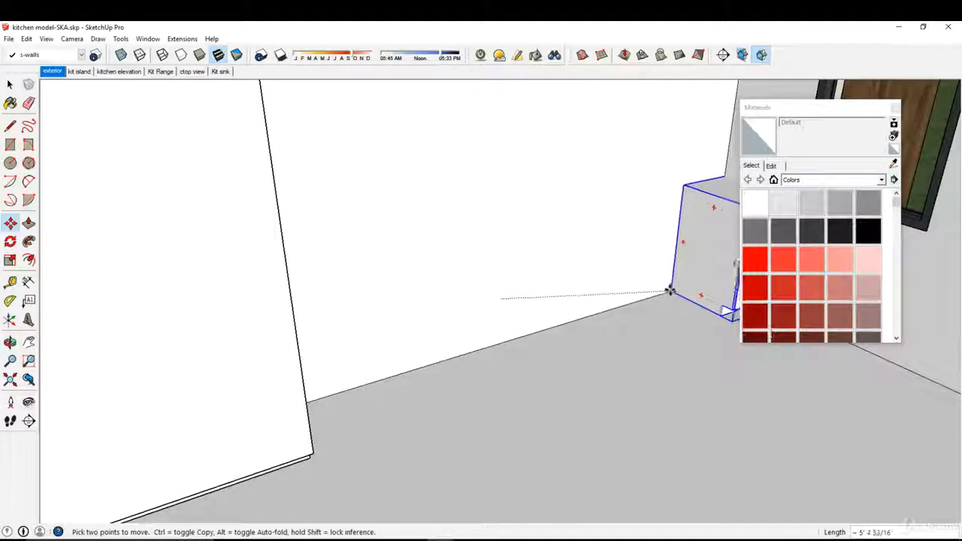
pyautogui.moveTo(602, 263); pyautogui.dragTo(681, 234, button='middle')
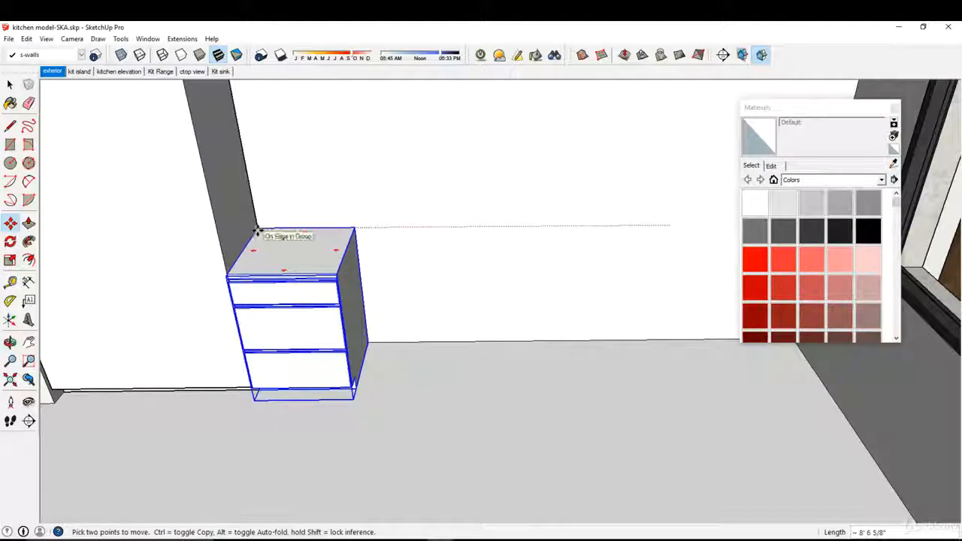
pyautogui.moveTo(257, 231); pyautogui.dragTo(421, 271, button='middle')
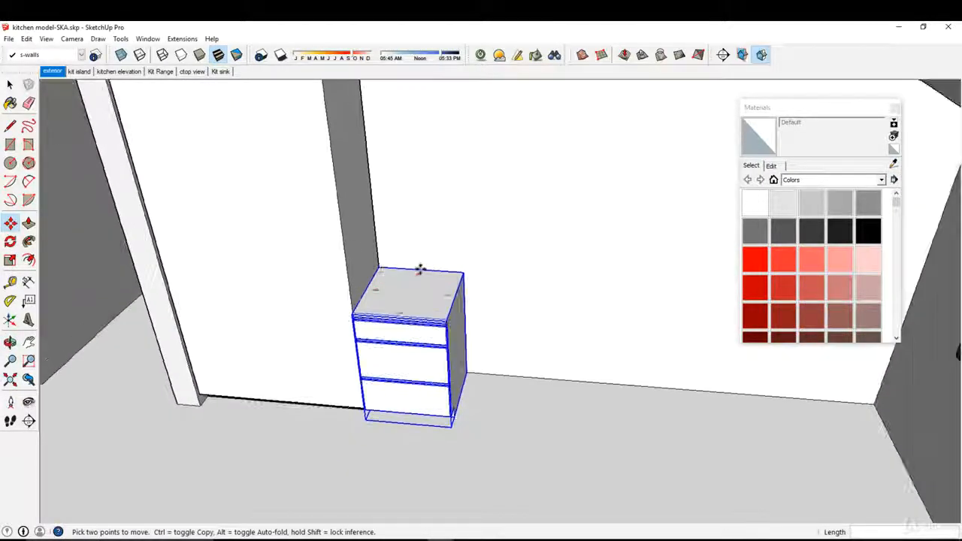
pyautogui.moveTo(376, 292); pyautogui.dragTo(406, 279, button='middle')
pyautogui.scroll(-3, 442, 305)
pyautogui.scroll(3, 444, 333)
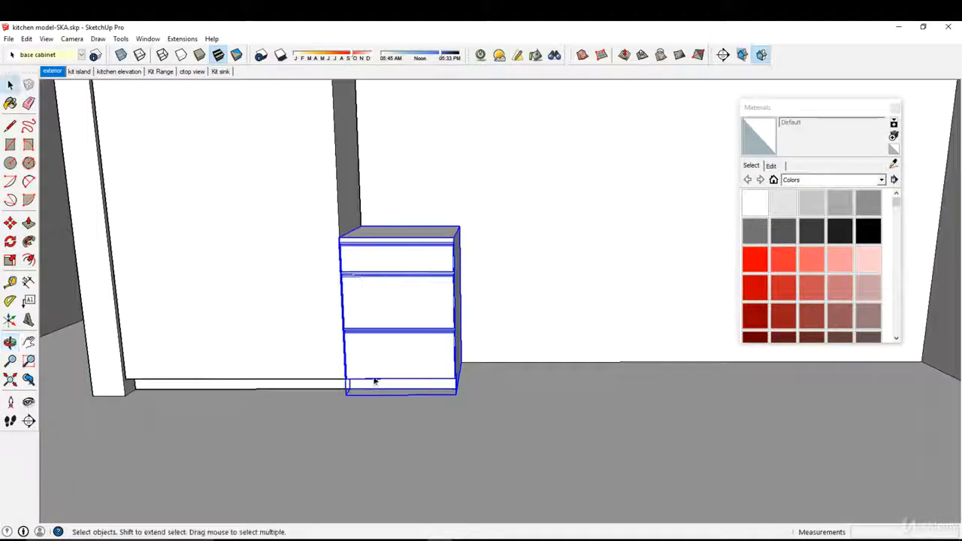
# Widen the three-drawer base cabinet by moving its free side 2' away from the tall cabinet, inside the group.
pyautogui.doubleClick(436, 318)
pyautogui.moveTo(430, 400); pyautogui.dragTo(577, 191)
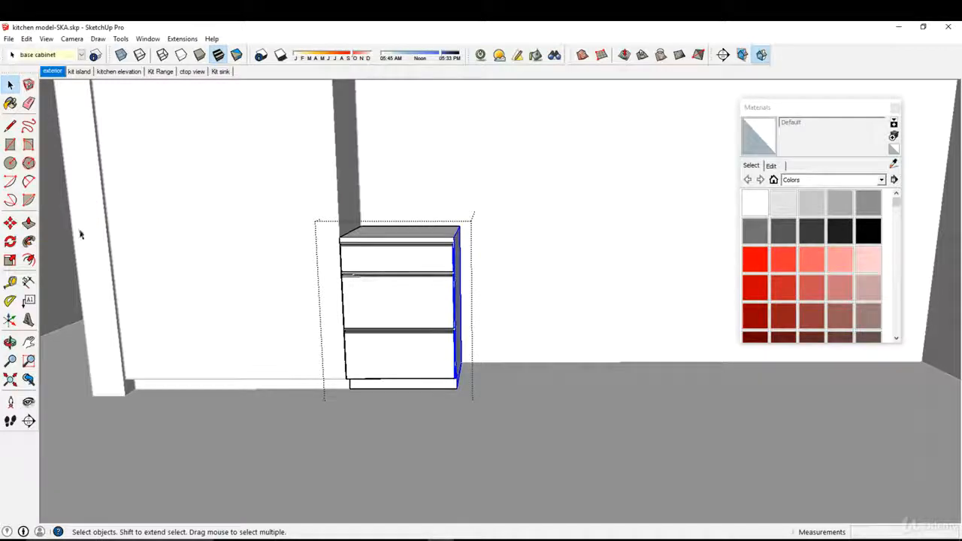
pyautogui.click(10, 223)
pyautogui.moveTo(428, 316); pyautogui.dragTo(477, 217, button='middle')
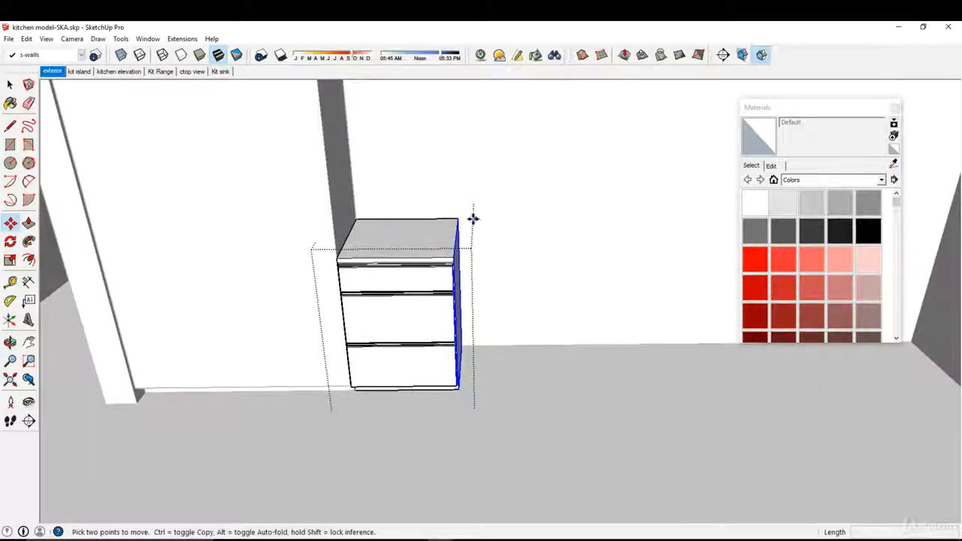
pyautogui.click(459, 218)
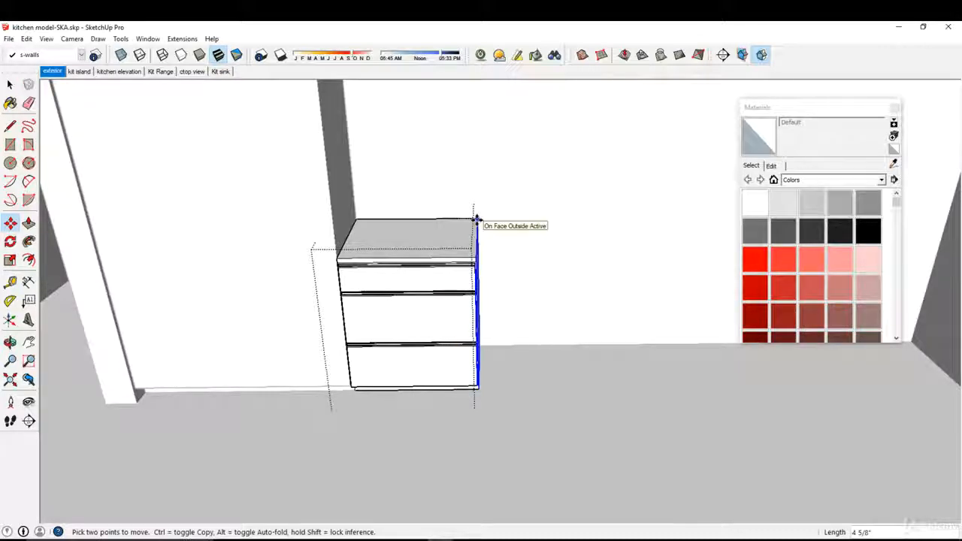
pyautogui.write("2'")
pyautogui.press('Return')
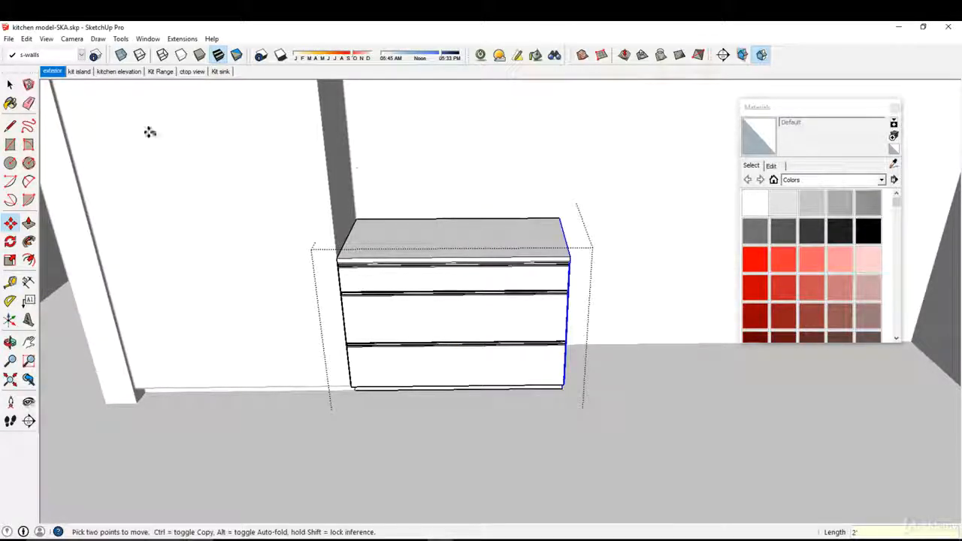
pyautogui.press('Escape')
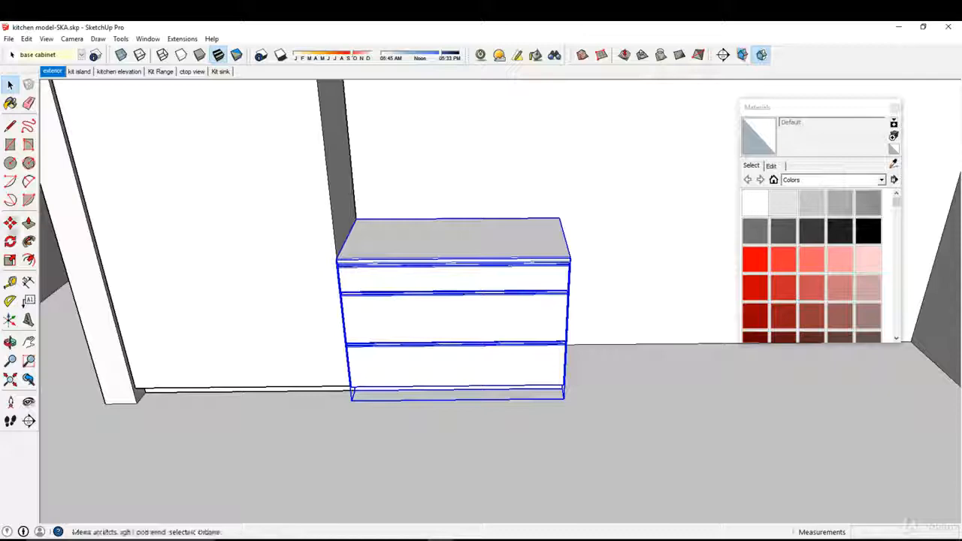
# Copy the widened drawer cabinet 4' along the back wall, directly beside the original.
pyautogui.click(12, 225)
pyautogui.keyDown('shift'); pyautogui.moveTo(371, 225); pyautogui.dragTo(296, 251, button='middle'); pyautogui.keyUp('shift')
pyautogui.click(283, 246)
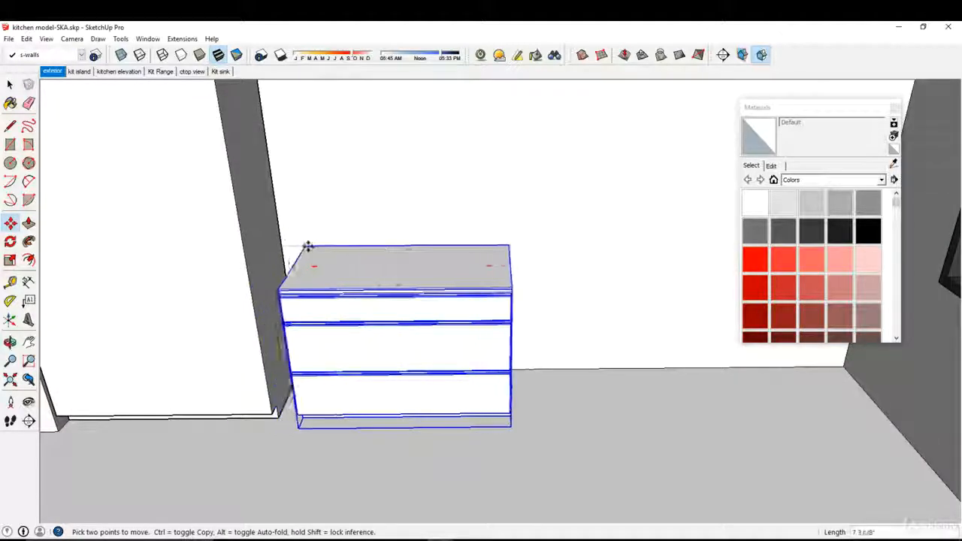
pyautogui.press('ctrl')
pyautogui.click(486, 247)
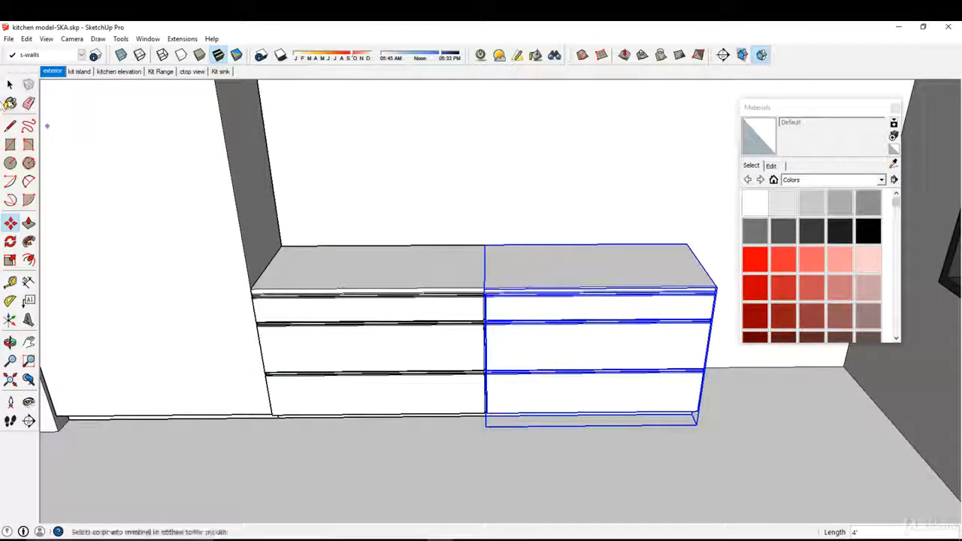
# Dimension the gap between the second drawer cabinet's end and the side wall, along the back wall.
pyautogui.moveTo(145, 155); pyautogui.dragTo(507, 252, button='middle')
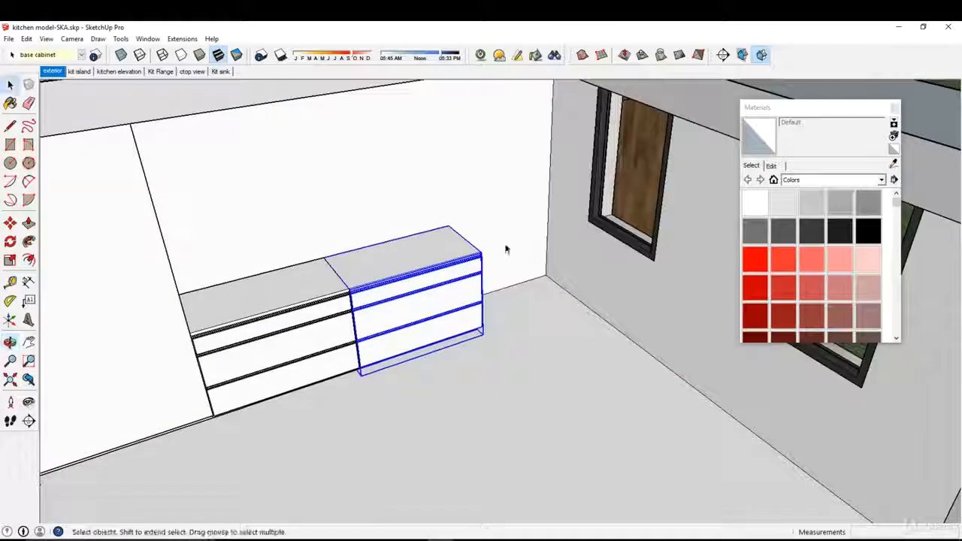
pyautogui.click(29, 284)
pyautogui.scroll(2, 450, 224)
pyautogui.moveTo(449, 224); pyautogui.dragTo(485, 244, button='middle')
pyautogui.scroll(3, 519, 323)
pyautogui.moveTo(519, 324)
pyautogui.mouseDown(button='middle')
pyautogui.moveTo(554, 338)
pyautogui.moveTo(526, 339)
pyautogui.mouseUp(button='middle')
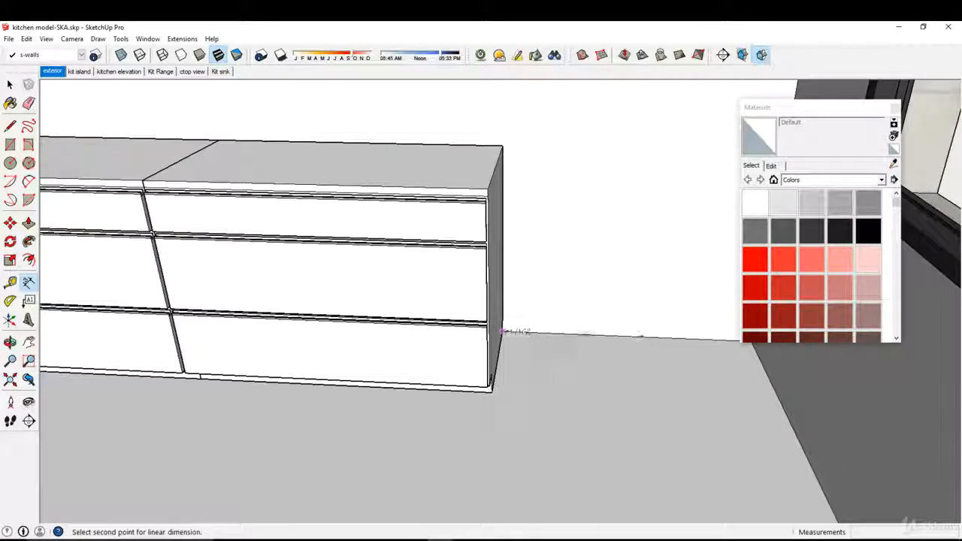
pyautogui.moveTo(694, 348); pyautogui.dragTo(705, 298, button='middle')
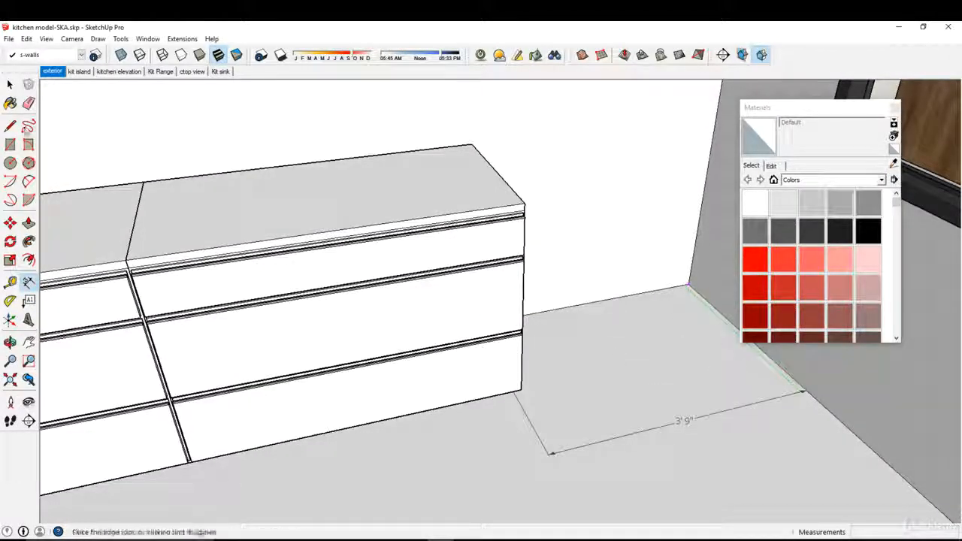
# Move the single-door base cabinet from the cabinet row to the free end of the second drawer cabinet in the kitchen.
pyautogui.click(12, 87)
pyautogui.scroll(-2, 408, 234)
pyautogui.moveTo(408, 234); pyautogui.dragTo(301, 286, button='middle')
pyautogui.scroll(-4, 570, 248)
pyautogui.moveTo(466, 258); pyautogui.dragTo(128, 361, button='middle')
pyautogui.scroll(3, 490, 290)
pyautogui.moveTo(292, 344); pyautogui.dragTo(361, 328, button='middle')
pyautogui.scroll(2, 361, 329)
pyautogui.scroll(4, 274, 342)
pyautogui.click(273, 343)
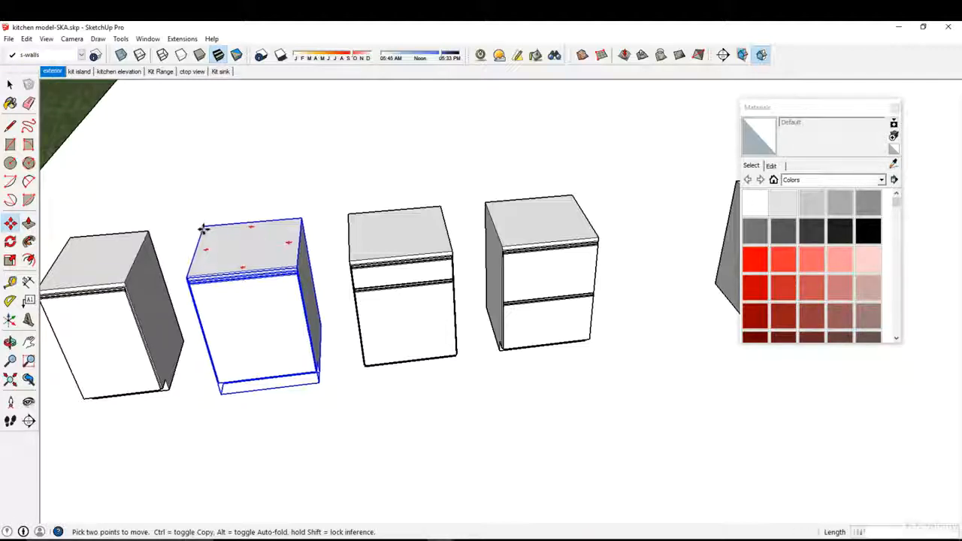
pyautogui.scroll(-6, 200, 227)
pyautogui.moveTo(187, 247); pyautogui.dragTo(507, 260, button='middle')
pyautogui.keyDown('shift'); pyautogui.moveTo(165, 263); pyautogui.dragTo(363, 275, button='middle'); pyautogui.keyUp('shift')
pyautogui.scroll(8, 496, 265)
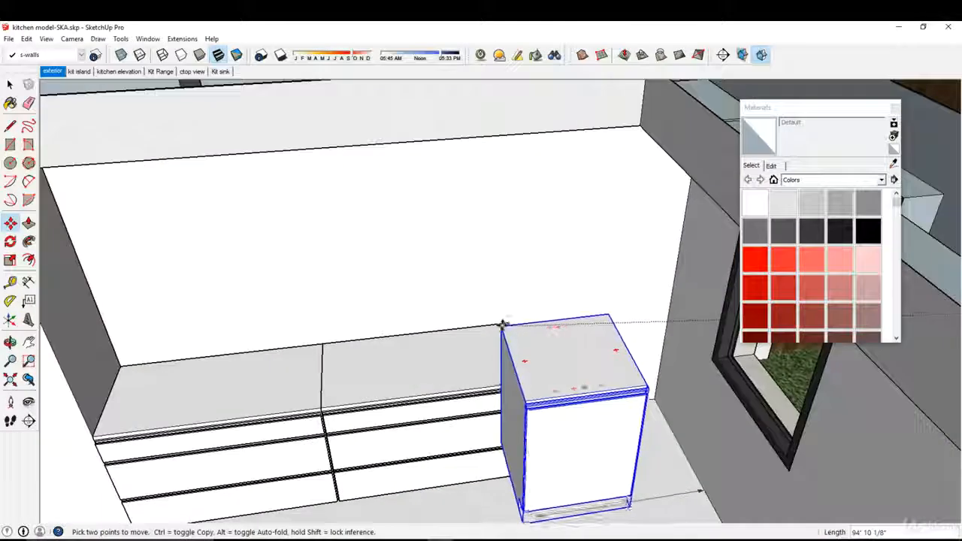
pyautogui.scroll(3, 536, 350)
pyautogui.moveTo(537, 351); pyautogui.dragTo(451, 226, button='middle')
pyautogui.click(11, 85)
pyautogui.moveTo(414, 303); pyautogui.dragTo(164, 257, button='middle')
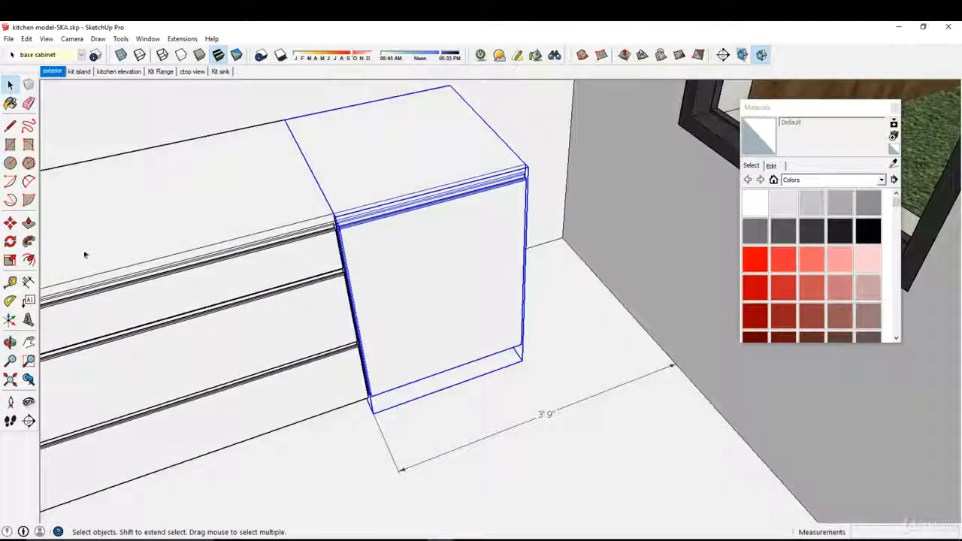
pyautogui.click(11, 126)
pyautogui.moveTo(451, 323); pyautogui.dragTo(561, 306, button='middle')
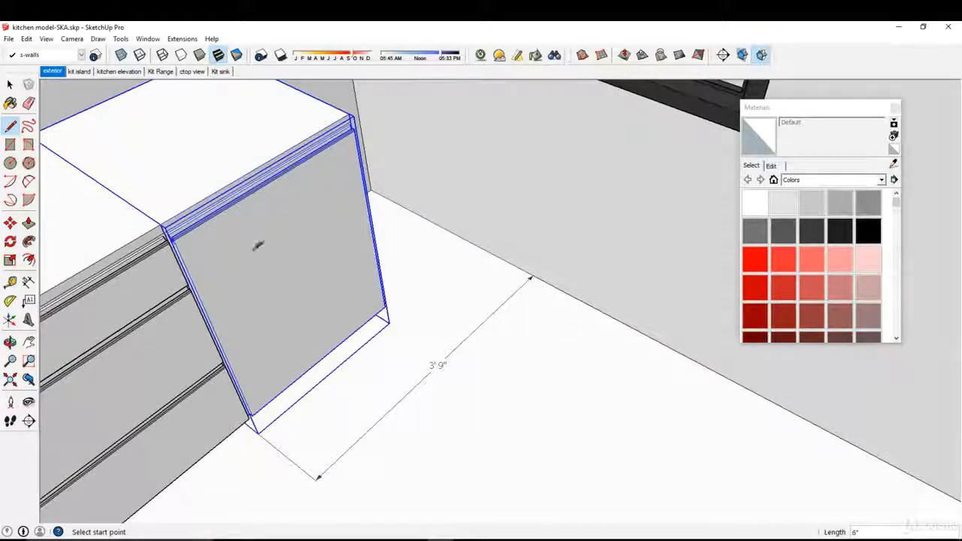
pyautogui.click(11, 85)
# Rotate a copy of the single-door base cabinet by 90°, leaving the original at the end of the back-wall row.
pyautogui.scroll(-3, 314, 176)
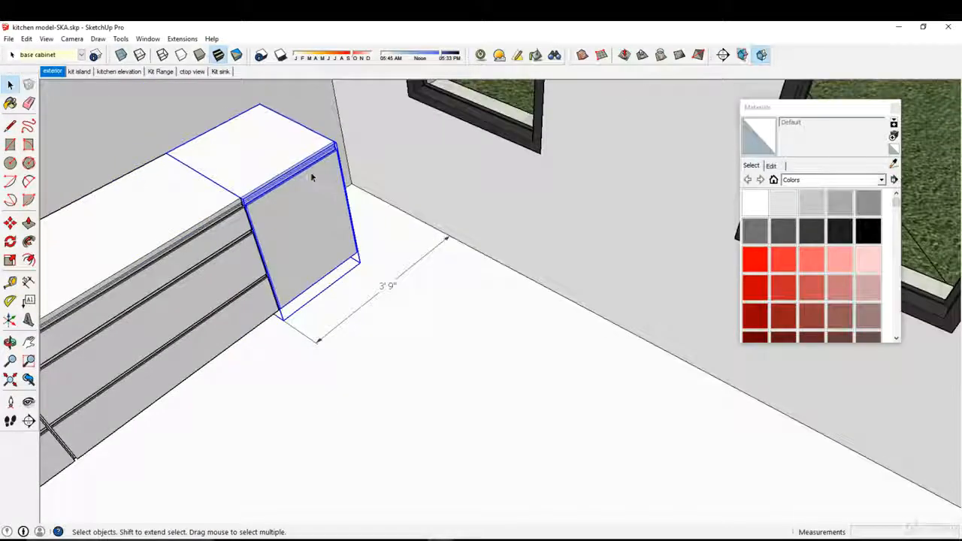
pyautogui.moveTo(313, 176); pyautogui.dragTo(249, 173, button='middle')
pyautogui.click(11, 243)
pyautogui.moveTo(299, 274); pyautogui.dragTo(367, 306, button='middle')
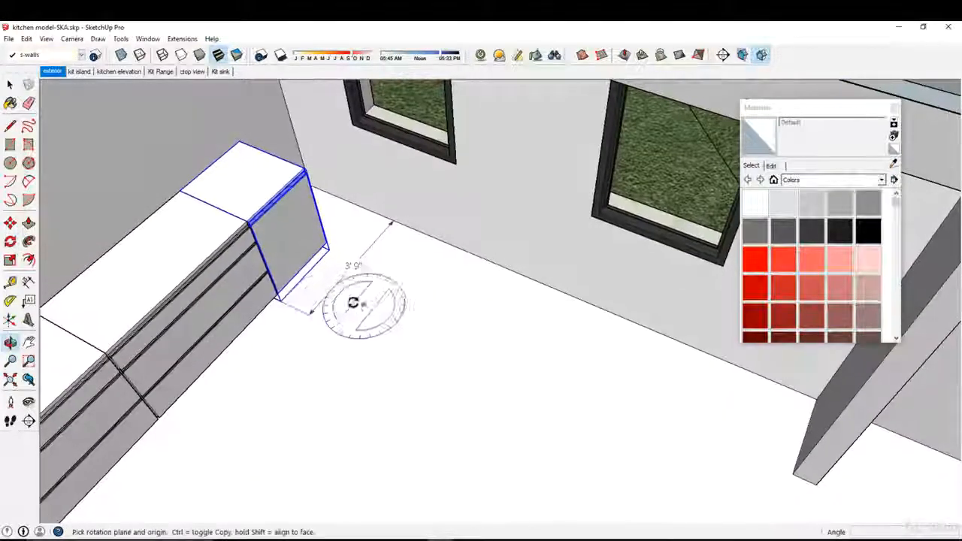
pyautogui.click(327, 290)
pyautogui.click(421, 324)
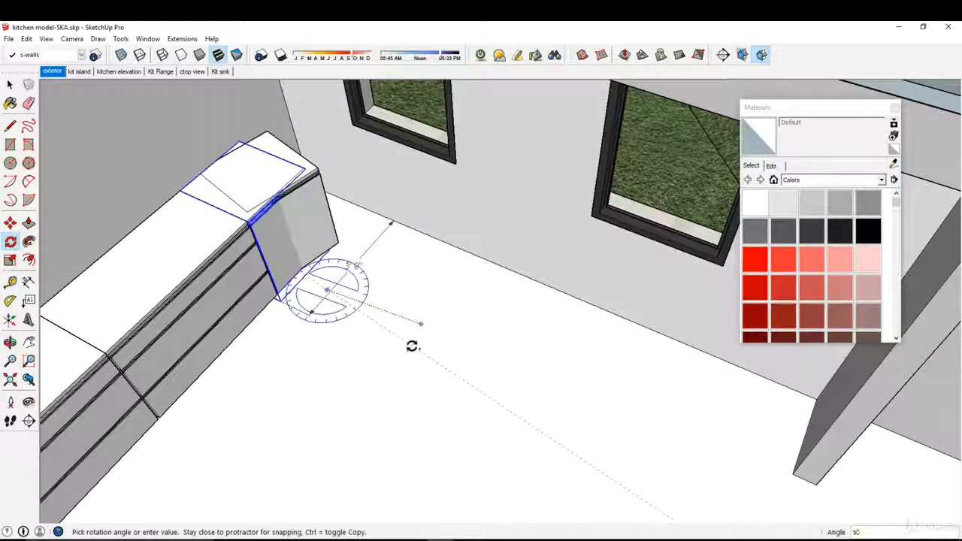
pyautogui.write('90')
pyautogui.press('Return')
# Move the rotated cabinet copy against the window wall, clear of the end of the back-wall row.
pyautogui.click(11, 223)
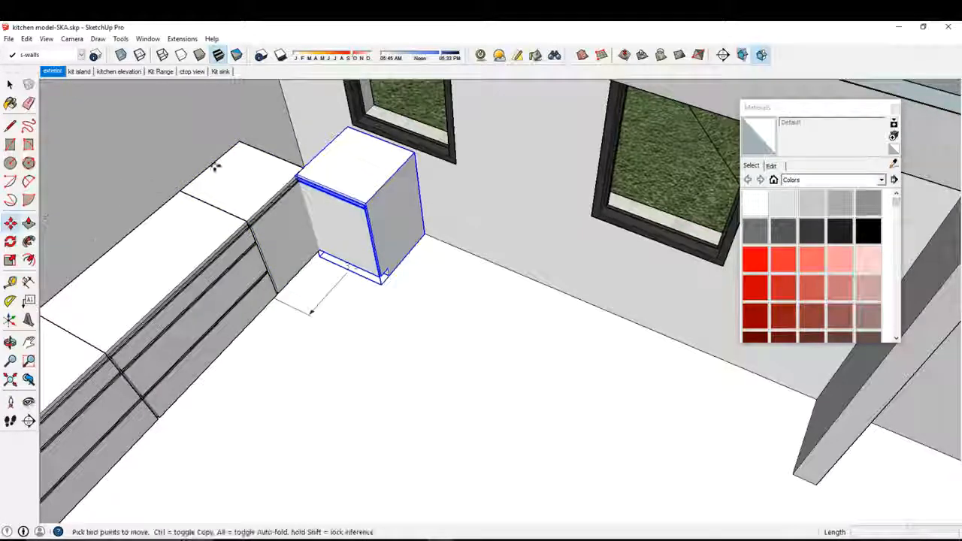
pyautogui.scroll(2, 353, 123)
pyautogui.click(359, 119)
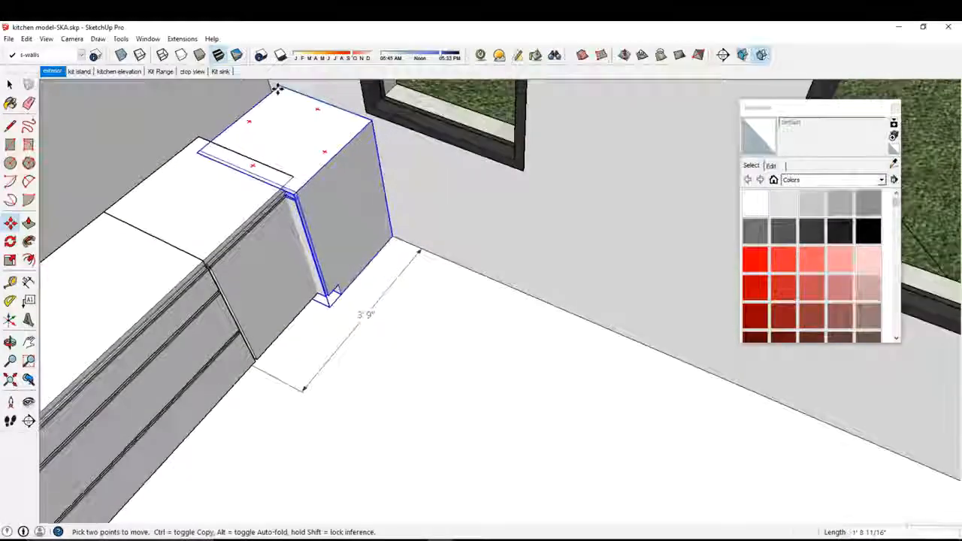
pyautogui.moveTo(275, 90); pyautogui.dragTo(376, 146, button='middle')
pyautogui.click(354, 133)
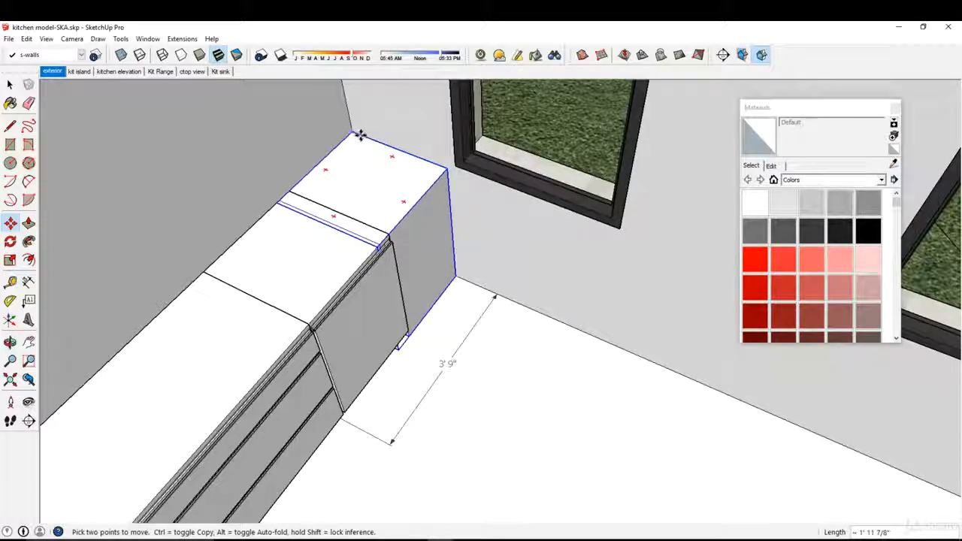
pyautogui.click(425, 167)
pyautogui.moveTo(627, 249); pyautogui.dragTo(369, 221, button='middle')
# Narrow the single-door cabinet on the back wall by moving its free side 6" inward, inside the group.
pyautogui.click(10, 86)
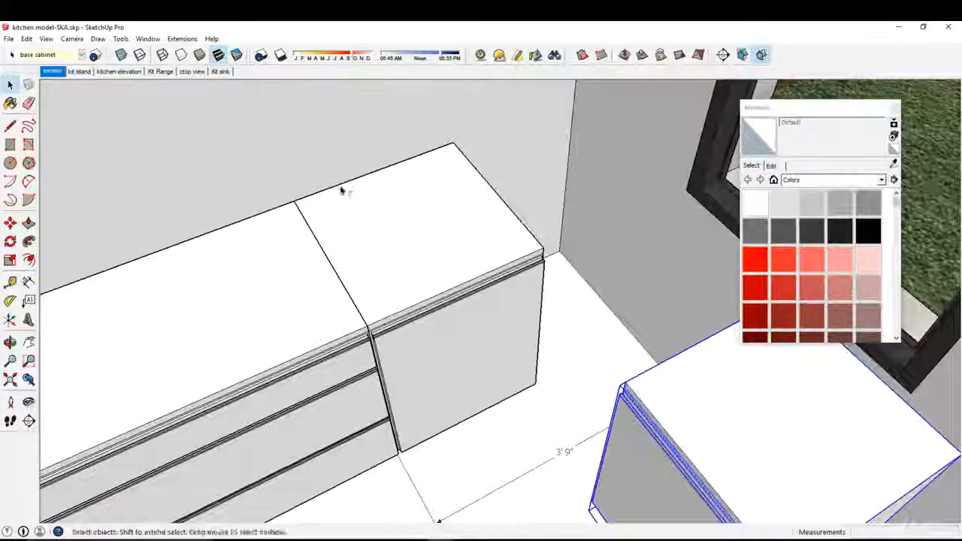
pyautogui.moveTo(318, 182); pyautogui.dragTo(327, 238, button='middle')
pyautogui.doubleClick(438, 277)
pyautogui.moveTo(438, 277); pyautogui.dragTo(494, 359, button='middle')
pyautogui.moveTo(494, 358); pyautogui.dragTo(608, 103)
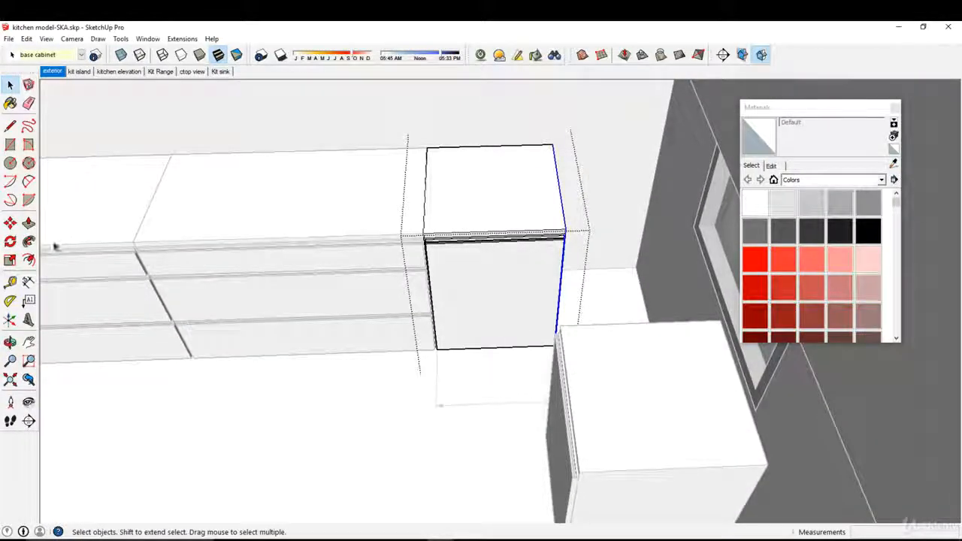
pyautogui.click(353, 210)
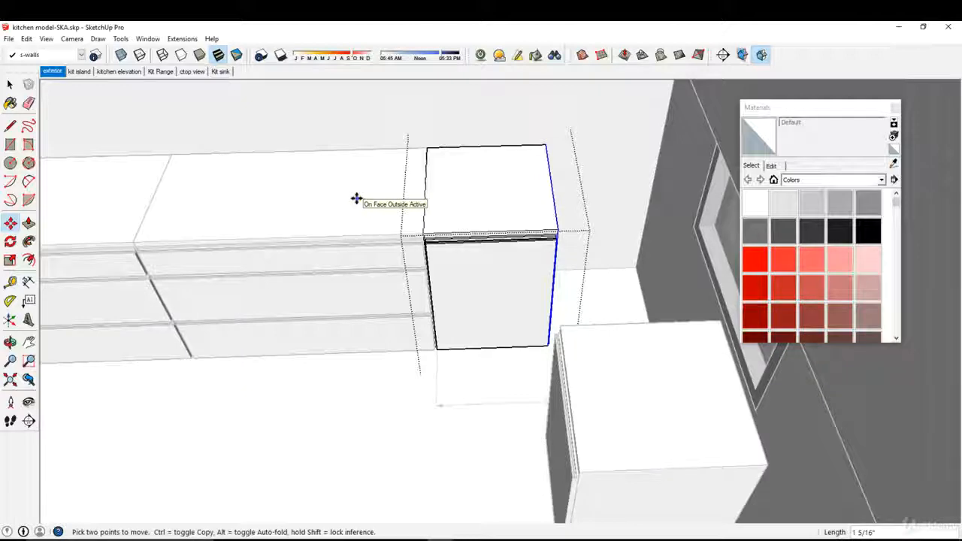
pyautogui.write('6')
pyautogui.press('Return')
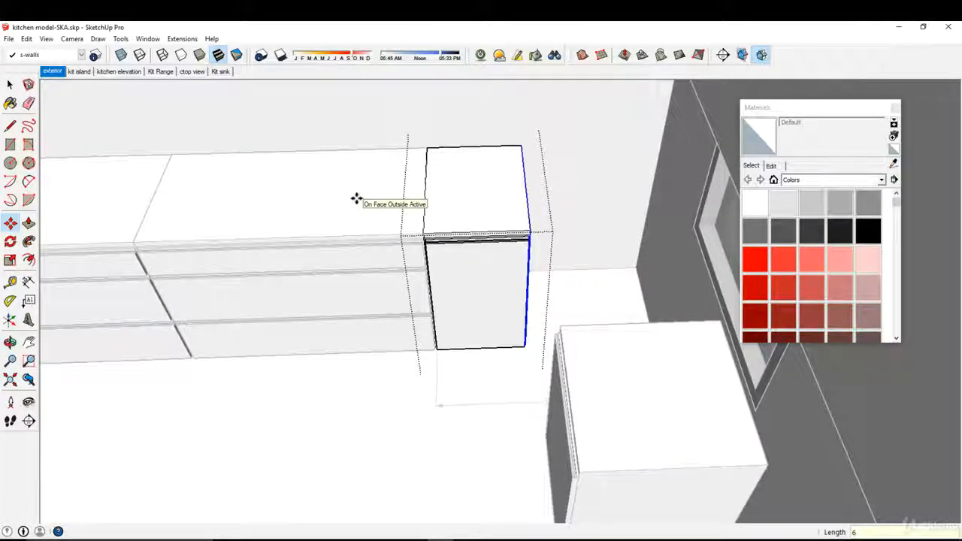
pyautogui.click(29, 223)
pyautogui.moveTo(421, 324); pyautogui.dragTo(199, 156, button='middle')
pyautogui.click(26, 100)
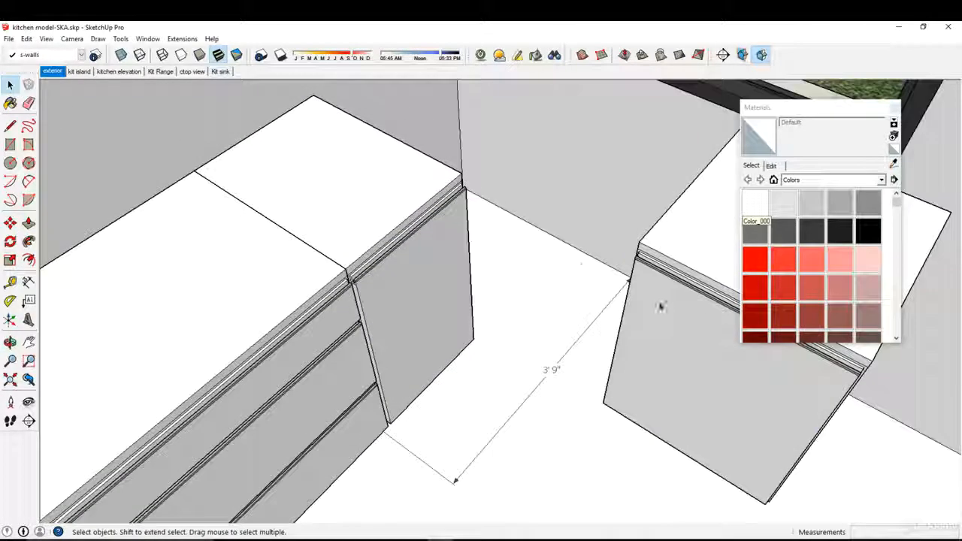
pyautogui.click(660, 381)
pyautogui.click(12, 228)
pyautogui.scroll(-3, 13, 228)
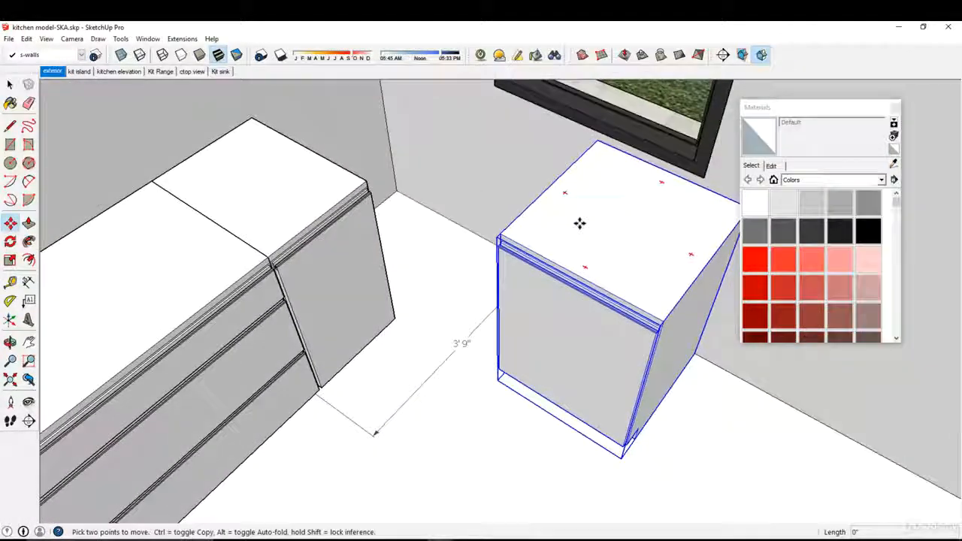
pyautogui.click(579, 224)
pyautogui.moveTo(441, 155); pyautogui.dragTo(531, 190, button='middle')
pyautogui.press('Escape')
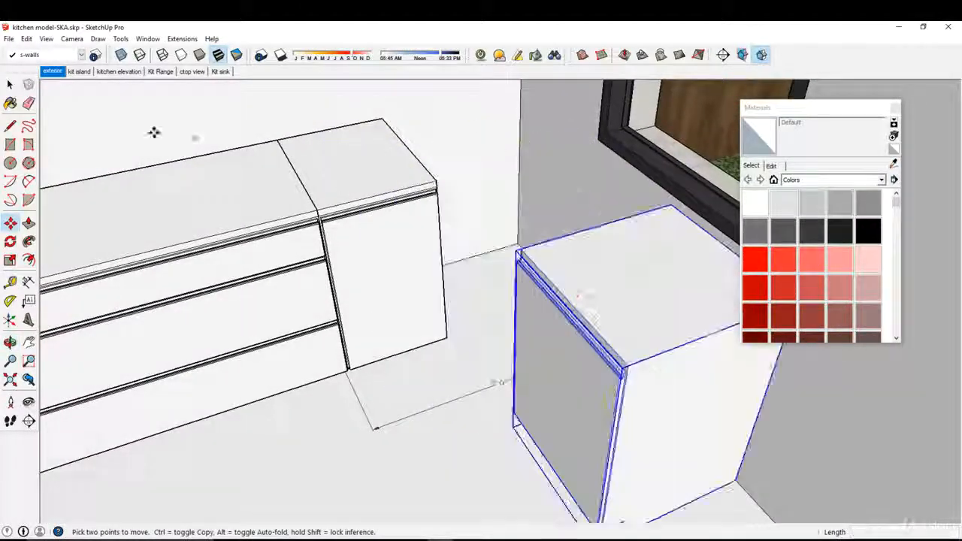
pyautogui.press('space')
pyautogui.moveTo(394, 216); pyautogui.dragTo(321, 215, button='middle')
pyautogui.scroll(3, 321, 215)
pyautogui.moveTo(437, 202); pyautogui.dragTo(331, 197, button='middle')
pyautogui.click(384, 205)
pyautogui.doubleClick(382, 202)
pyautogui.click(382, 202)
pyautogui.click(29, 224)
pyautogui.moveTo(447, 249); pyautogui.dragTo(449, 287, button='middle')
pyautogui.press('space')
pyautogui.press('Escape')
# Push/Pull the narrowed single-door cabinet's free side face 2' 3" out to the window wall, inside its group.
pyautogui.doubleClick(441, 242)
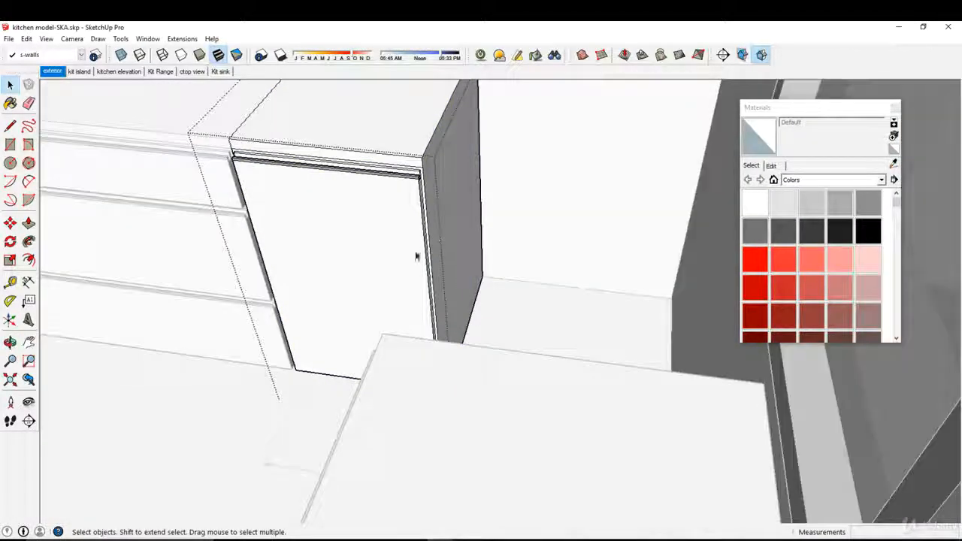
pyautogui.moveTo(455, 237); pyautogui.dragTo(669, 194)
pyautogui.moveTo(669, 194); pyautogui.dragTo(596, 132, button='middle')
pyautogui.click(578, 115)
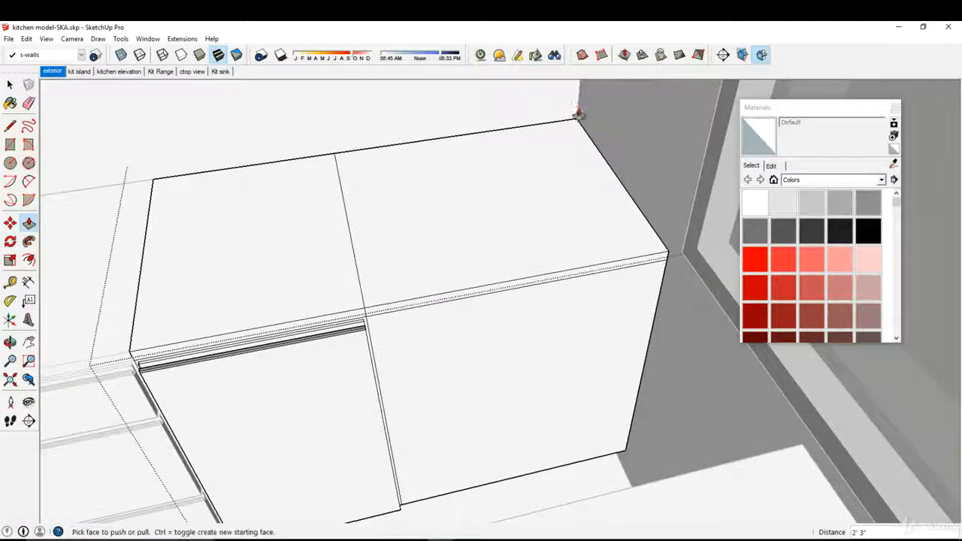
pyautogui.scroll(-3, 579, 115)
pyautogui.click(9, 86)
pyautogui.press('Escape')
pyautogui.scroll(-3, 492, 313)
# Move the rotated single-door cabinet along the window wall, closer to the corner.
pyautogui.moveTo(491, 313); pyautogui.dragTo(513, 367, button='middle')
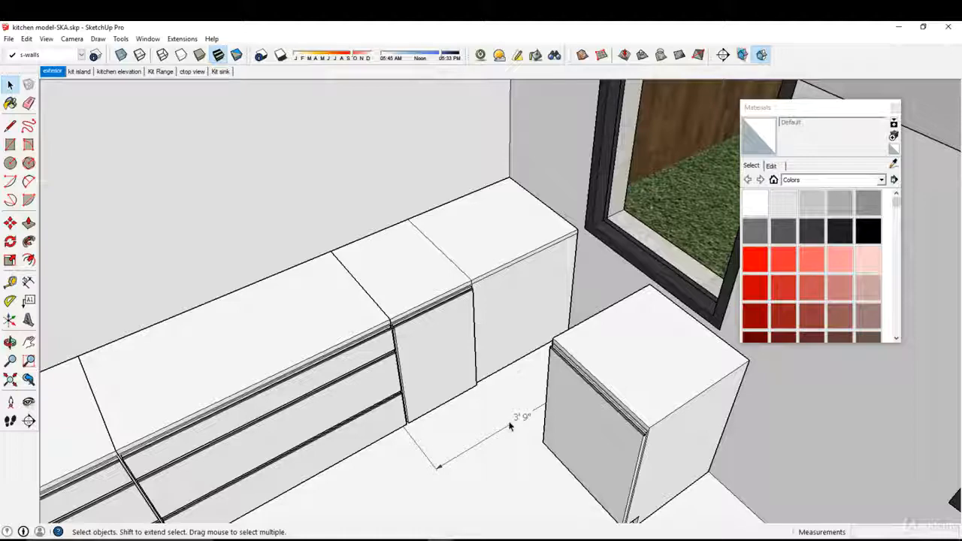
pyautogui.moveTo(514, 424); pyautogui.dragTo(617, 325, button='middle')
pyautogui.click(619, 325)
pyautogui.moveTo(509, 298); pyautogui.dragTo(645, 344, button='middle')
pyautogui.moveTo(128, 211); pyautogui.dragTo(371, 249, button='middle')
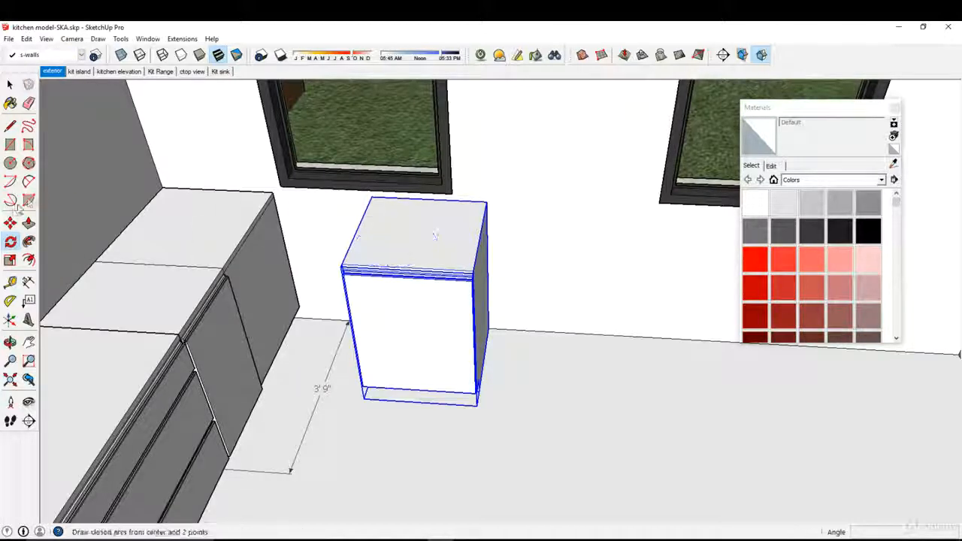
pyautogui.moveTo(385, 234); pyautogui.dragTo(316, 230)
# Draw a vertical line on the window wall from the sill-height edge between the two windows down to the floor.
pyautogui.moveTo(377, 242); pyautogui.dragTo(339, 245, button='middle')
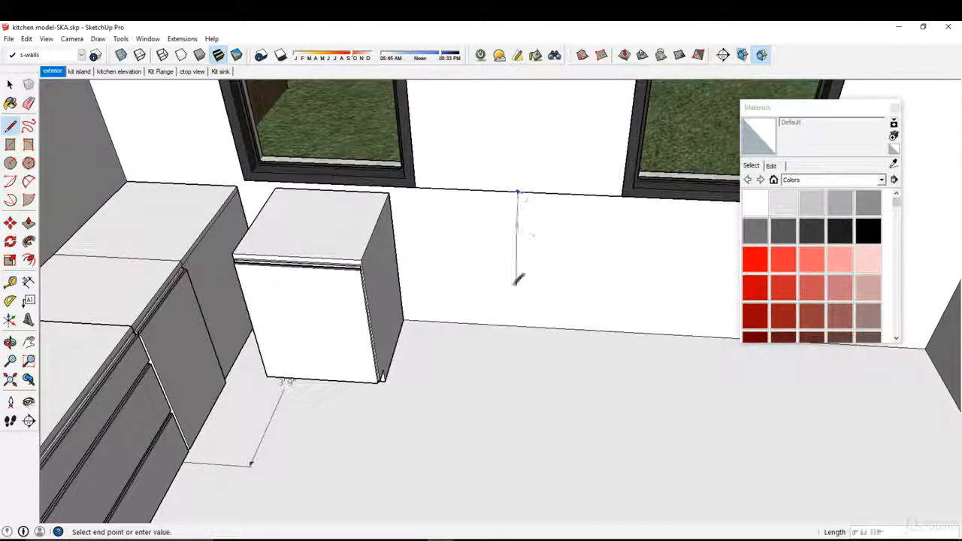
pyautogui.moveTo(526, 321); pyautogui.dragTo(464, 237, button='middle')
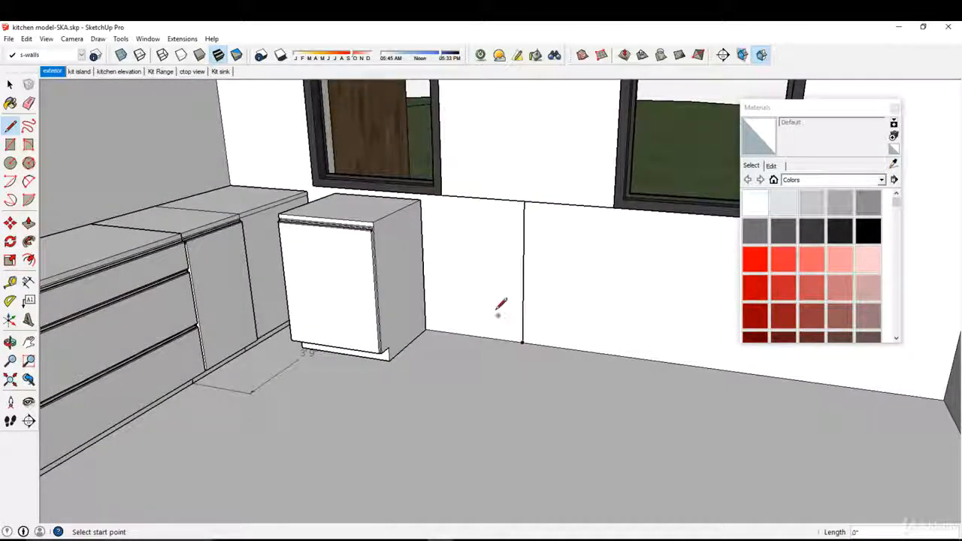
pyautogui.click(10, 85)
# Copy the second three-drawer cabinet from the back-wall row onto the open floor in front of it.
pyautogui.scroll(-3, 373, 250)
pyautogui.keyDown('shift'); pyautogui.moveTo(373, 250); pyautogui.dragTo(372, 287, button='middle'); pyautogui.keyUp('shift')
pyautogui.click(214, 362)
pyautogui.moveTo(214, 362); pyautogui.dragTo(294, 307, button='middle')
pyautogui.click(11, 225)
pyautogui.click(264, 379)
pyautogui.press('ctrl')
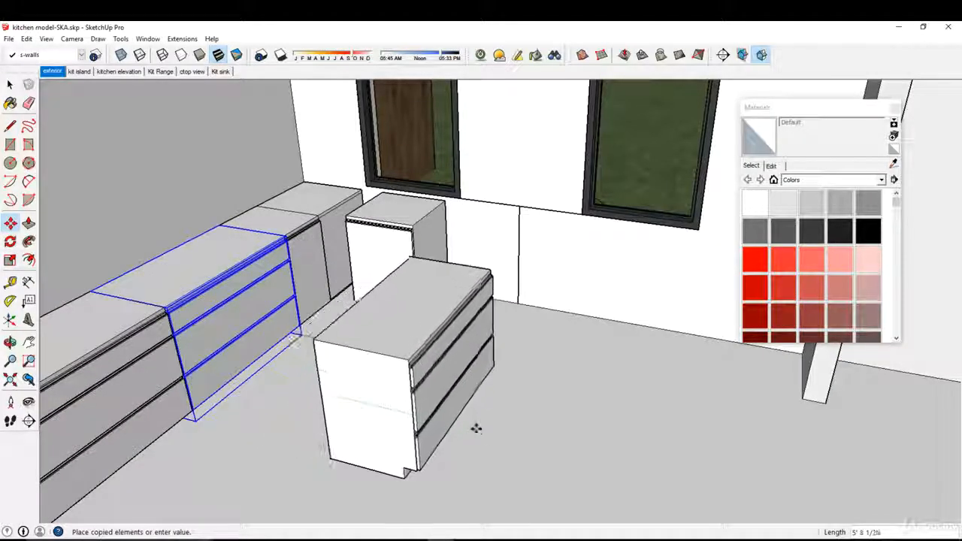
pyautogui.click(482, 430)
# Rotate the copied drawer cabinet so its back is parallel to the window wall and its drawers face the room.
pyautogui.click(9, 241)
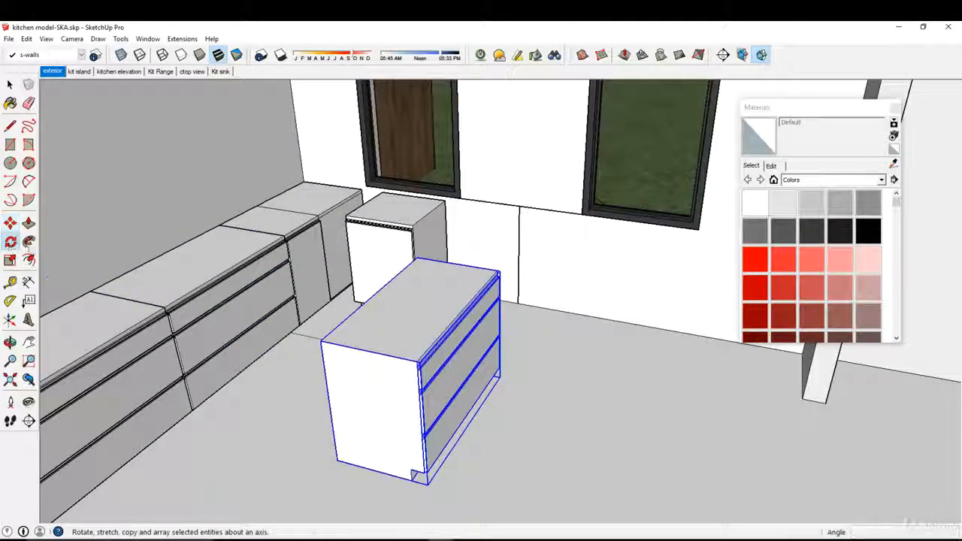
pyautogui.click(465, 303)
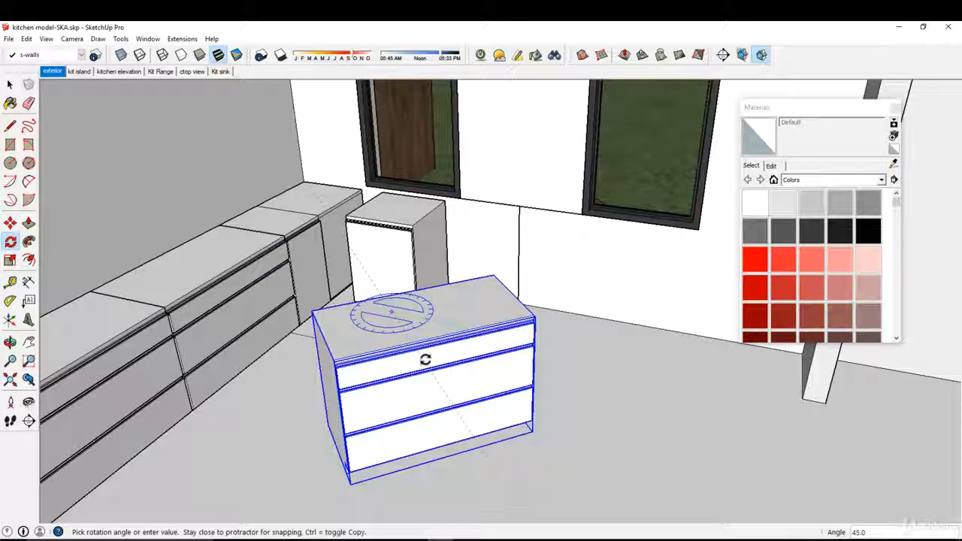
pyautogui.press('Return')
# Move the rotated drawer cabinet by its rear edge against the window wall, aligned with the vertical line between the windows.
pyautogui.click(10, 223)
pyautogui.moveTo(443, 335); pyautogui.dragTo(483, 361, button='middle')
pyautogui.click(419, 345)
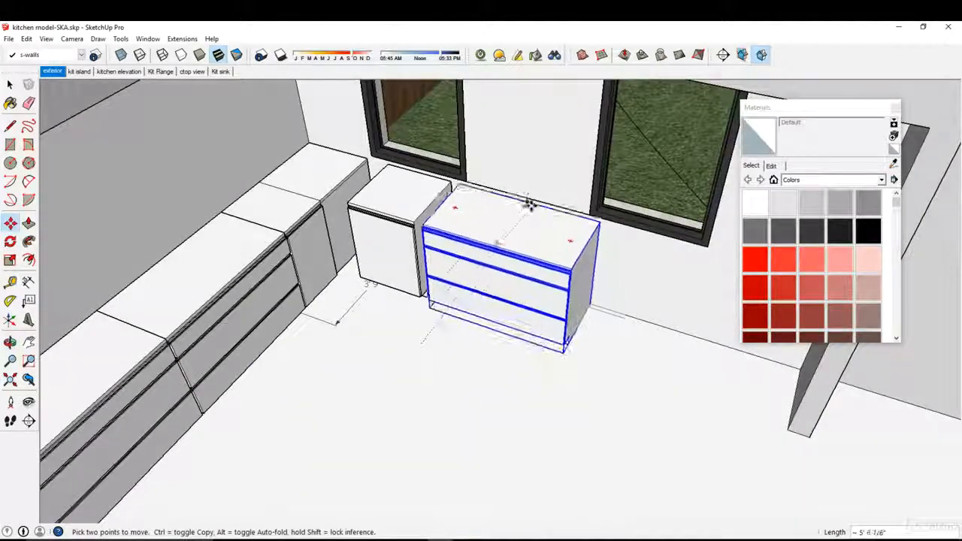
pyautogui.click(527, 200)
pyautogui.moveTo(498, 241); pyautogui.dragTo(224, 162, button='middle')
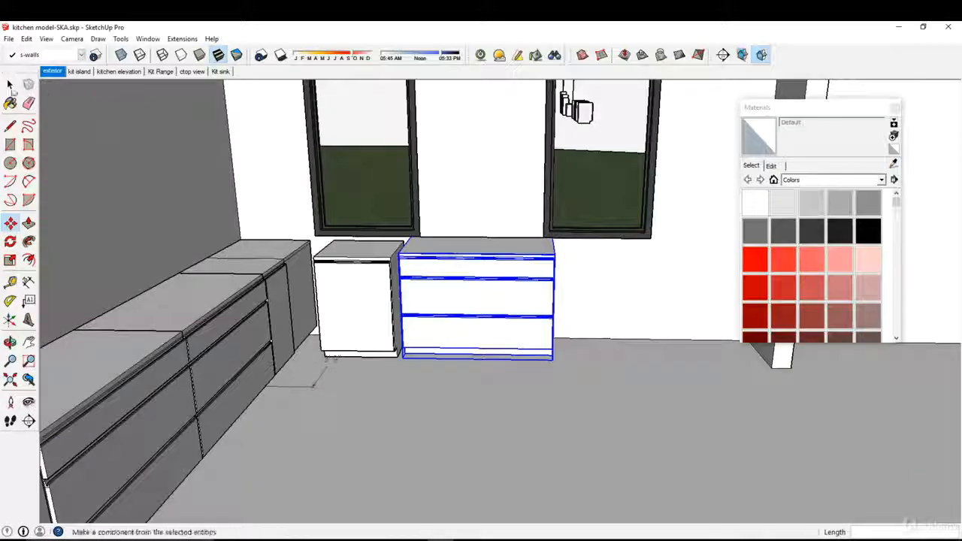
# Move the single-door cabinet on the window wall flush against the side of the drawer cabinet, matching their rear top corners.
pyautogui.click(10, 85)
pyautogui.scroll(5, 489, 268)
pyautogui.moveTo(438, 250); pyautogui.dragTo(522, 242, button='middle')
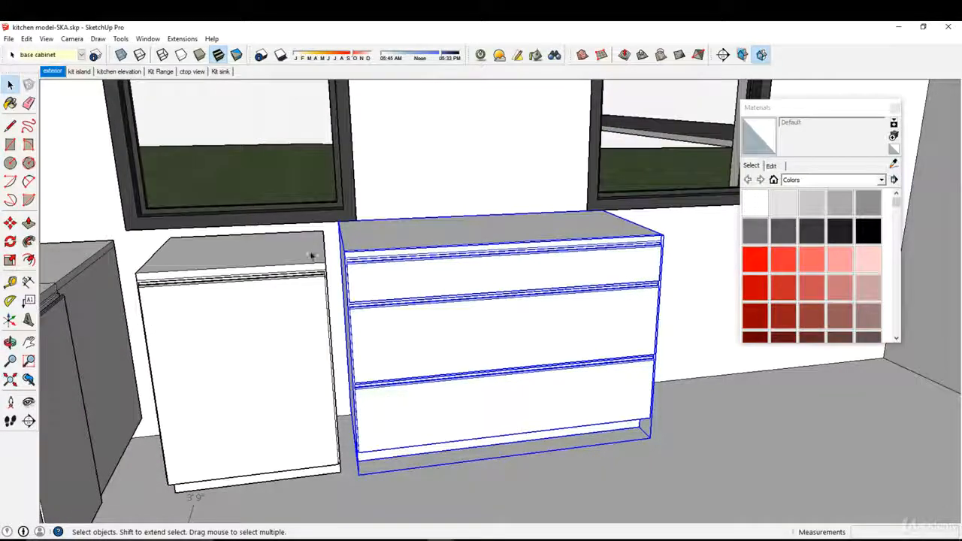
pyautogui.click(316, 253)
pyautogui.moveTo(333, 251); pyautogui.dragTo(110, 239, button='middle')
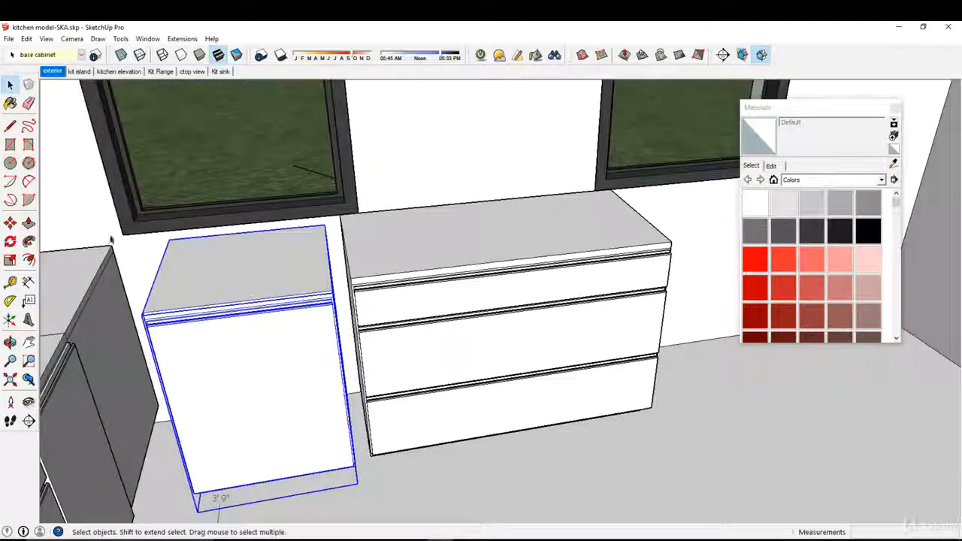
pyautogui.scroll(3, 331, 228)
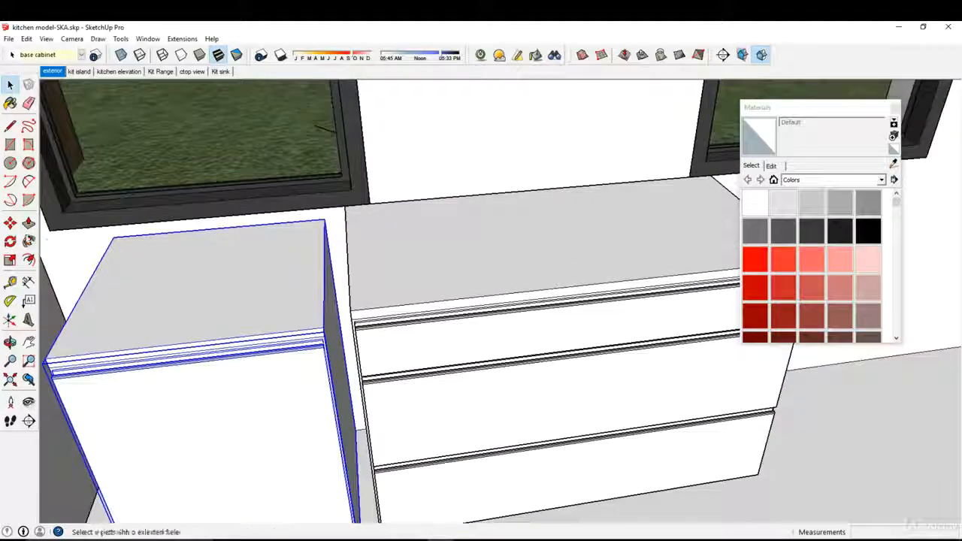
pyautogui.click(11, 223)
pyautogui.click(322, 221)
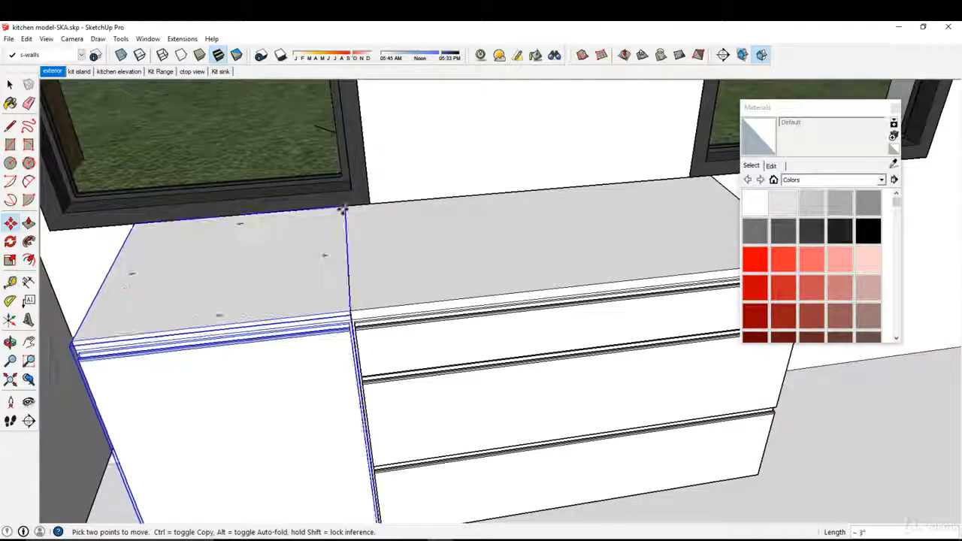
# Try to dimension the gap between the back-wall row's end and the single-door cabinet along the window wall.
pyautogui.scroll(-4, 281, 219)
pyautogui.scroll(3, 365, 203)
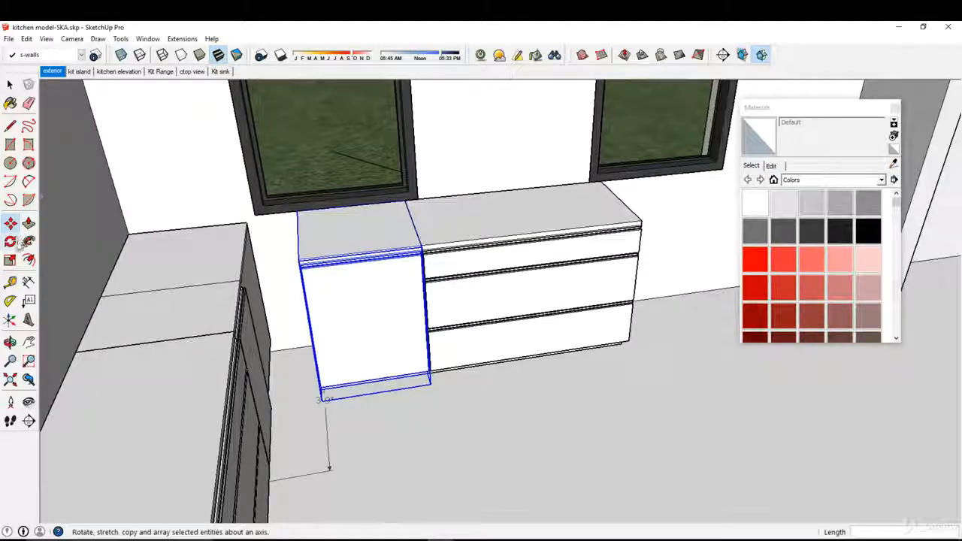
pyautogui.click(28, 282)
pyautogui.scroll(2, 321, 220)
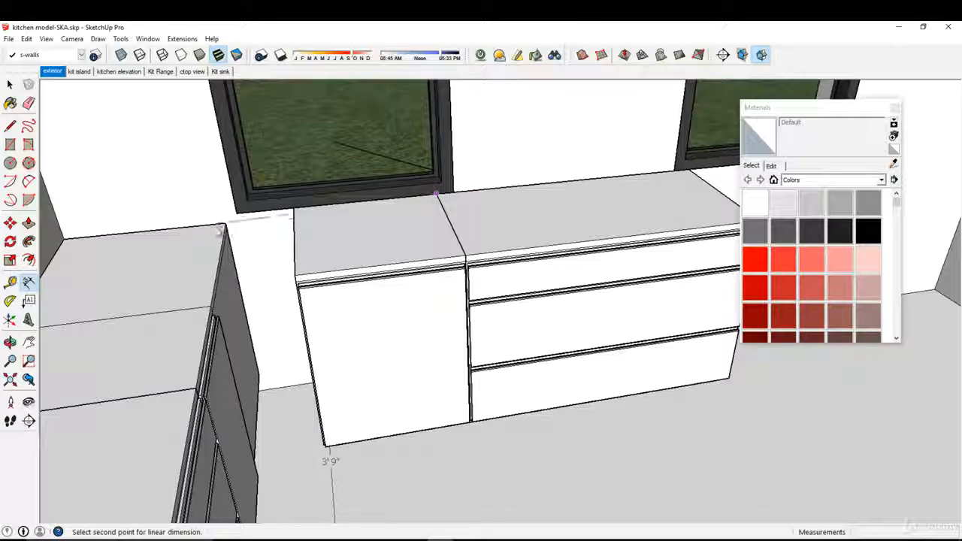
pyautogui.moveTo(187, 221); pyautogui.dragTo(187, 290, button='middle')
# Move the single-door and drawer cabinets together 1 1/2", aligning their rear lower corner with the window wall at floor level.
pyautogui.scroll(4, 381, 168)
pyautogui.moveTo(380, 167); pyautogui.dragTo(108, 193, button='middle')
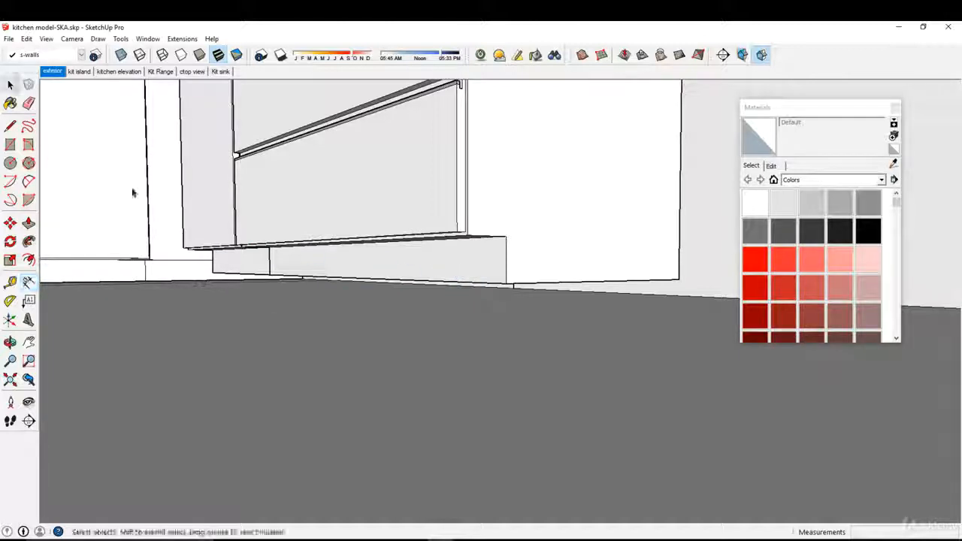
pyautogui.click(256, 267)
pyautogui.keyDown('shift'); pyautogui.click(382, 269); pyautogui.keyUp('shift')
pyautogui.click(9, 224)
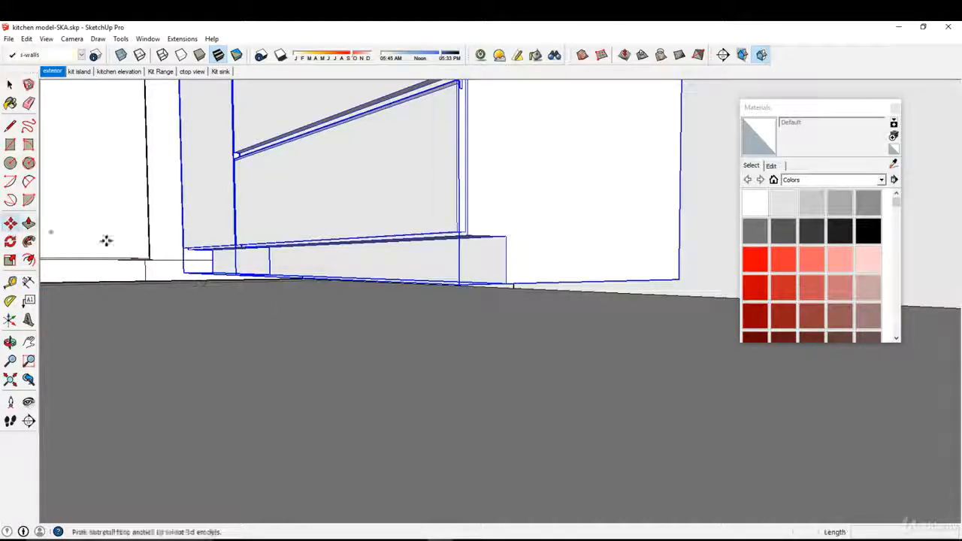
pyautogui.moveTo(639, 289); pyautogui.dragTo(549, 292, button='middle')
pyautogui.click(546, 285)
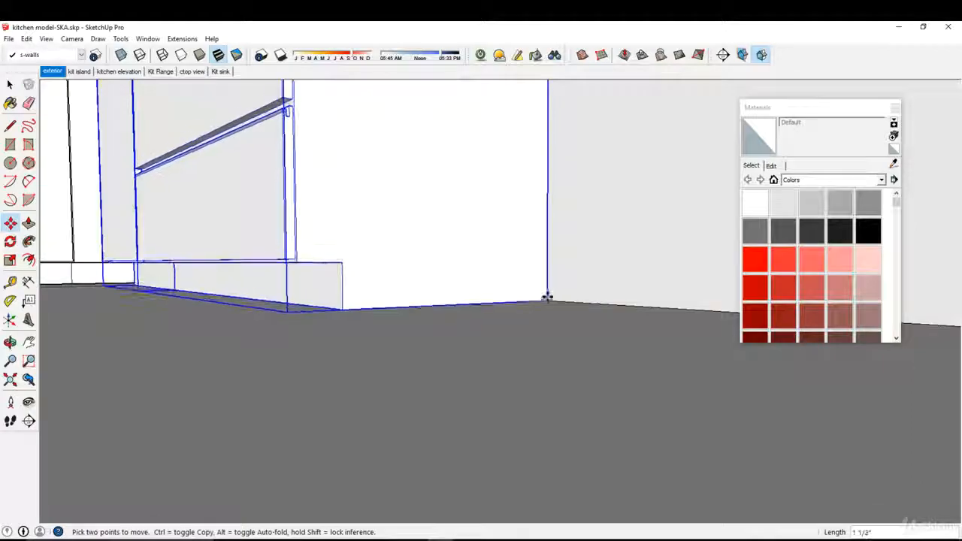
# Measure the distance from the back-wall row's rear corner to the seam between the single-door and drawer cabinets on the window wall.
pyautogui.click(9, 86)
pyautogui.scroll(-5, 471, 316)
pyautogui.moveTo(470, 315); pyautogui.dragTo(464, 367, button='middle')
pyautogui.moveTo(465, 367)
pyautogui.mouseDown(button='middle')
pyautogui.moveTo(486, 394)
pyautogui.moveTo(477, 380)
pyautogui.mouseUp(button='middle')
pyautogui.click(28, 282)
pyautogui.moveTo(429, 252); pyautogui.dragTo(485, 265, button='middle')
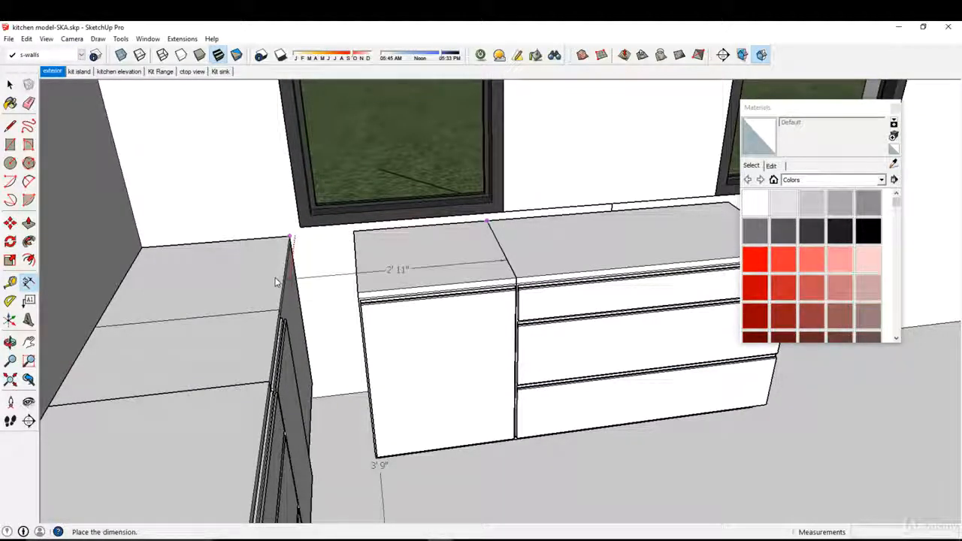
pyautogui.scroll(3, 288, 245)
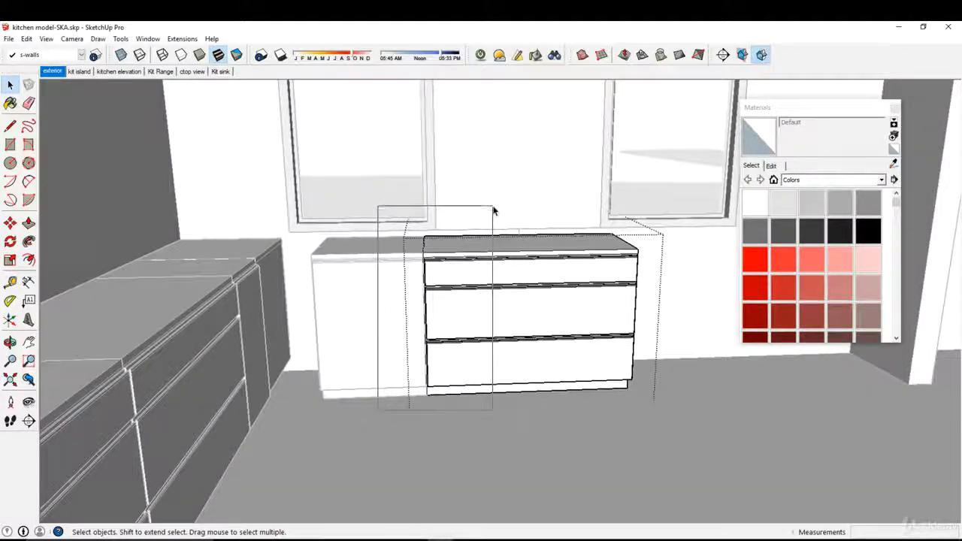
# Narrow the drawer cabinet by moving its side next to the single-door cabinet inward 3".
pyautogui.click(16, 226)
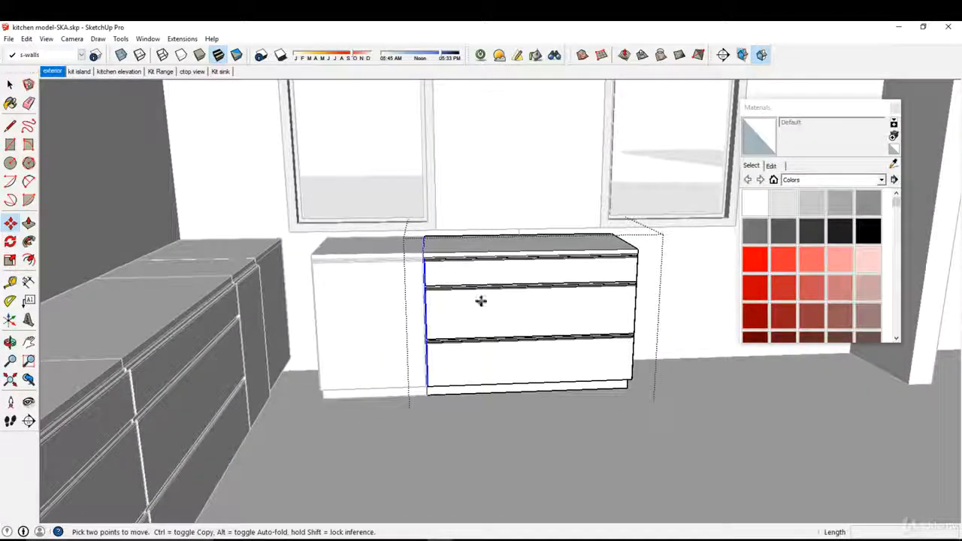
pyautogui.keyDown('shift'); pyautogui.moveTo(481, 301); pyautogui.dragTo(455, 321, button='middle'); pyautogui.keyUp('shift')
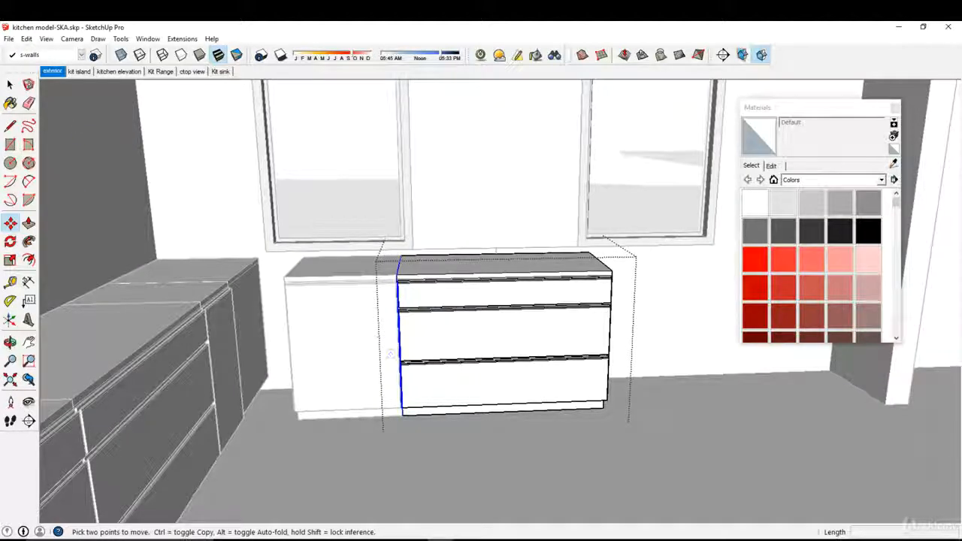
pyautogui.press('space')
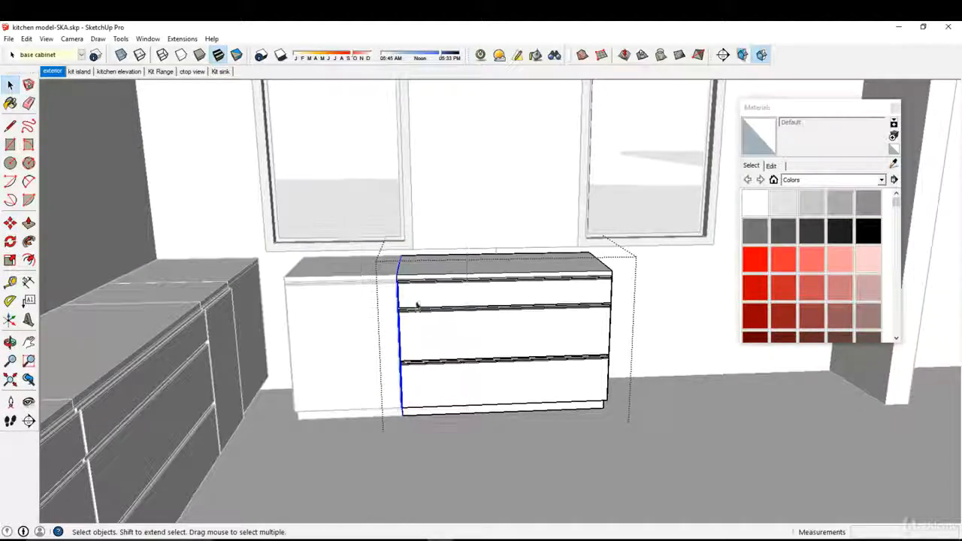
pyautogui.click(10, 223)
pyautogui.click(430, 344)
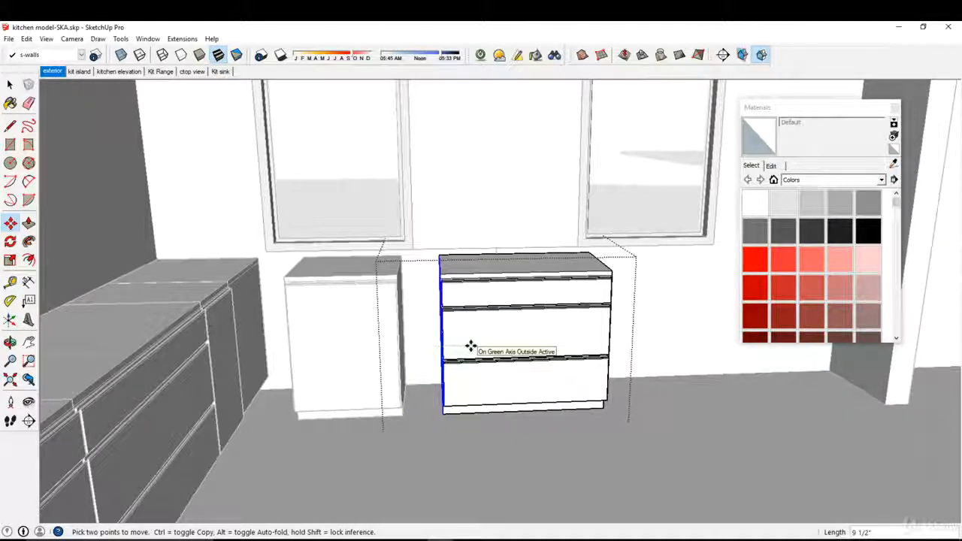
pyautogui.write('3')
pyautogui.press('Return')
# Move the drawer cabinet's opposite side inward 3" as well.
pyautogui.click(9, 85)
pyautogui.moveTo(481, 252); pyautogui.dragTo(427, 254, button='middle')
pyautogui.moveTo(480, 404); pyautogui.dragTo(614, 169)
pyautogui.click(11, 223)
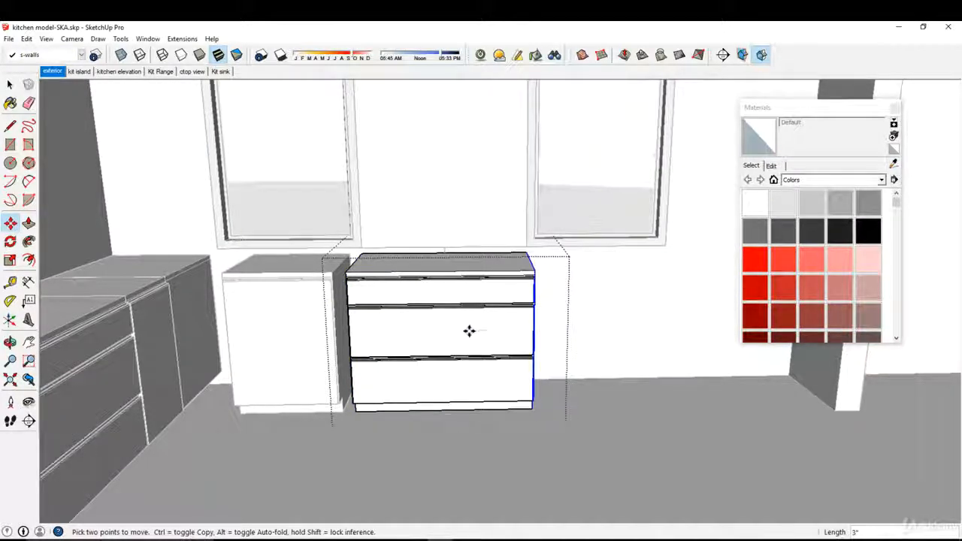
pyautogui.write('3')
pyautogui.press('Return')
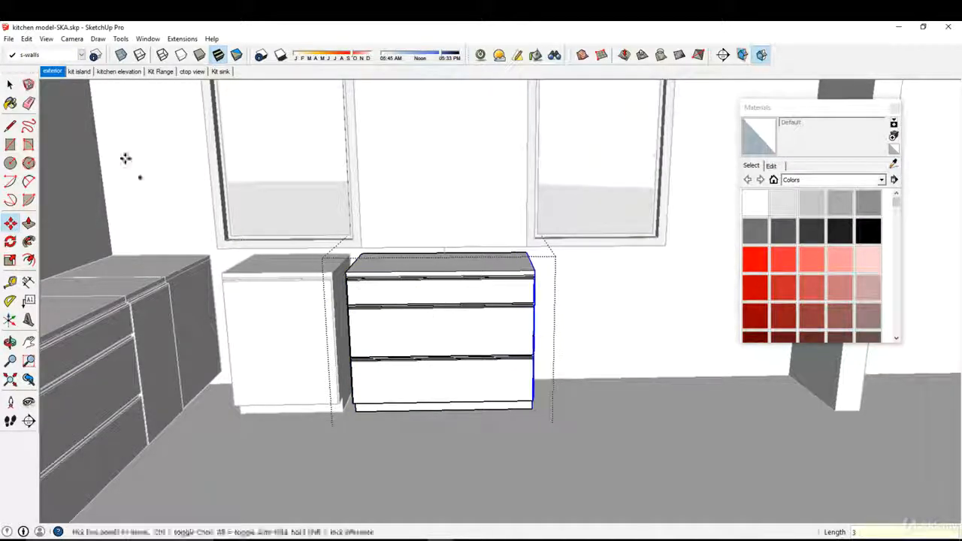
# Move the single-door cabinet flush against the narrowed drawer cabinet, matching their rear top corners.
pyautogui.click(11, 85)
pyautogui.click(288, 270)
pyautogui.click(286, 270)
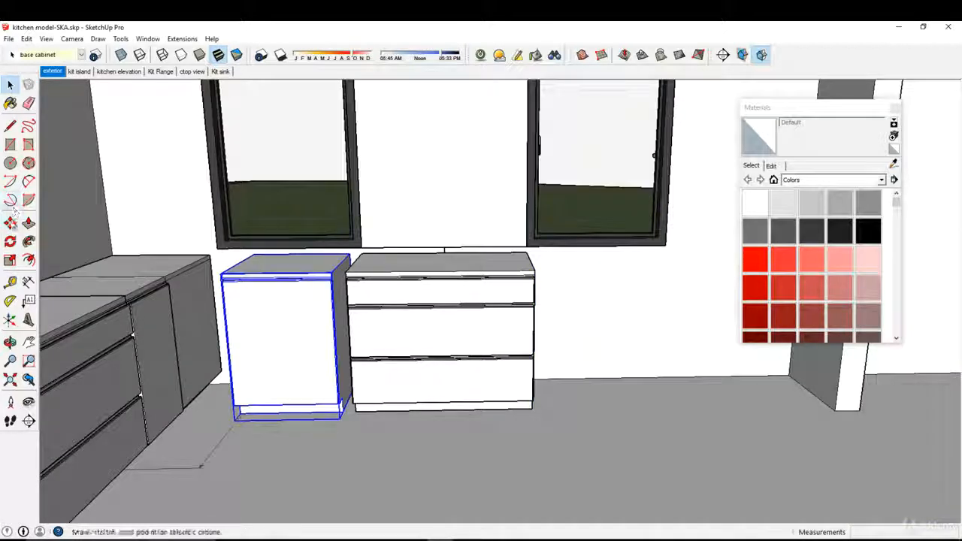
pyautogui.moveTo(328, 232); pyautogui.dragTo(349, 258, button='middle')
pyautogui.scroll(3, 353, 255)
pyautogui.click(10, 223)
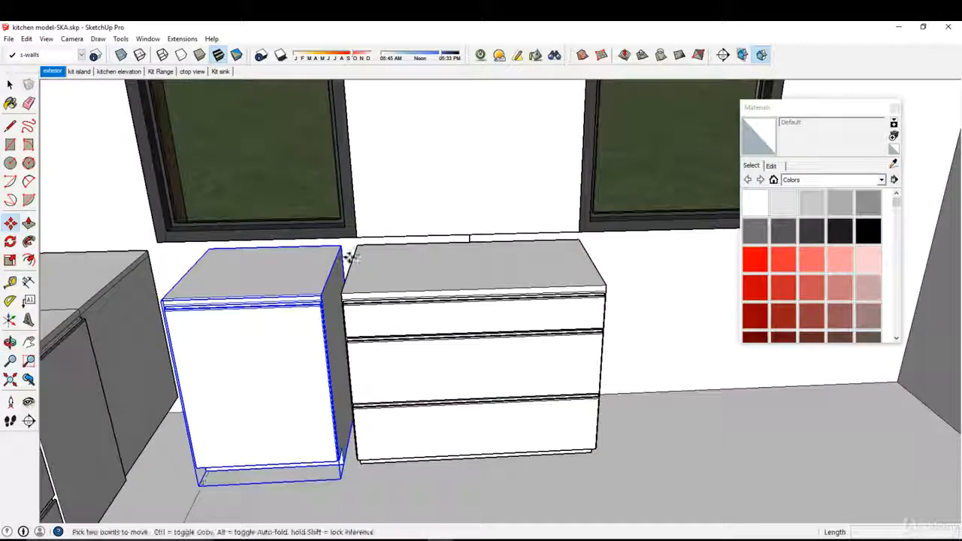
pyautogui.click(341, 248)
pyautogui.click(357, 249)
pyautogui.moveTo(357, 249); pyautogui.dragTo(314, 232, button='middle')
# Narrow the single-door cabinet by moving its side facing the corner inward 6".
pyautogui.click(11, 85)
pyautogui.moveTo(360, 378); pyautogui.dragTo(367, 351, button='middle')
pyautogui.doubleClick(370, 347)
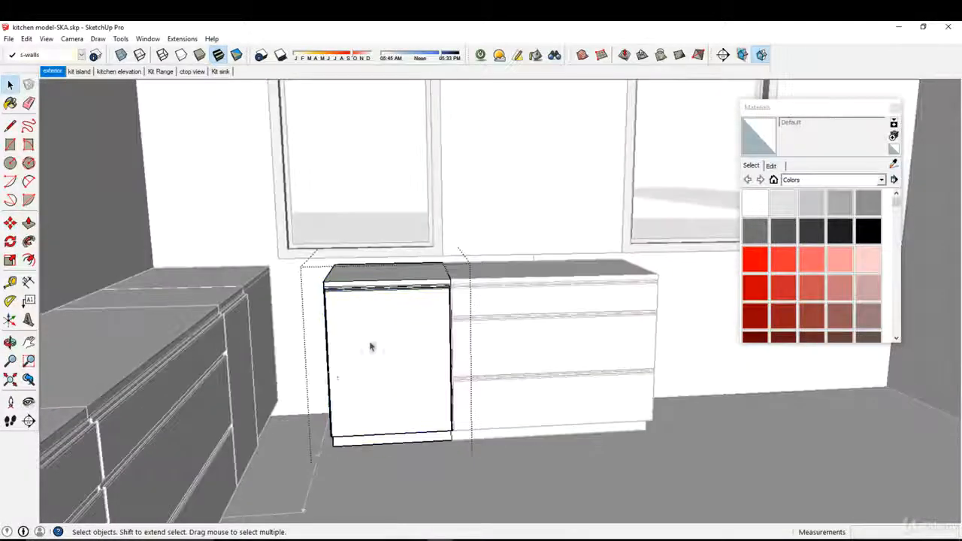
pyautogui.moveTo(315, 447); pyautogui.dragTo(331, 424, button='middle')
pyautogui.moveTo(293, 450); pyautogui.dragTo(392, 203)
pyautogui.press('Escape')
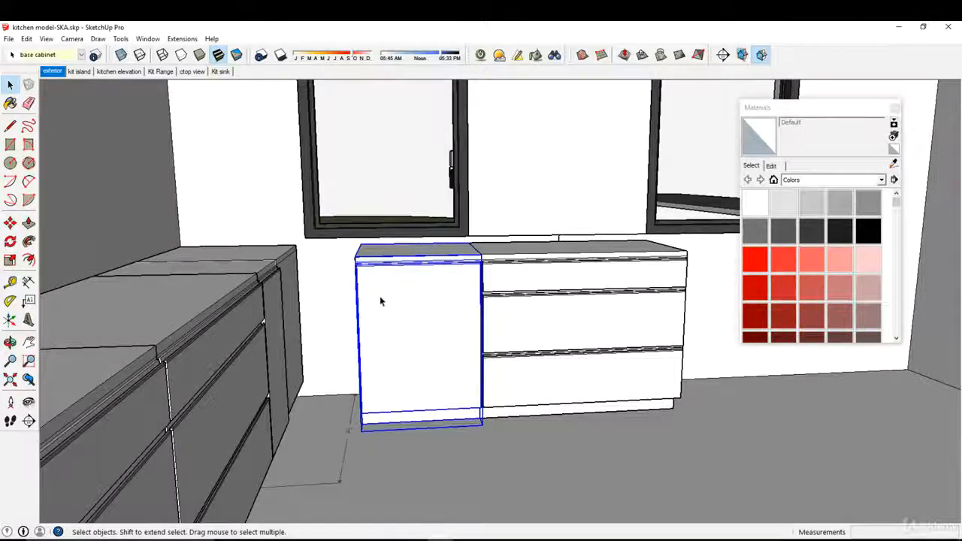
pyautogui.doubleClick(381, 302)
pyautogui.moveTo(334, 423); pyautogui.dragTo(422, 210)
pyautogui.click(10, 223)
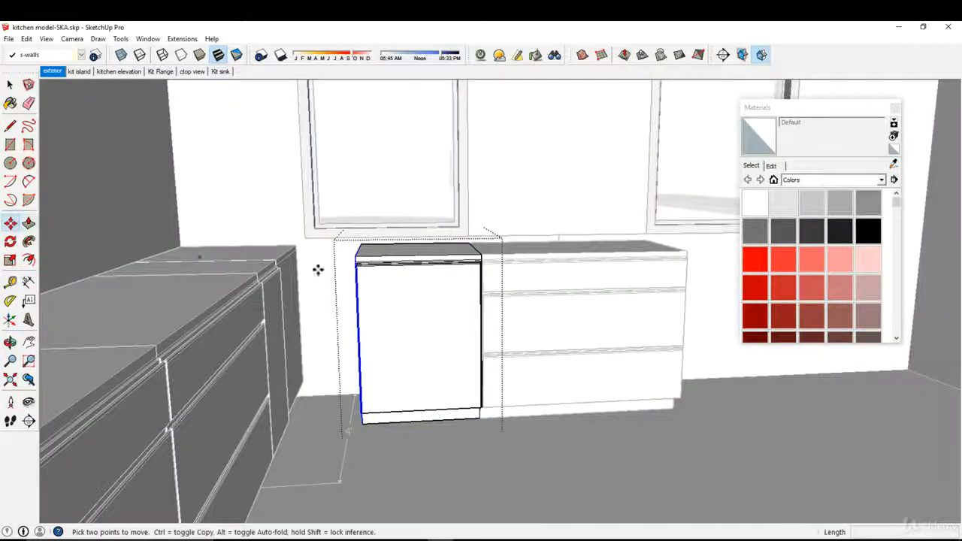
pyautogui.moveTo(422, 319); pyautogui.dragTo(415, 340, button='middle')
pyautogui.click(389, 249)
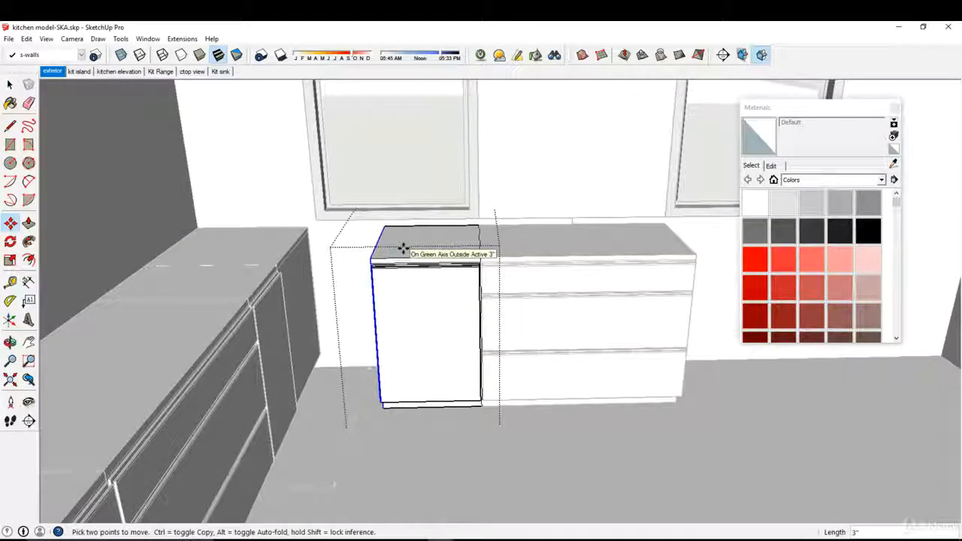
pyautogui.write('6')
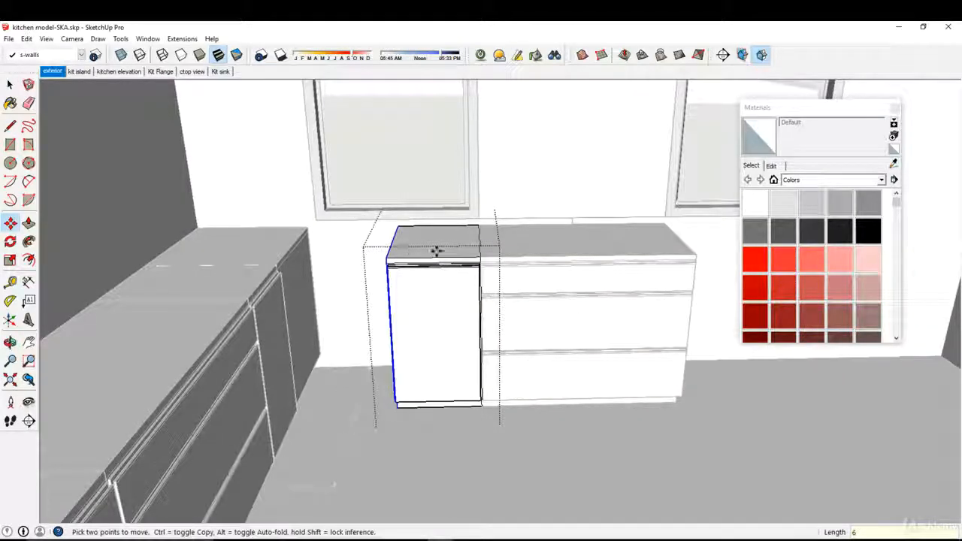
# Copy the narrowed single-door cabinet toward the corner, placing the copy flush against the original's side.
pyautogui.click(6, 90)
pyautogui.click(363, 258)
pyautogui.click(415, 265)
pyautogui.click(12, 224)
pyautogui.moveTo(368, 246); pyautogui.dragTo(305, 306, button='middle')
pyautogui.press('ctrl')
pyautogui.click(476, 230)
pyautogui.click(396, 233)
# Extend the copied corner cabinet's side face about 2" with Push/Pull until it meets the end of the back-wall row.
pyautogui.scroll(4, 305, 307)
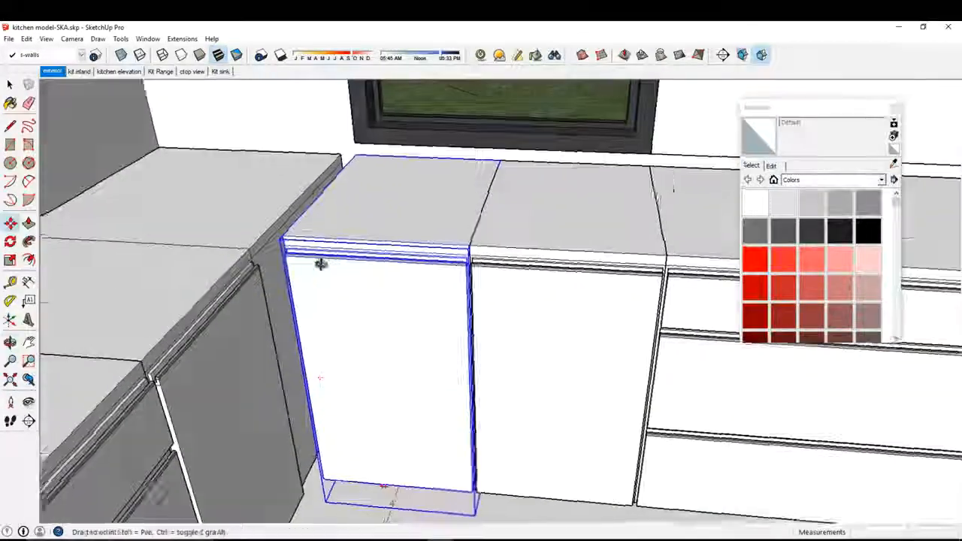
pyautogui.scroll(-3, 302, 262)
pyautogui.moveTo(256, 264); pyautogui.dragTo(329, 321, button='middle')
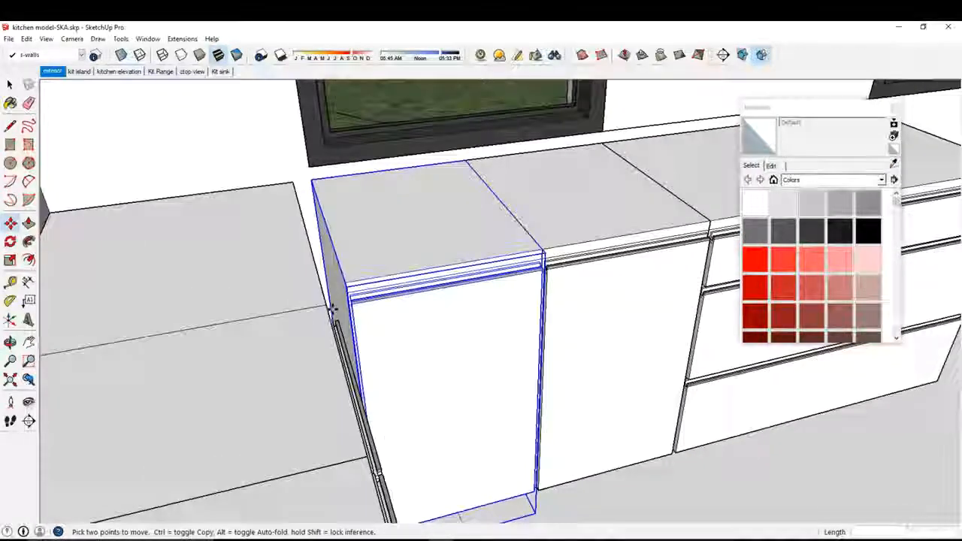
pyautogui.scroll(2, 329, 321)
pyautogui.click(11, 85)
pyautogui.moveTo(286, 248); pyautogui.dragTo(349, 292, button='middle')
pyautogui.doubleClick(349, 293)
pyautogui.click(349, 297)
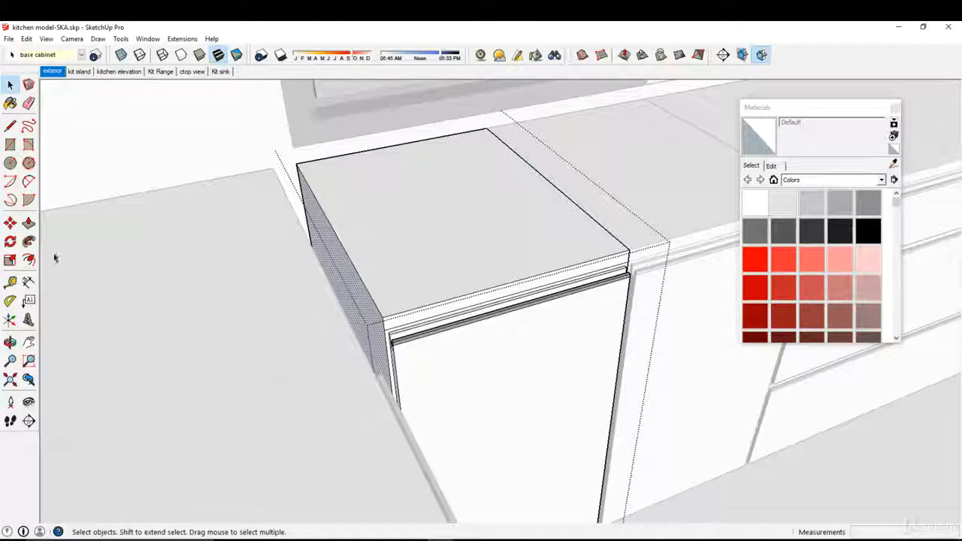
pyautogui.click(29, 222)
pyautogui.click(354, 295)
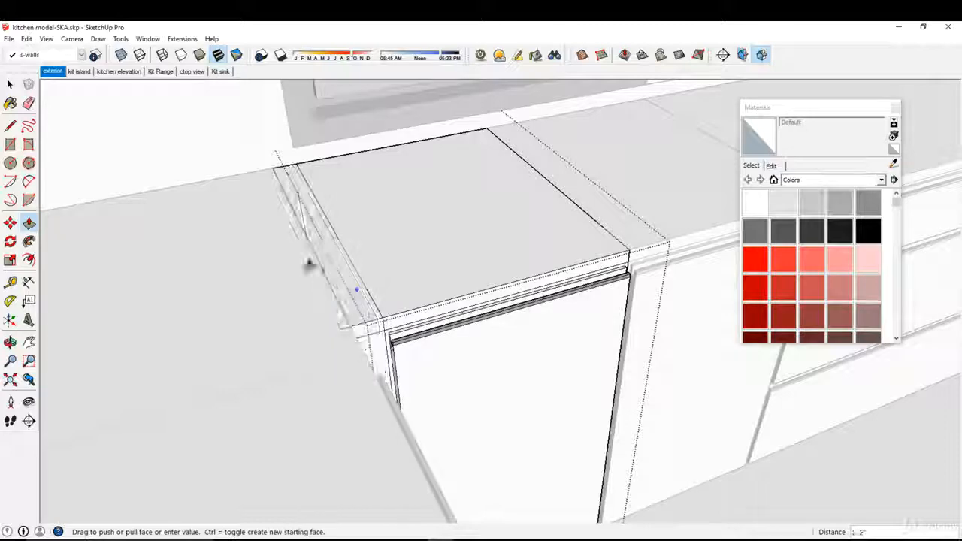
pyautogui.click(278, 179)
# Extend the corner cabinet's recessed toe kick with Push/Pull to close the gap at the back-wall row.
pyautogui.moveTo(305, 399); pyautogui.dragTo(321, 288, button='middle')
pyautogui.scroll(5, 330, 427)
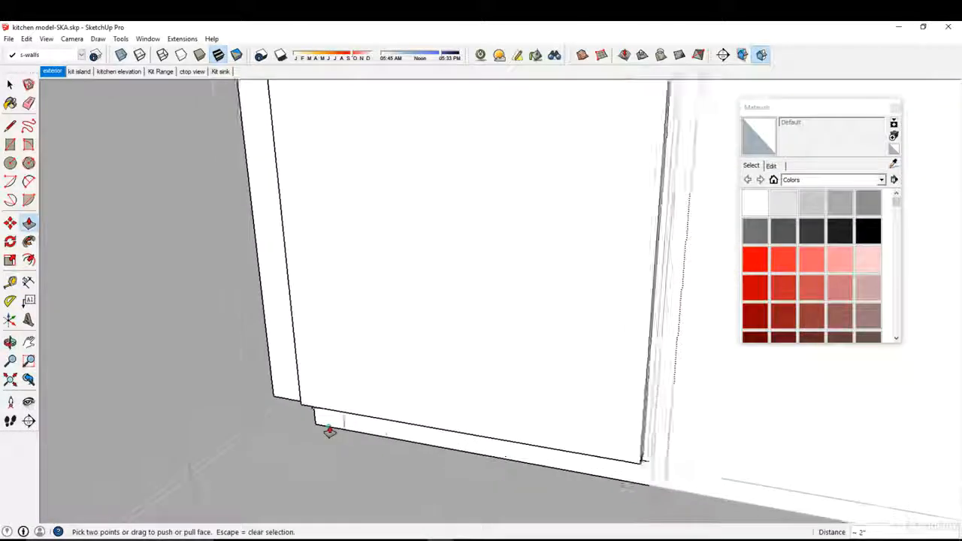
pyautogui.moveTo(282, 424); pyautogui.dragTo(460, 335, button='middle')
pyautogui.click(521, 284)
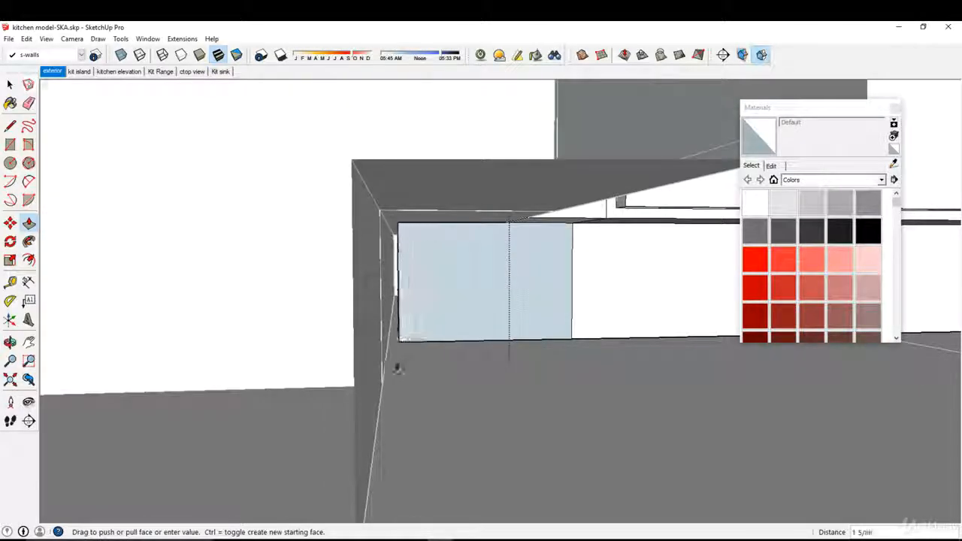
pyautogui.click(385, 377)
# Reverse the bluish toe-kick face in the corner so its front side faces outward.
pyautogui.click(10, 103)
pyautogui.click(8, 85)
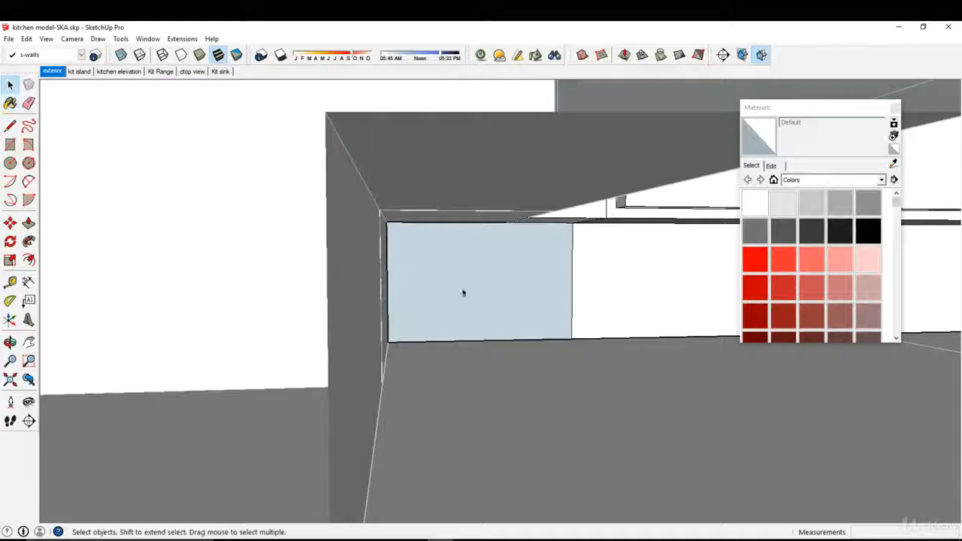
pyautogui.rightClick(464, 281)
pyautogui.click(520, 391)
pyautogui.click(523, 399)
# Copy the narrow single-door cabinet beside the drawers to the far side of the drawer cabinet, flush with the row.
pyautogui.moveTo(523, 399)
pyautogui.mouseDown(button='middle')
pyautogui.moveTo(423, 329)
pyautogui.moveTo(365, 339)
pyautogui.moveTo(374, 357)
pyautogui.moveTo(529, 364)
pyautogui.moveTo(401, 303)
pyautogui.moveTo(414, 249)
pyautogui.moveTo(387, 236)
pyautogui.moveTo(282, 243)
pyautogui.moveTo(486, 281)
pyautogui.moveTo(466, 298)
pyautogui.moveTo(418, 277)
pyautogui.mouseUp(button='middle')
pyautogui.scroll(-4, 365, 339)
pyautogui.scroll(-2, 386, 364)
pyautogui.scroll(-5, 393, 357)
pyautogui.click(430, 269)
pyautogui.keyDown('shift'); pyautogui.click(386, 279); pyautogui.keyUp('shift')
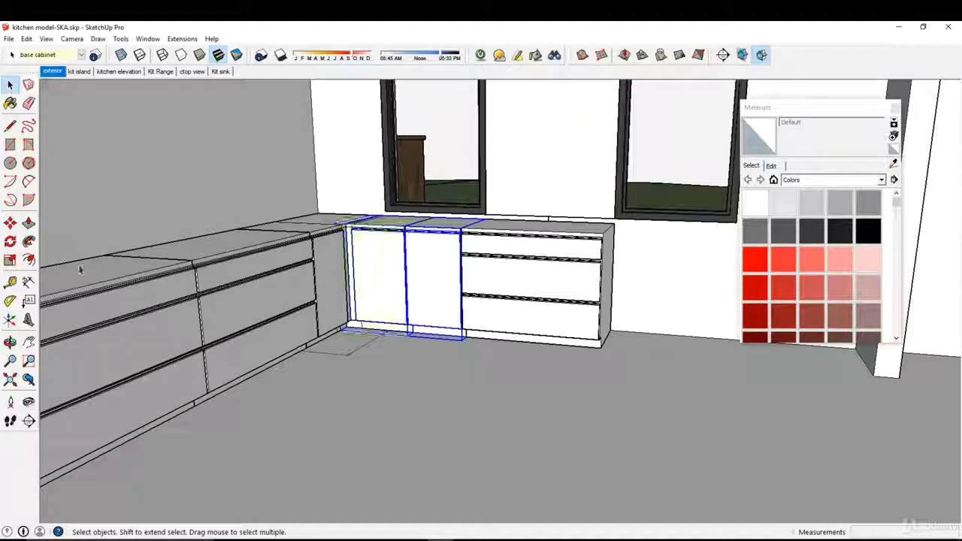
pyautogui.moveTo(375, 258); pyautogui.dragTo(444, 268, button='middle')
pyautogui.scroll(2, 444, 268)
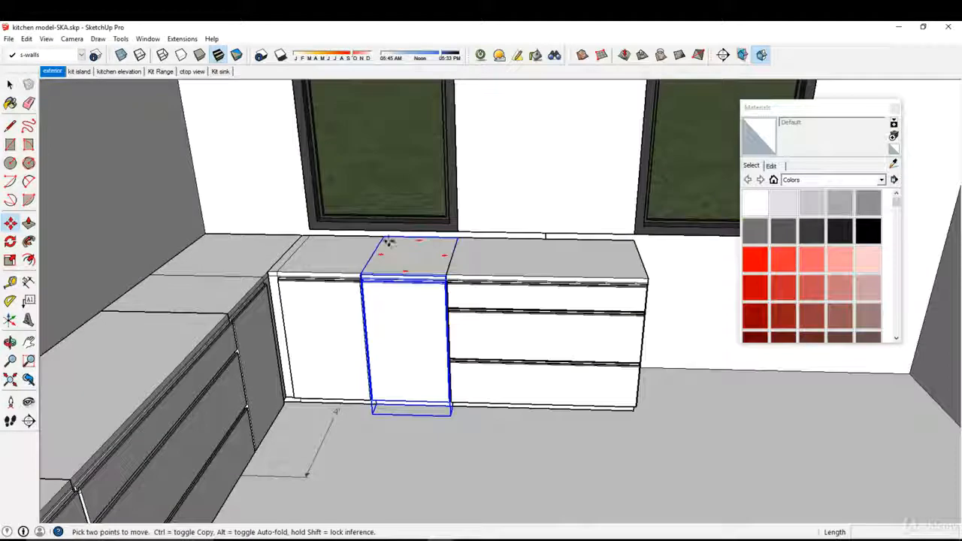
pyautogui.press('ctrl')
pyautogui.click(384, 239)
pyautogui.moveTo(617, 250); pyautogui.dragTo(570, 278, button='middle')
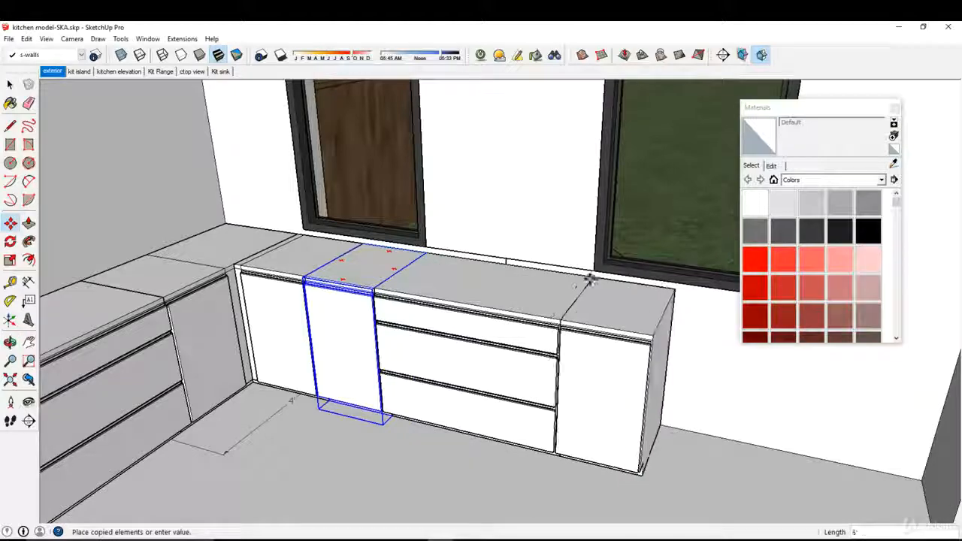
pyautogui.click(592, 279)
# Place another single-door cabinet copy at the far end of the window-wall row, flush against the previous one.
pyautogui.click(640, 296)
pyautogui.moveTo(640, 296); pyautogui.dragTo(421, 284, button='middle')
pyautogui.moveTo(218, 387); pyautogui.dragTo(573, 324, button='middle')
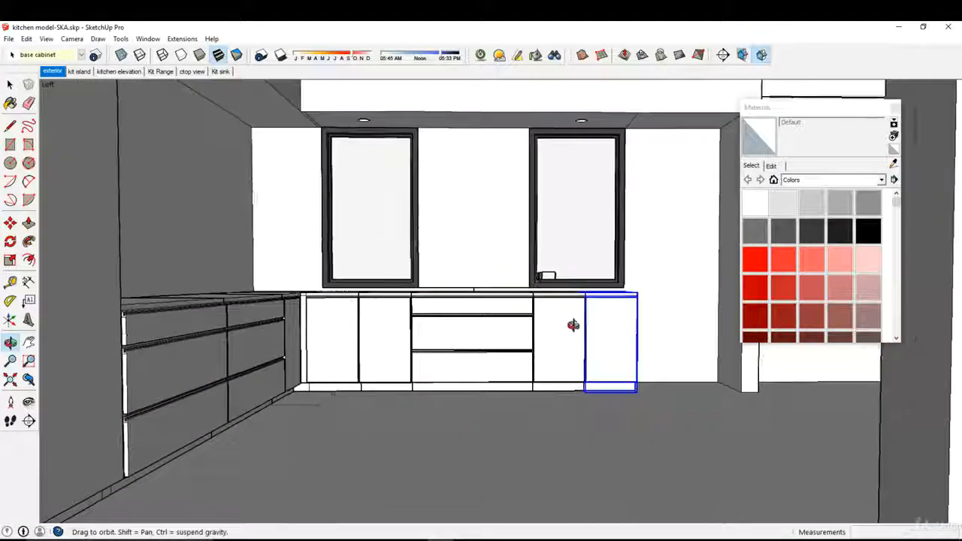
# Dimension the corner cabinet's width along its toe kick, placing the dimension on the floor in front.
pyautogui.scroll(5, 383, 324)
pyautogui.moveTo(383, 324); pyautogui.dragTo(400, 431, button='middle')
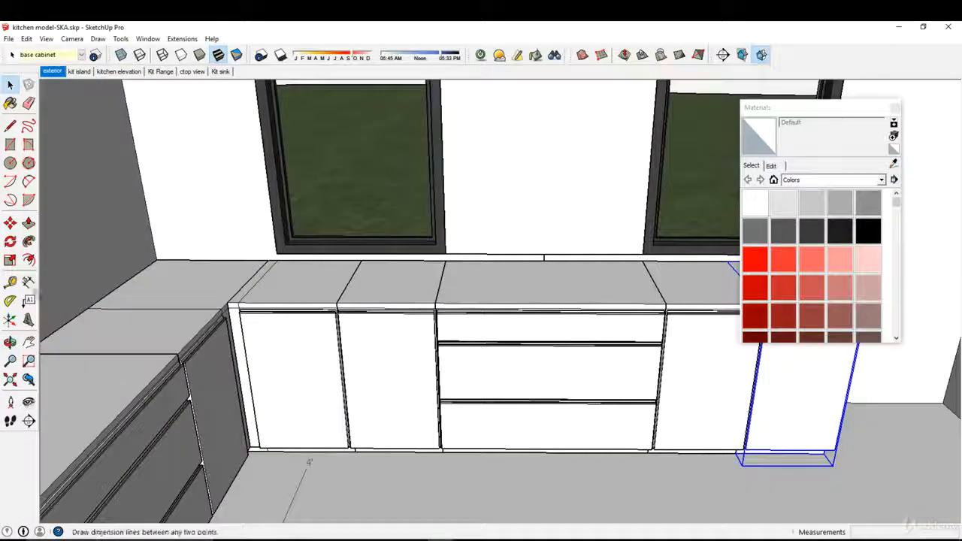
pyautogui.click(27, 283)
pyautogui.scroll(4, 284, 401)
pyautogui.click(283, 398)
pyautogui.click(400, 400)
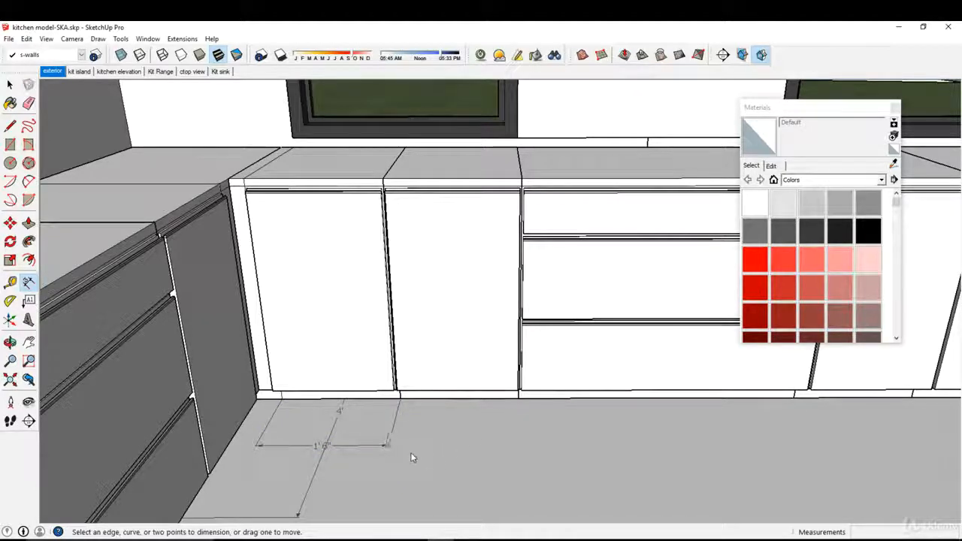
# Try to dimension the width of the single-door cabinet between the corner cabinet and the drawers along its toe kick.
pyautogui.scroll(-3, 410, 474)
pyautogui.scroll(4, 421, 406)
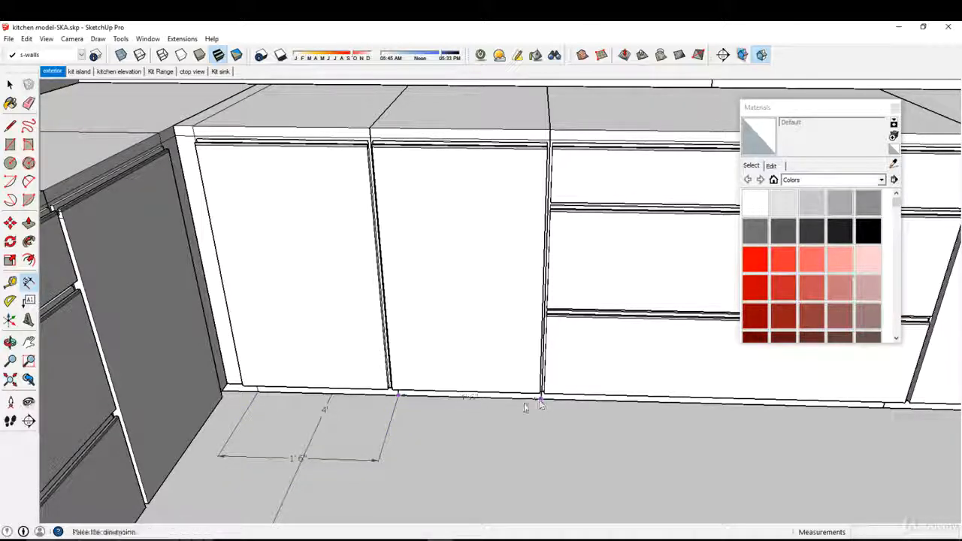
pyautogui.moveTo(466, 394); pyautogui.dragTo(462, 344, button='middle')
pyautogui.press('Escape')
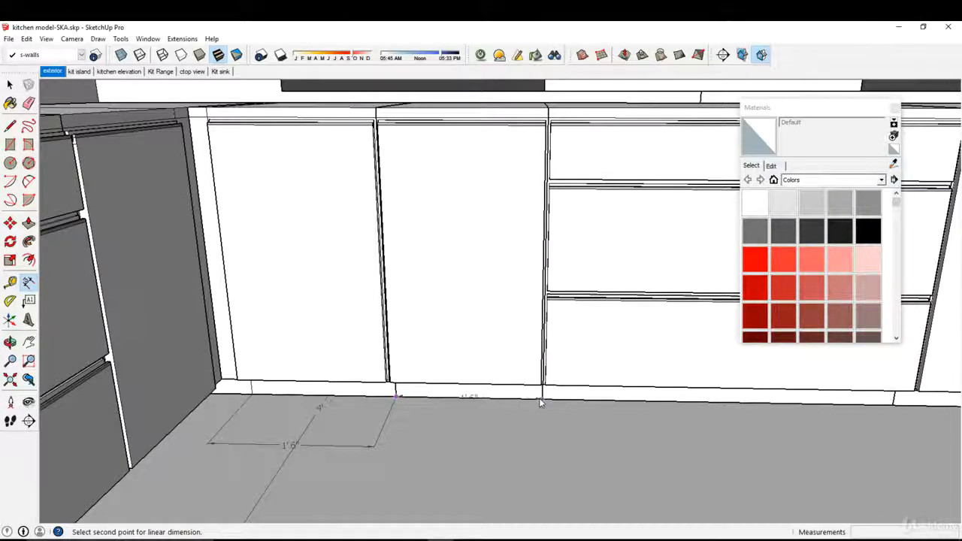
pyautogui.click(539, 398)
pyautogui.moveTo(378, 453); pyautogui.dragTo(369, 483, button='middle')
pyautogui.click(357, 393)
pyautogui.moveTo(357, 392); pyautogui.dragTo(622, 277, button='middle')
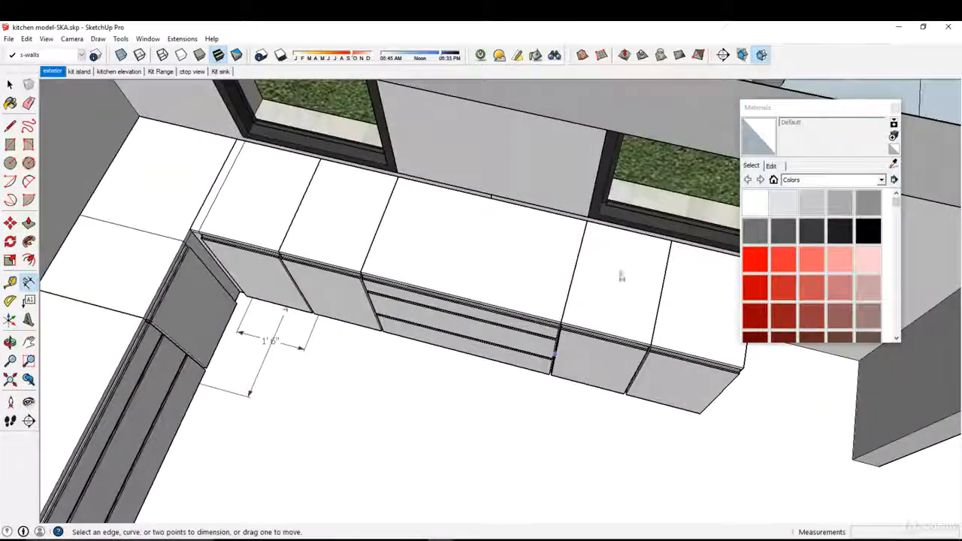
pyautogui.click(674, 252)
pyautogui.keyDown('shift'); pyautogui.moveTo(675, 251); pyautogui.dragTo(578, 241, button='middle'); pyautogui.keyUp('shift')
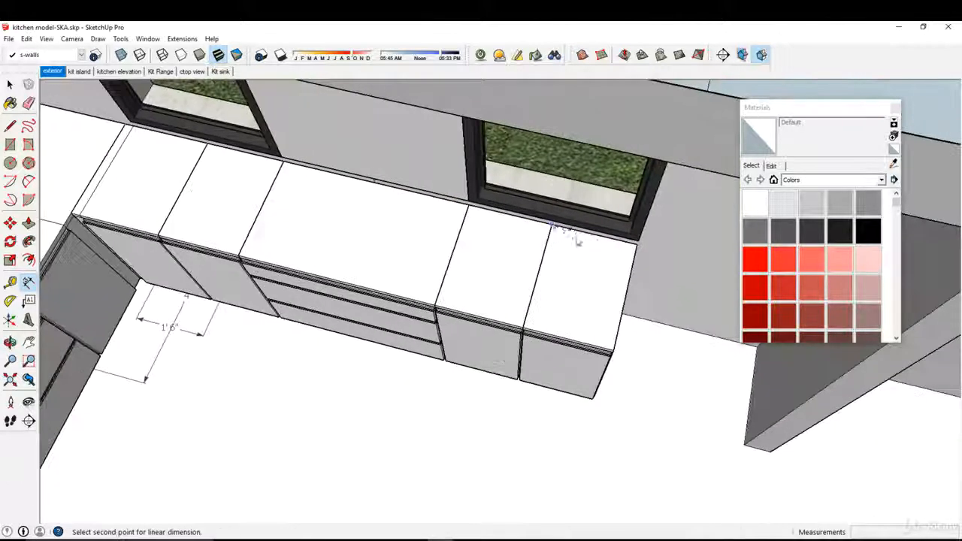
# Move the tall cabinet with the two upper doors into the kitchen, onto the floor in front of the base cabinets.
pyautogui.click(10, 86)
pyautogui.scroll(-5, 600, 400)
pyautogui.moveTo(600, 400); pyautogui.dragTo(351, 308, button='middle')
pyautogui.scroll(-4, 434, 373)
pyautogui.click(12, 224)
pyautogui.moveTo(225, 248); pyautogui.dragTo(398, 280, button='middle')
pyautogui.scroll(6, 490, 327)
pyautogui.moveTo(606, 368); pyautogui.dragTo(433, 347, button='middle')
# Rotate the tall cabinet so its front faces the same way as the window-wall base cabinets.
pyautogui.click(11, 244)
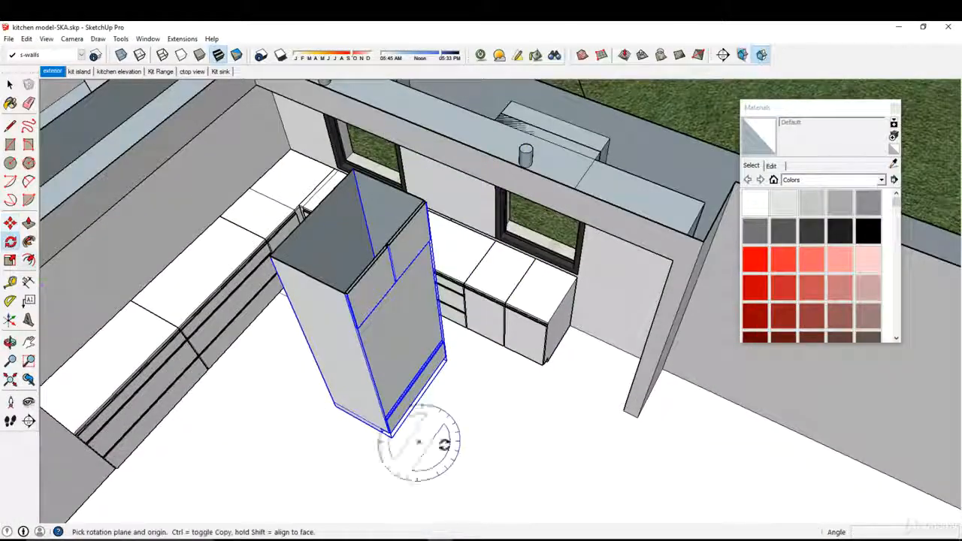
pyautogui.click(427, 414)
pyautogui.click(498, 429)
pyautogui.click(469, 469)
# Move the tall cabinet past the far end of the window-wall row.
pyautogui.click(10, 223)
pyautogui.moveTo(391, 342); pyautogui.dragTo(487, 347, button='middle')
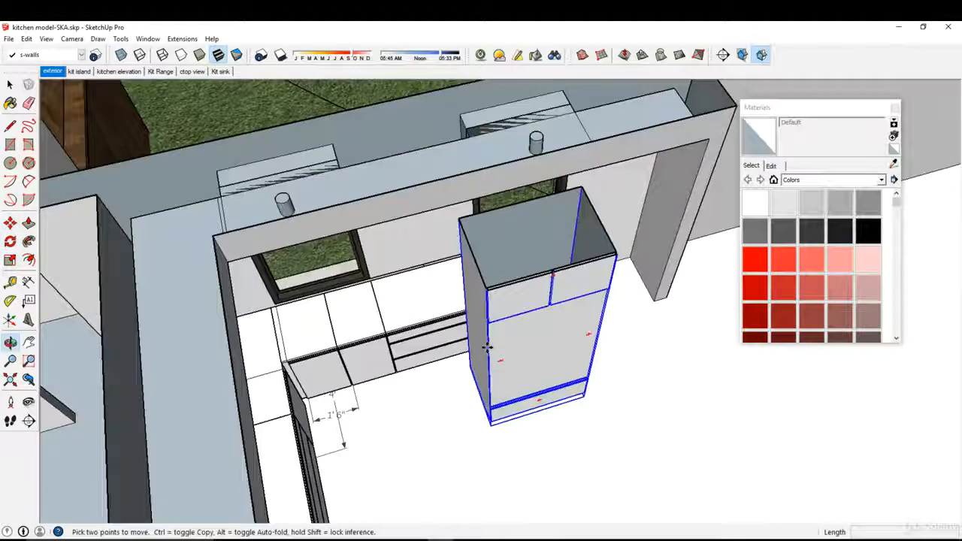
pyautogui.click(468, 403)
pyautogui.scroll(4, 620, 342)
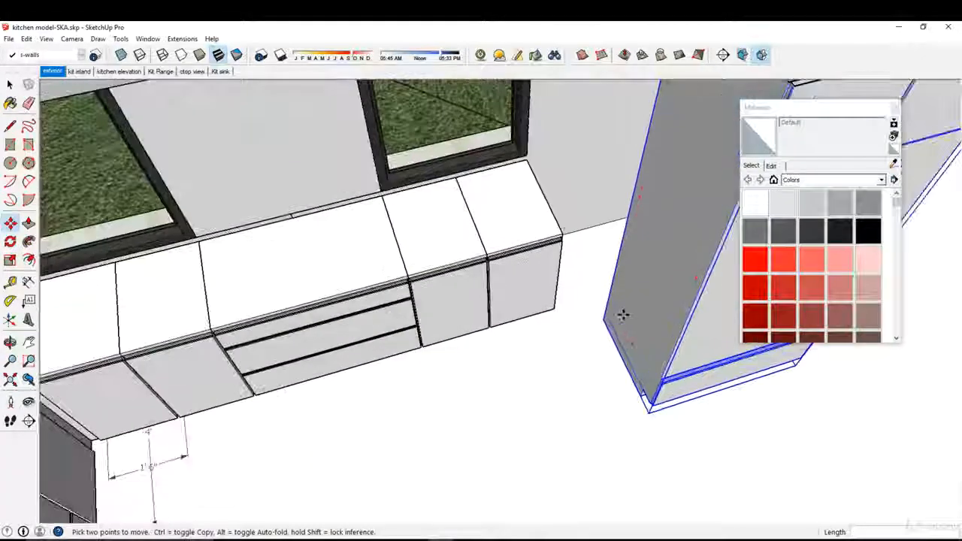
# Place the tall cabinet flush against the last single-door cabinet and back against the window wall.
pyautogui.moveTo(608, 312); pyautogui.dragTo(670, 299, button='middle')
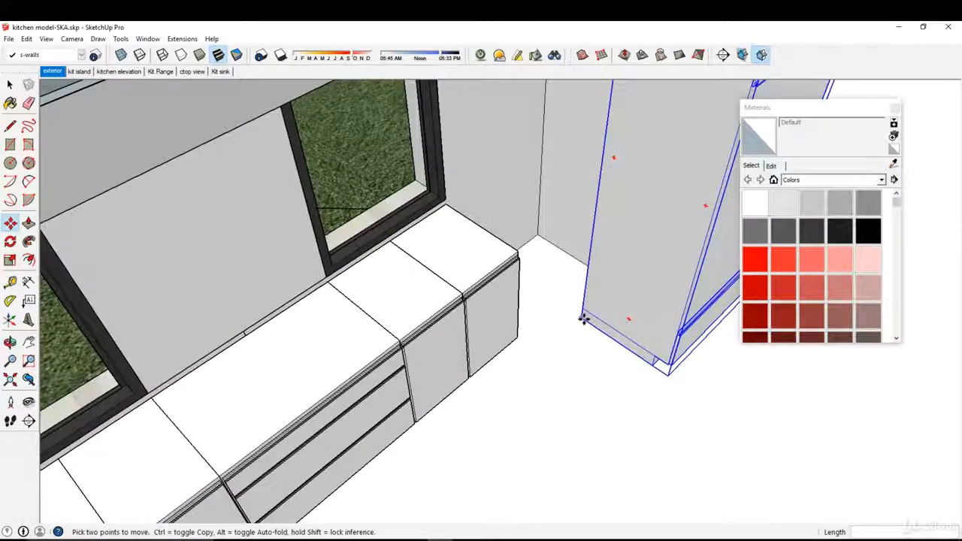
pyautogui.scroll(3, 537, 239)
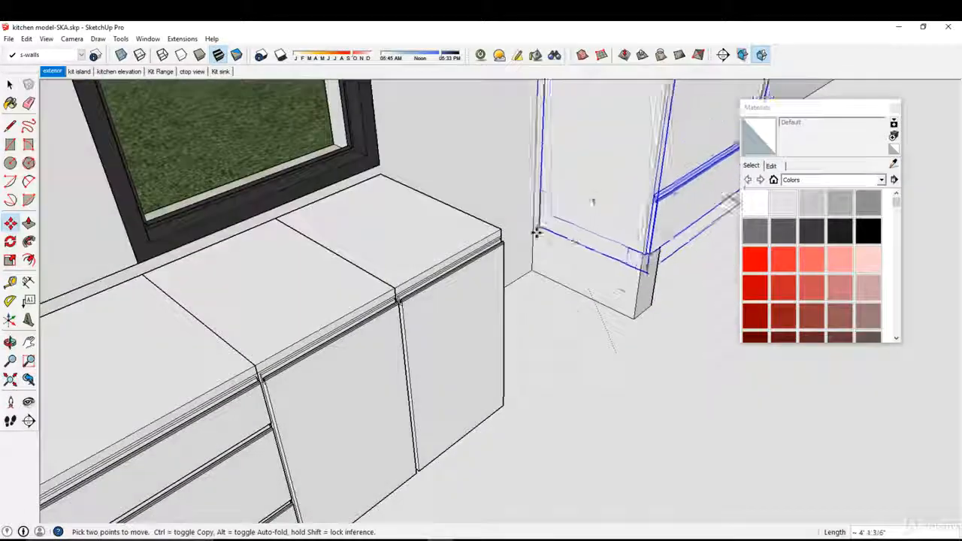
pyautogui.moveTo(531, 268); pyautogui.dragTo(610, 118, button='middle')
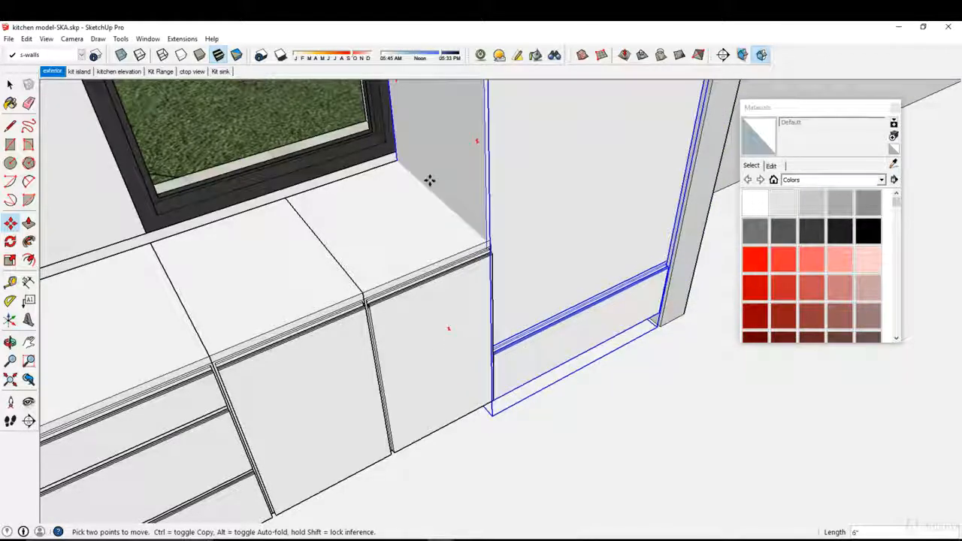
pyautogui.scroll(5, 432, 226)
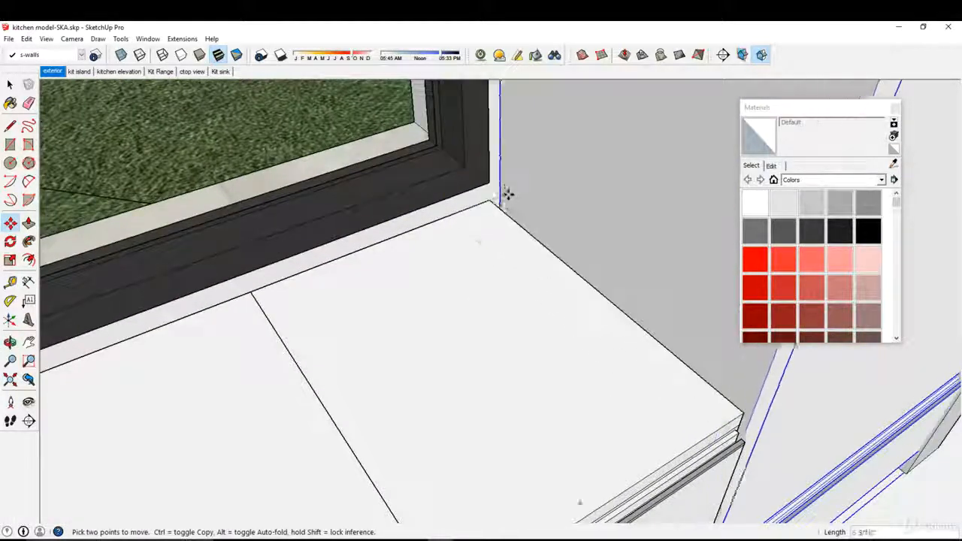
pyautogui.click(491, 200)
# Examine how the tall cabinet fits beside the window and under the top of the wall opening.
pyautogui.scroll(-5, 512, 200)
pyautogui.moveTo(563, 204); pyautogui.dragTo(489, 218, button='middle')
pyautogui.scroll(-2, 493, 253)
pyautogui.moveTo(502, 263)
pyautogui.mouseDown(button='middle')
pyautogui.moveTo(528, 351)
pyautogui.moveTo(567, 245)
pyautogui.moveTo(580, 129)
pyautogui.moveTo(489, 254)
pyautogui.moveTo(564, 173)
pyautogui.moveTo(346, 150)
pyautogui.moveTo(445, 181)
pyautogui.mouseUp(button='middle')
pyautogui.scroll(2, 580, 129)
pyautogui.scroll(-3, 384, 239)
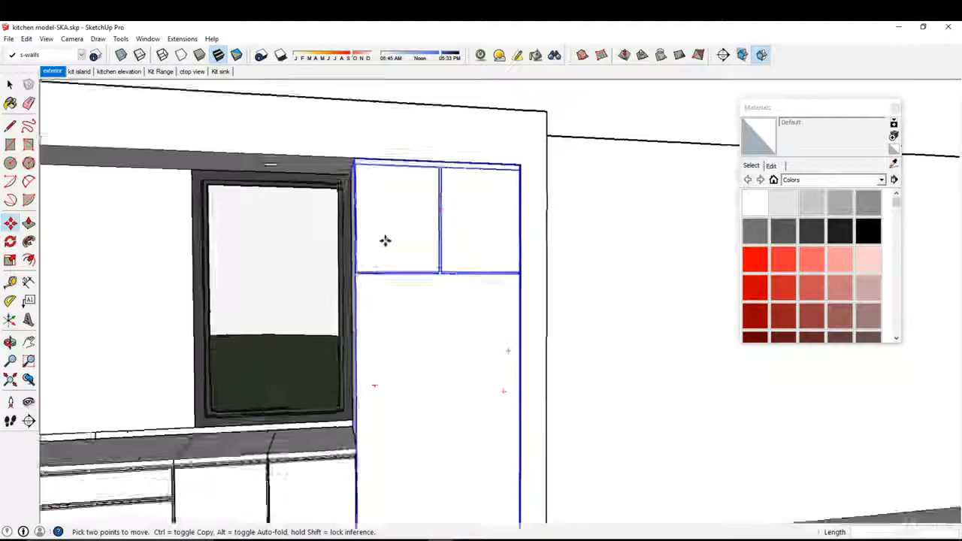
pyautogui.moveTo(350, 297)
pyautogui.mouseDown(button='middle')
pyautogui.moveTo(481, 296)
pyautogui.moveTo(485, 305)
pyautogui.moveTo(398, 344)
pyautogui.moveTo(323, 357)
pyautogui.moveTo(403, 366)
pyautogui.moveTo(479, 393)
pyautogui.moveTo(531, 389)
pyautogui.moveTo(499, 358)
pyautogui.moveTo(587, 415)
pyautogui.moveTo(484, 402)
pyautogui.moveTo(336, 363)
pyautogui.mouseUp(button='middle')
# Draw floor guide lines out from the ends of both kitchen walls and parallel to the two cabinet rows until they cross.
pyautogui.moveTo(485, 406)
pyautogui.mouseDown(button='middle')
pyautogui.moveTo(456, 343)
pyautogui.moveTo(384, 368)
pyautogui.moveTo(269, 346)
pyautogui.moveTo(448, 371)
pyautogui.moveTo(421, 438)
pyautogui.mouseUp(button='middle')
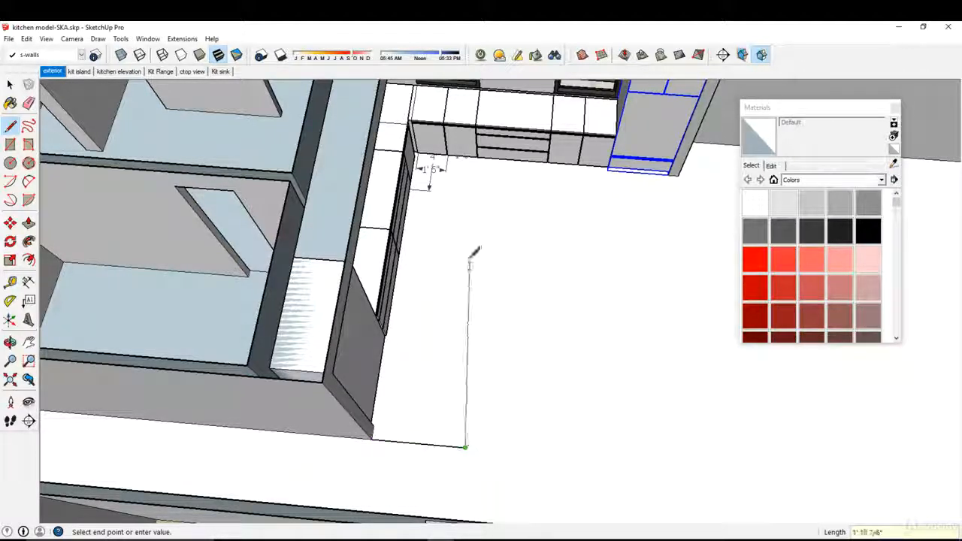
pyautogui.moveTo(501, 201); pyautogui.dragTo(637, 314, button='middle')
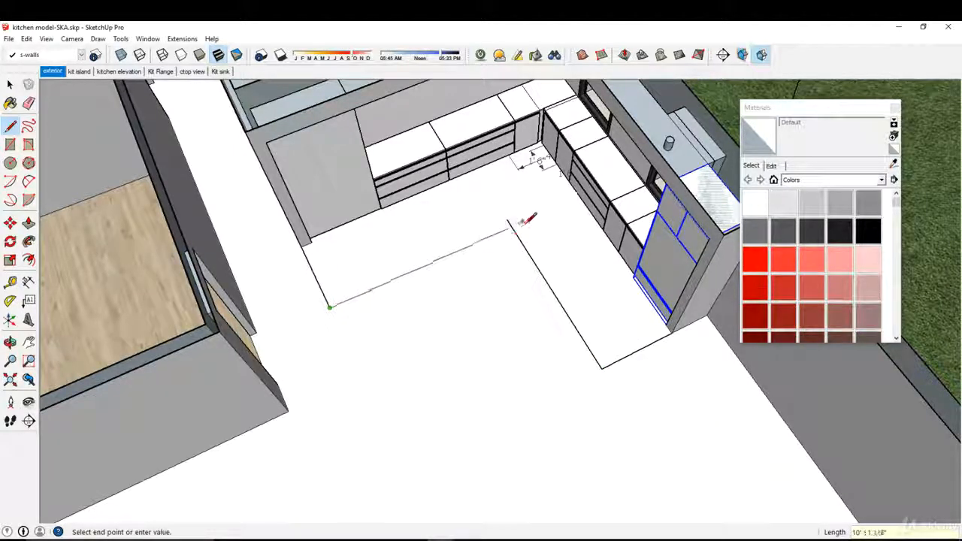
pyautogui.moveTo(376, 297); pyautogui.dragTo(653, 230, button='middle')
pyautogui.scroll(3, 374, 332)
pyautogui.moveTo(374, 332)
pyautogui.mouseDown(button='middle')
pyautogui.moveTo(519, 292)
pyautogui.moveTo(526, 320)
pyautogui.moveTo(451, 308)
pyautogui.mouseUp(button='middle')
pyautogui.scroll(2, 531, 315)
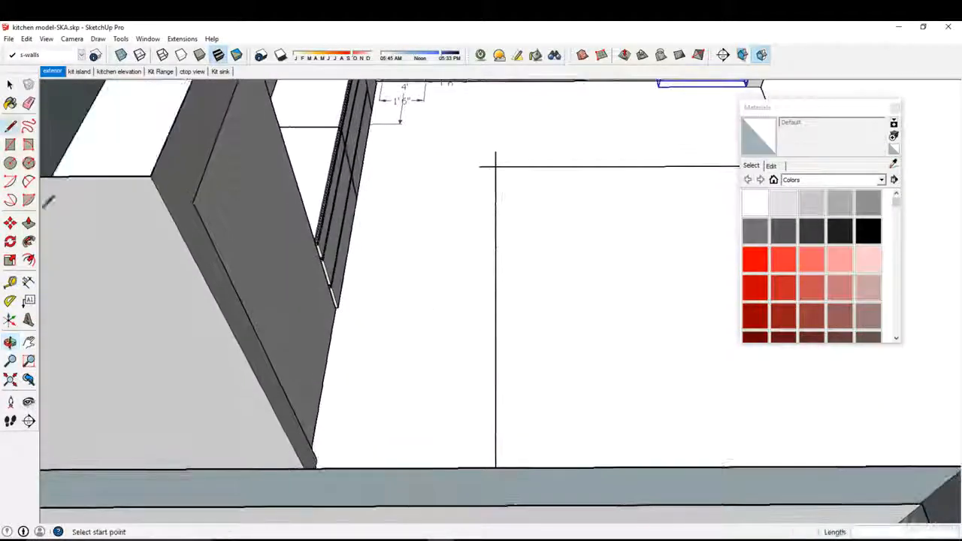
# Move the floor guide line parallel to the back-wall cabinets about 11 inches farther away from them.
pyautogui.click(16, 226)
pyautogui.click(496, 290)
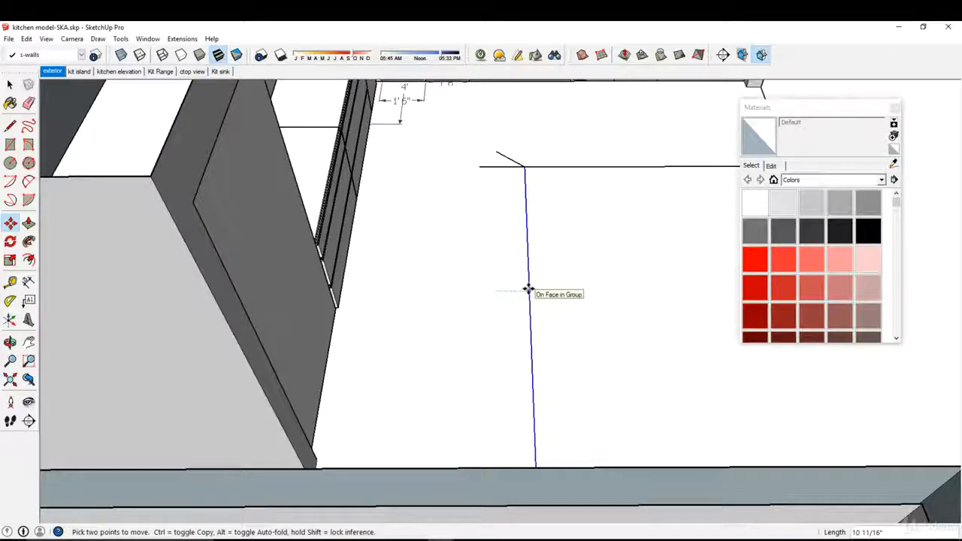
pyautogui.click(529, 289)
# Erase the stray line ends and the segments connecting to the walls, keeping only an L-shaped floor guide.
pyautogui.click(28, 103)
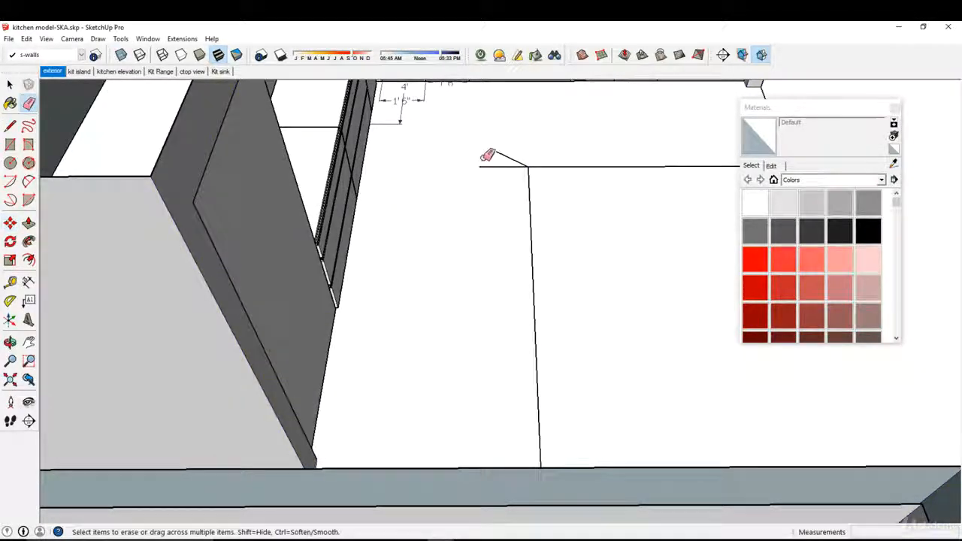
pyautogui.scroll(-5, 525, 167)
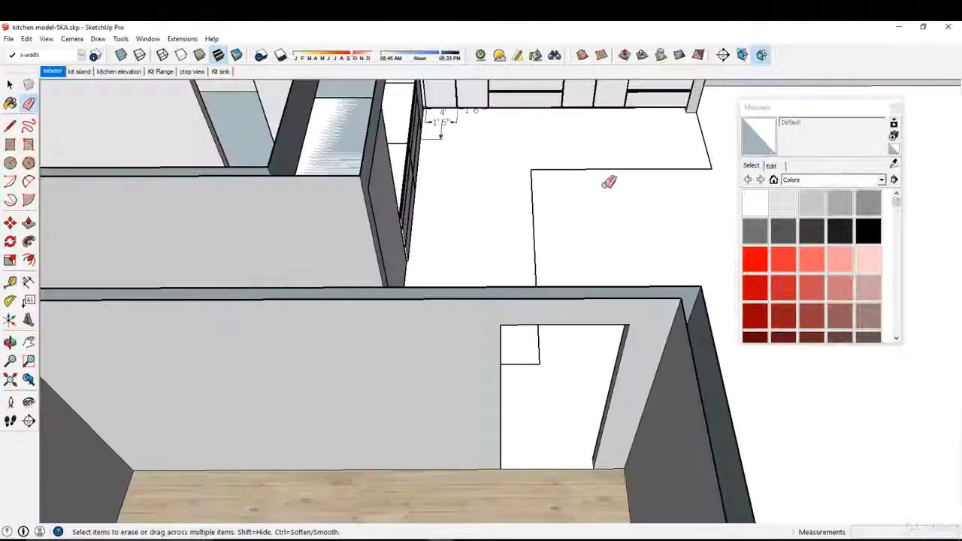
pyautogui.moveTo(610, 182); pyautogui.dragTo(328, 277, button='middle')
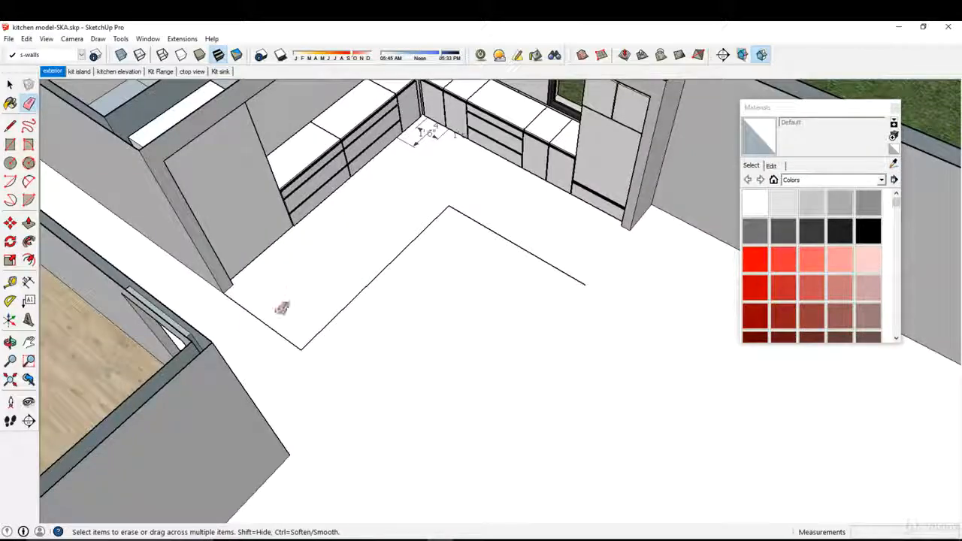
pyautogui.moveTo(312, 323)
pyautogui.mouseDown(button='middle')
pyautogui.moveTo(140, 260)
pyautogui.moveTo(535, 264)
pyautogui.moveTo(531, 226)
pyautogui.mouseUp(button='middle')
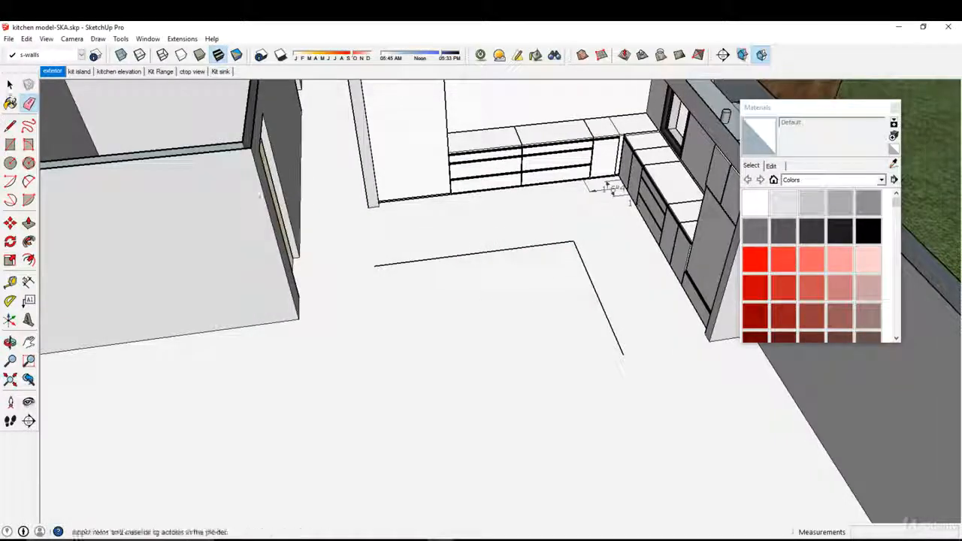
pyautogui.scroll(-3, 518, 264)
pyautogui.moveTo(498, 267); pyautogui.dragTo(569, 380, button='middle')
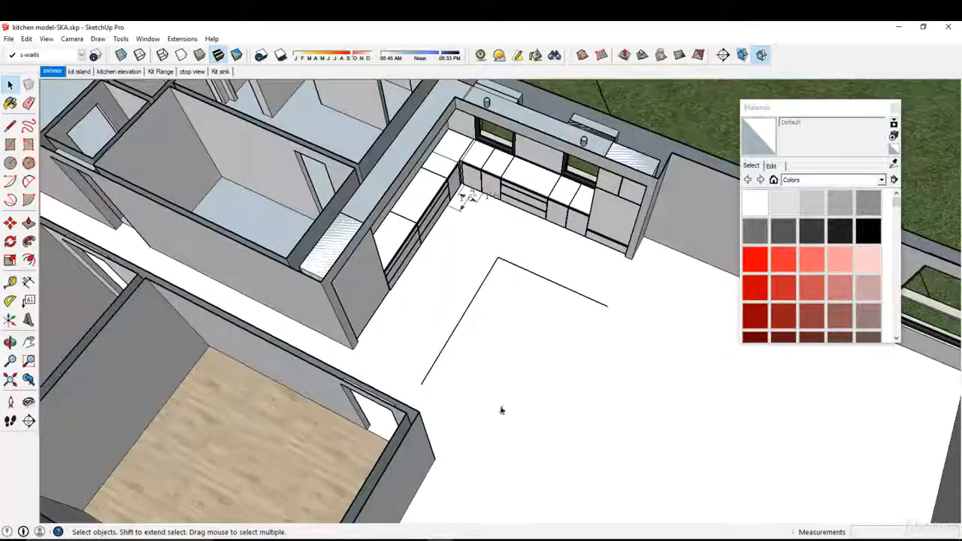
pyautogui.scroll(2, 498, 325)
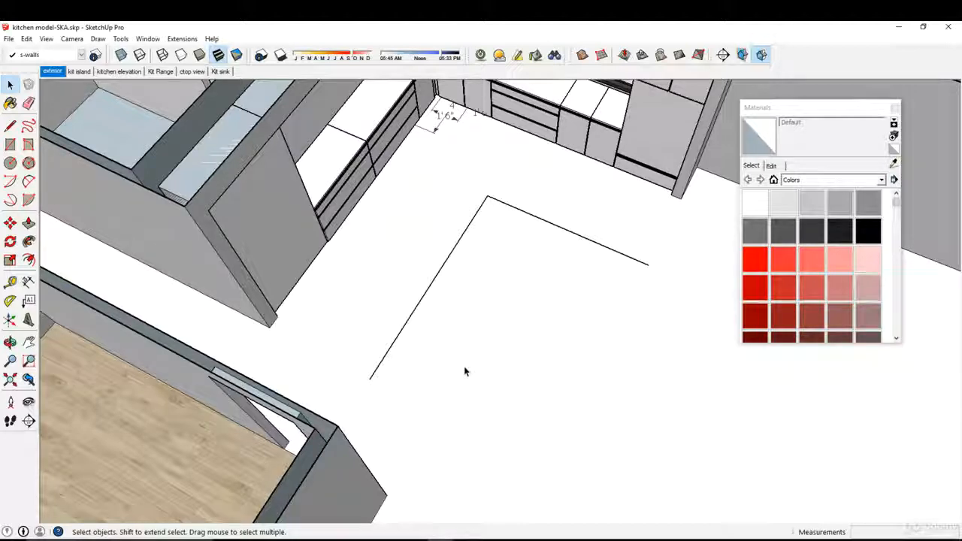
pyautogui.click(360, 216)
pyautogui.moveTo(451, 263); pyautogui.dragTo(415, 214, button='middle')
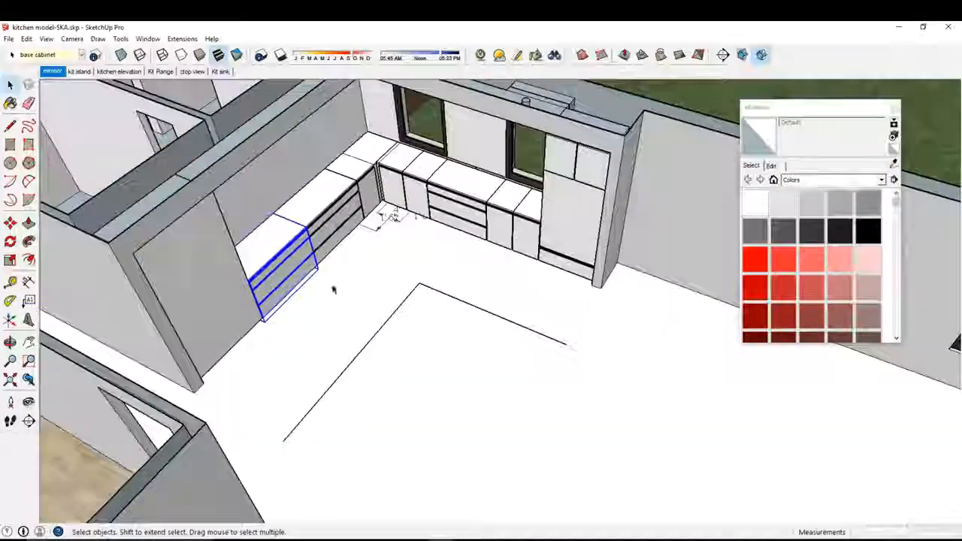
pyautogui.scroll(3, 332, 289)
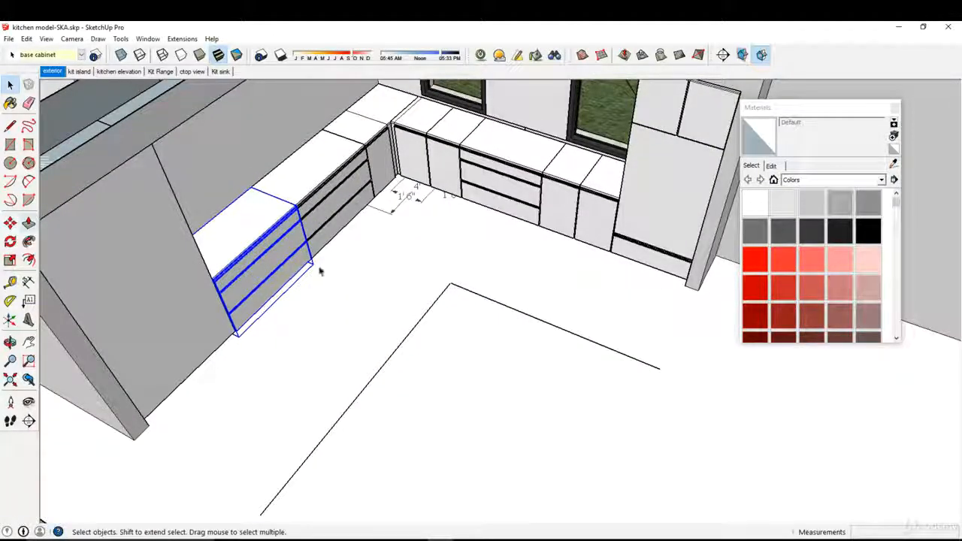
pyautogui.press('ctrl')
pyautogui.click(275, 311)
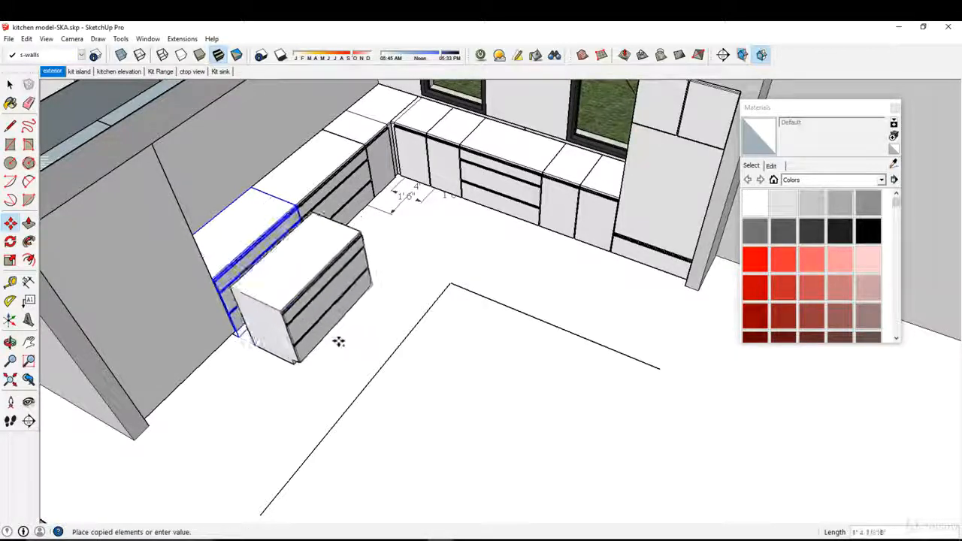
pyautogui.press('Escape')
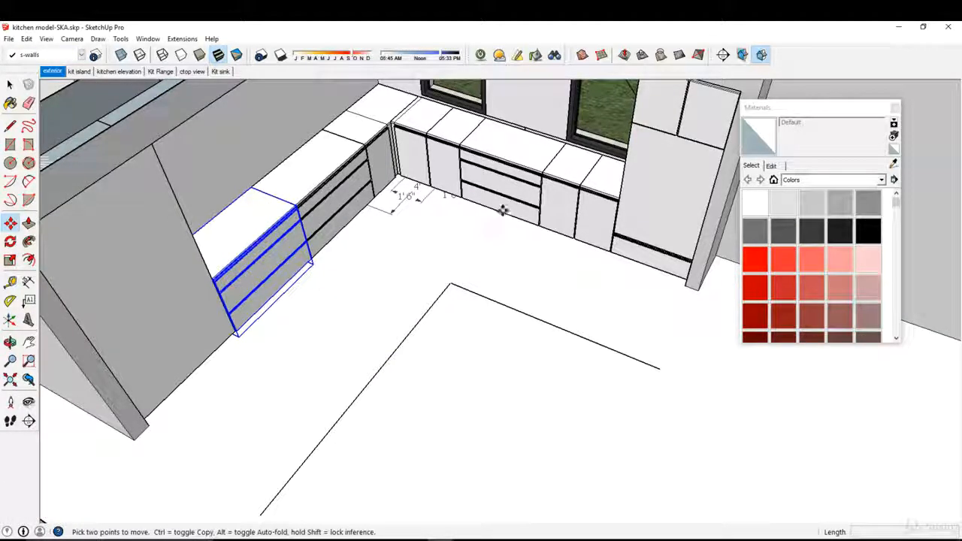
# Copy the window-wall drawer cabinet onto the open floor near the corner of the L-shaped guide.
pyautogui.press('ctrl')
pyautogui.click(508, 190)
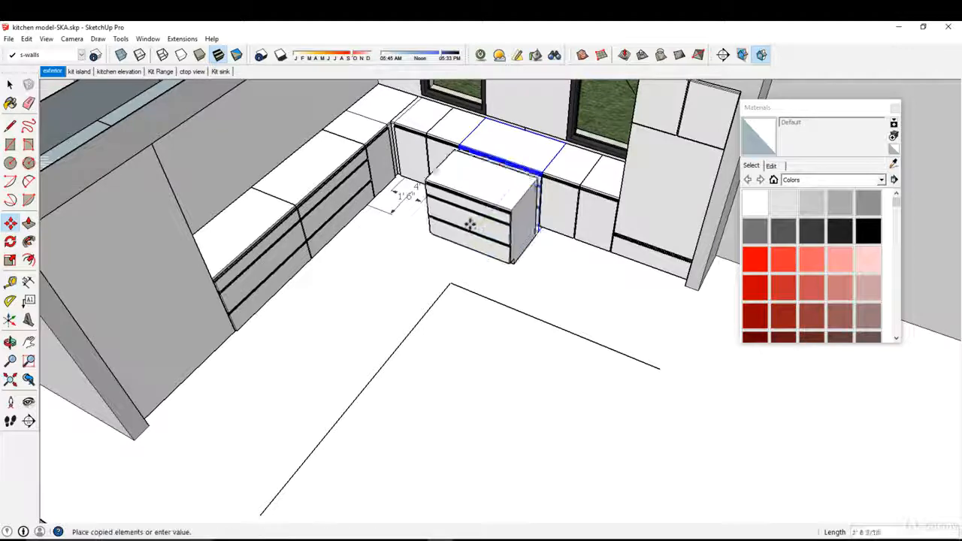
pyautogui.click(410, 296)
# Rotate the copied drawer cabinet 90 degrees on the floor.
pyautogui.press('q')
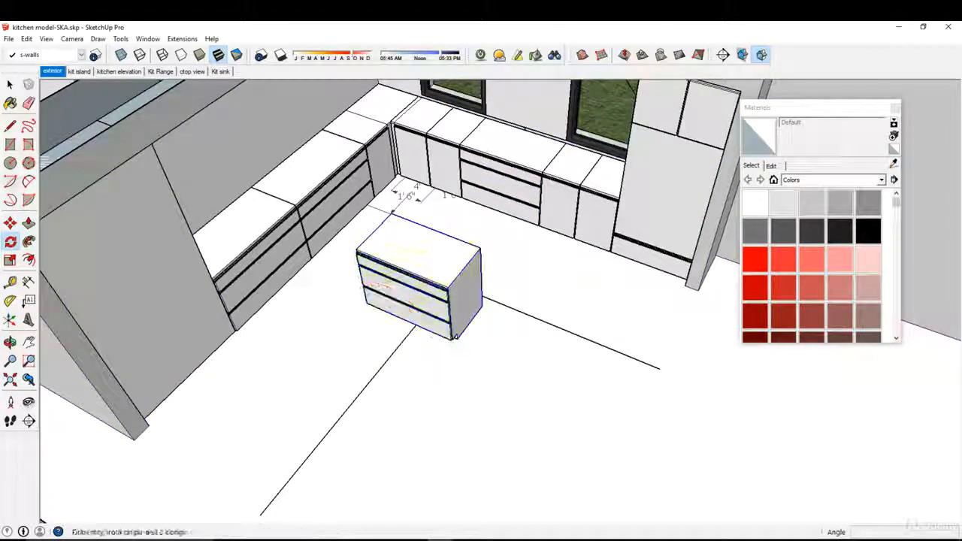
pyautogui.click(418, 274)
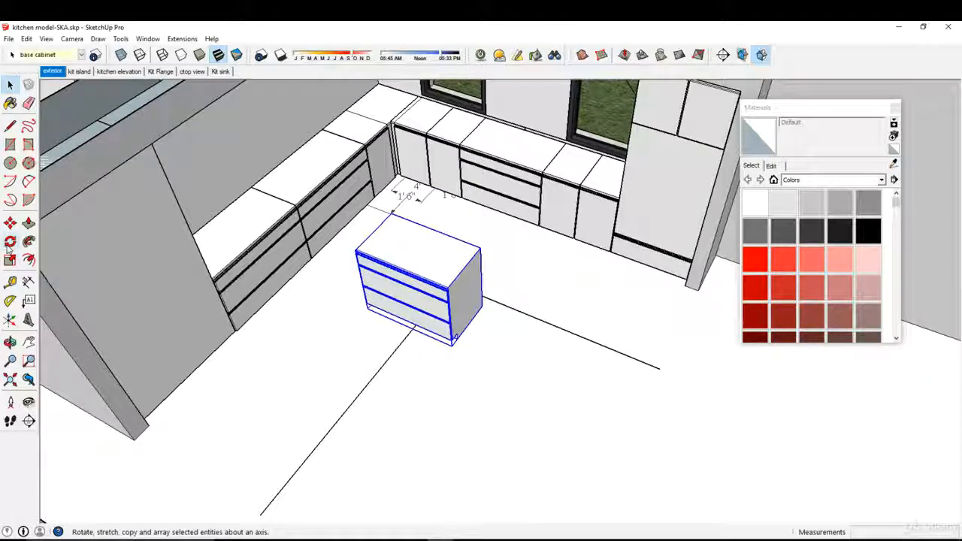
pyautogui.click(365, 348)
pyautogui.click(433, 400)
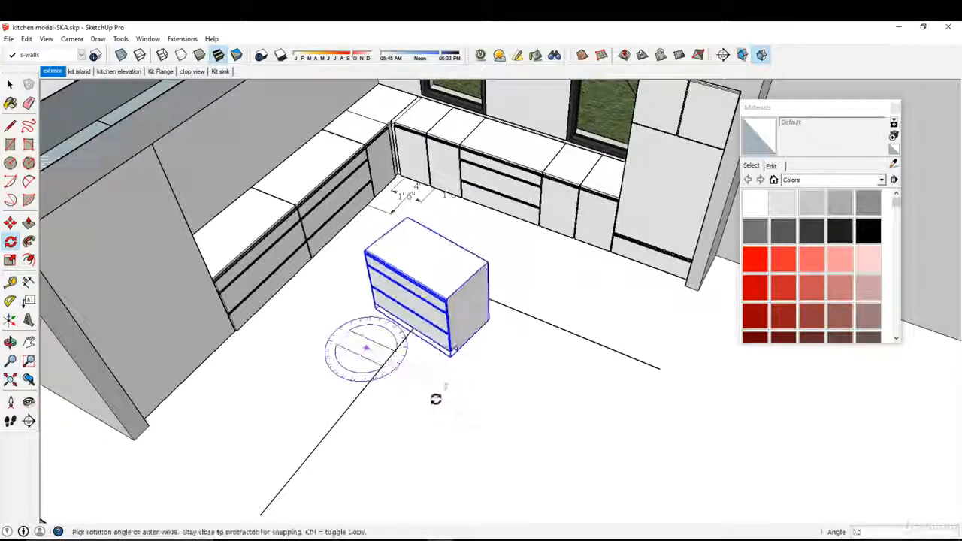
pyautogui.write('90')
pyautogui.press('Return')
# Move the rotated drawer cabinet by its bottom back corner onto the corner of the L-shaped floor guide.
pyautogui.moveTo(263, 335); pyautogui.dragTo(241, 319, button='middle')
pyautogui.click(11, 224)
pyautogui.moveTo(540, 398); pyautogui.dragTo(293, 464, button='middle')
pyautogui.scroll(2, 406, 297)
pyautogui.moveTo(354, 327); pyautogui.dragTo(170, 361, button='middle')
pyautogui.scroll(2, 403, 269)
pyautogui.moveTo(402, 268); pyautogui.dragTo(351, 257, button='middle')
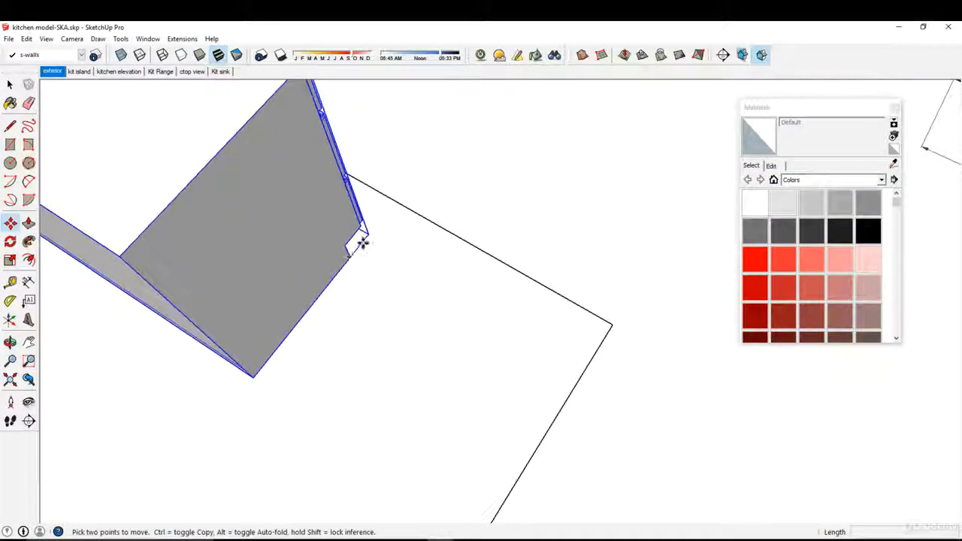
pyautogui.click(255, 374)
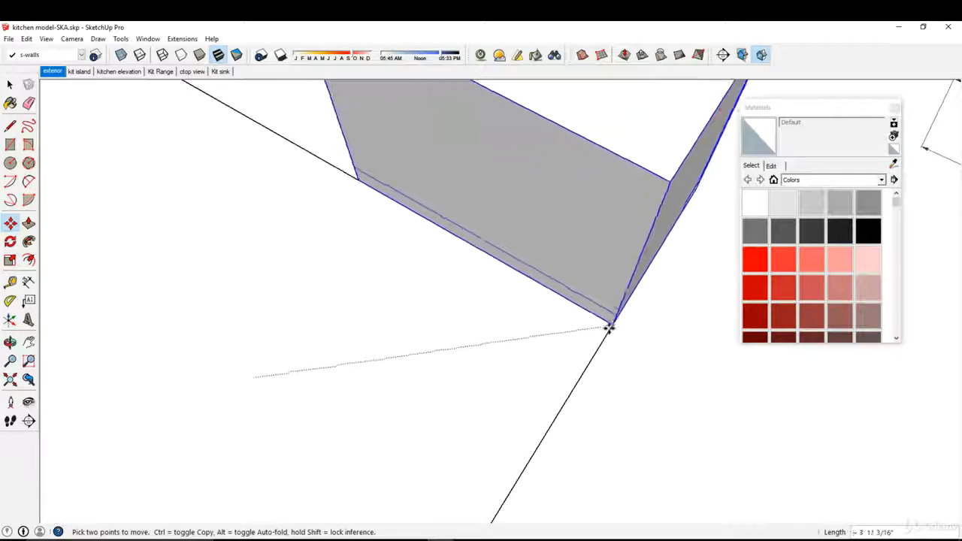
# Shift the island drawer cabinet about 3 inches along the green axis and about 5 inches along the red axis.
pyautogui.click(577, 293)
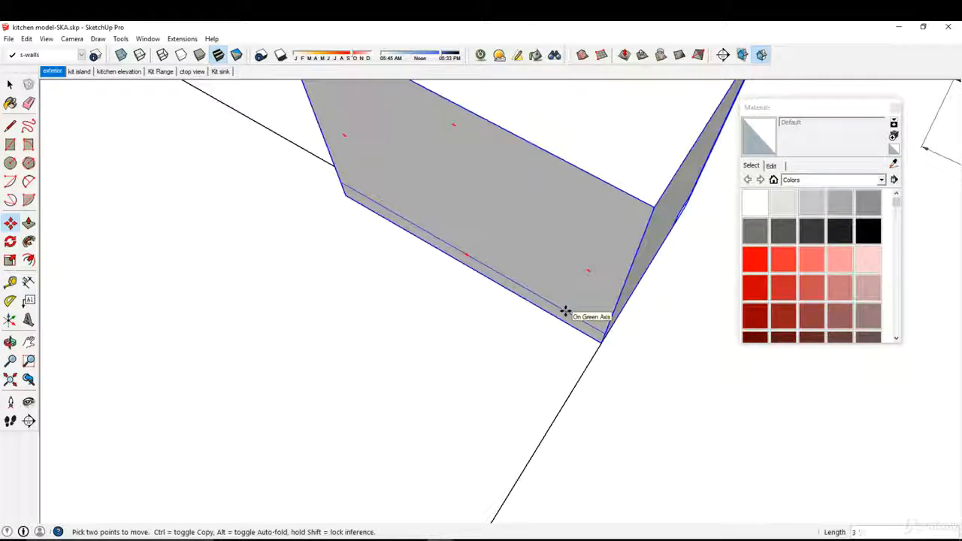
pyautogui.press('Return')
pyautogui.scroll(-3, 565, 309)
pyautogui.moveTo(398, 278); pyautogui.dragTo(595, 264, button='middle')
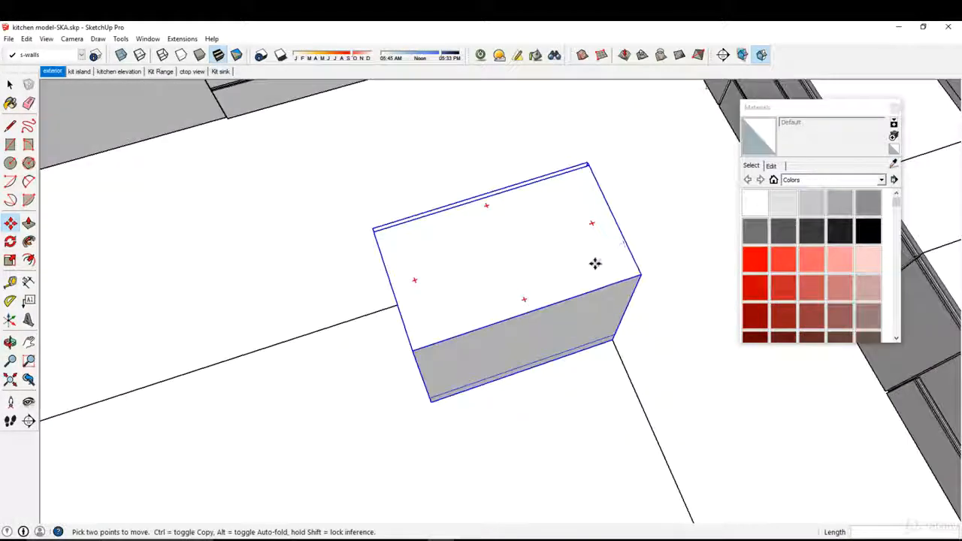
pyautogui.click(579, 259)
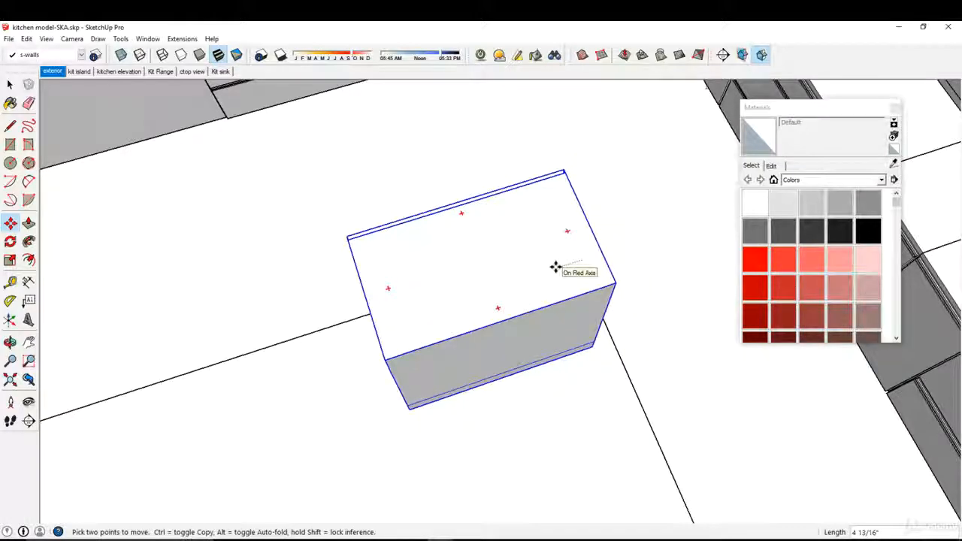
pyautogui.scroll(-5, 554, 266)
pyautogui.moveTo(496, 253)
pyautogui.mouseDown(button='middle')
pyautogui.moveTo(496, 327)
pyautogui.moveTo(527, 190)
pyautogui.moveTo(311, 208)
pyautogui.moveTo(396, 296)
pyautogui.moveTo(318, 354)
pyautogui.mouseUp(button='middle')
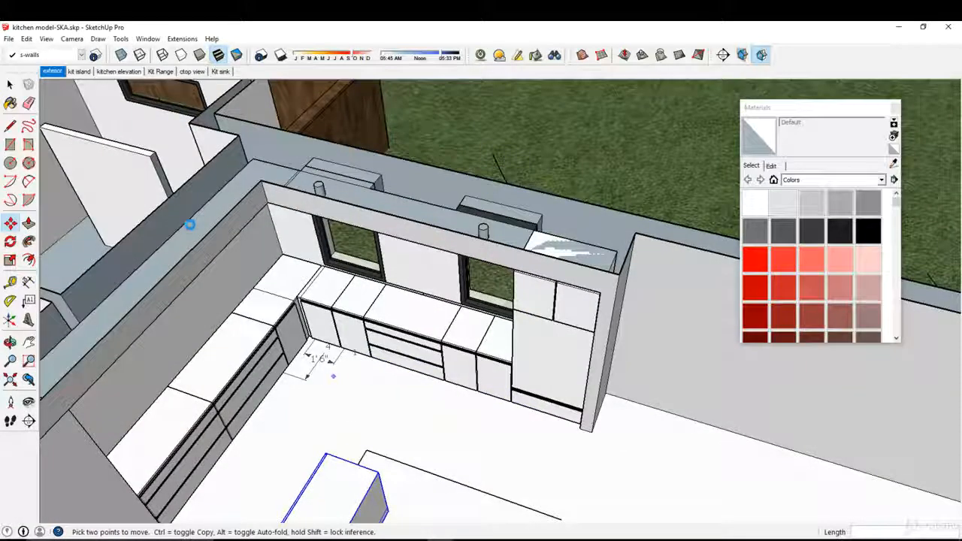
pyautogui.scroll(-5, 430, 245)
pyautogui.keyDown('shift'); pyautogui.moveTo(484, 178); pyautogui.dragTo(380, 406, button='middle'); pyautogui.keyUp('shift')
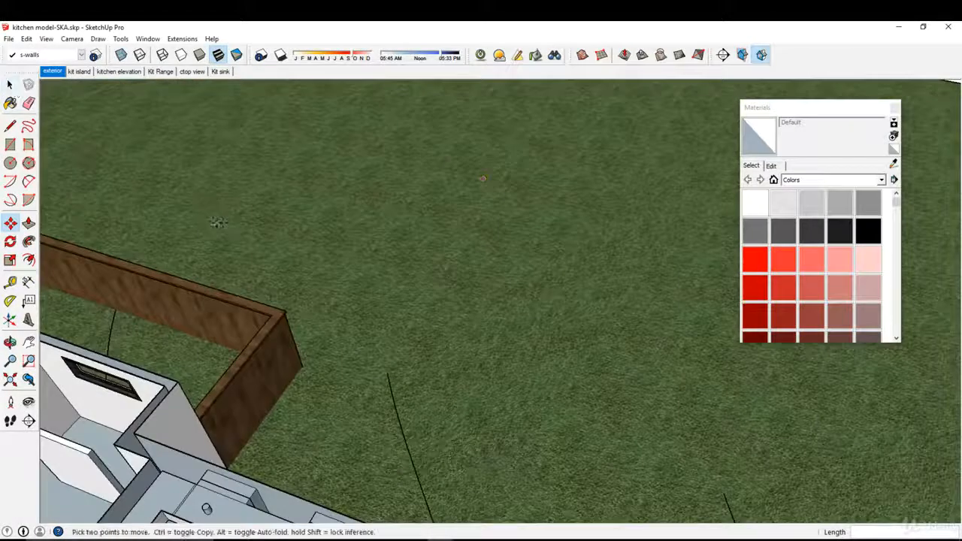
# Move the drawer-over-door base cabinet from the row outside the house to the back window-side corner of the island drawer cabinet.
pyautogui.keyDown('shift'); pyautogui.moveTo(436, 256); pyautogui.dragTo(321, 496, button='middle'); pyautogui.keyUp('shift')
pyautogui.scroll(10, 491, 325)
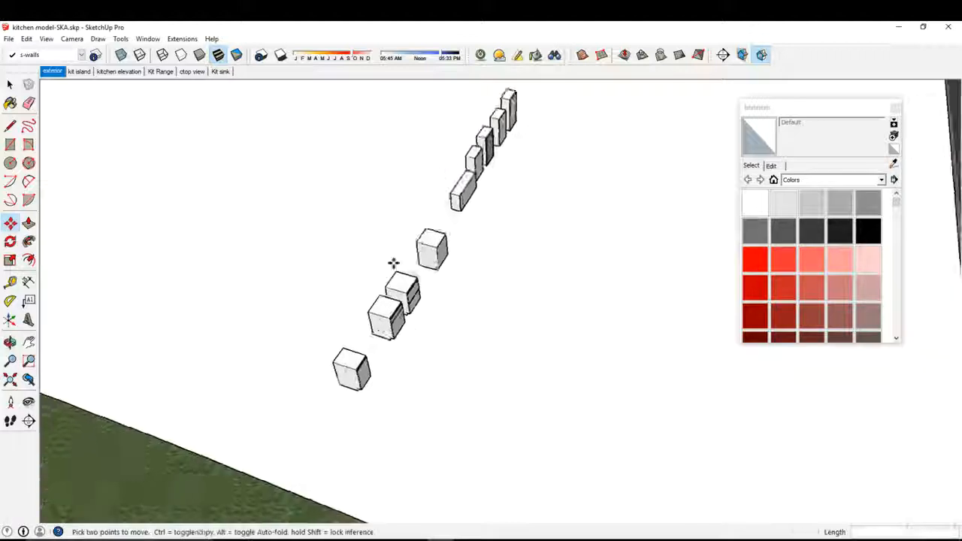
pyautogui.click(14, 84)
pyautogui.moveTo(440, 252); pyautogui.dragTo(384, 286, button='middle')
pyautogui.scroll(4, 412, 292)
pyautogui.scroll(-4, 329, 259)
pyautogui.moveTo(281, 260); pyautogui.dragTo(331, 260, button='middle')
pyautogui.scroll(2, 336, 234)
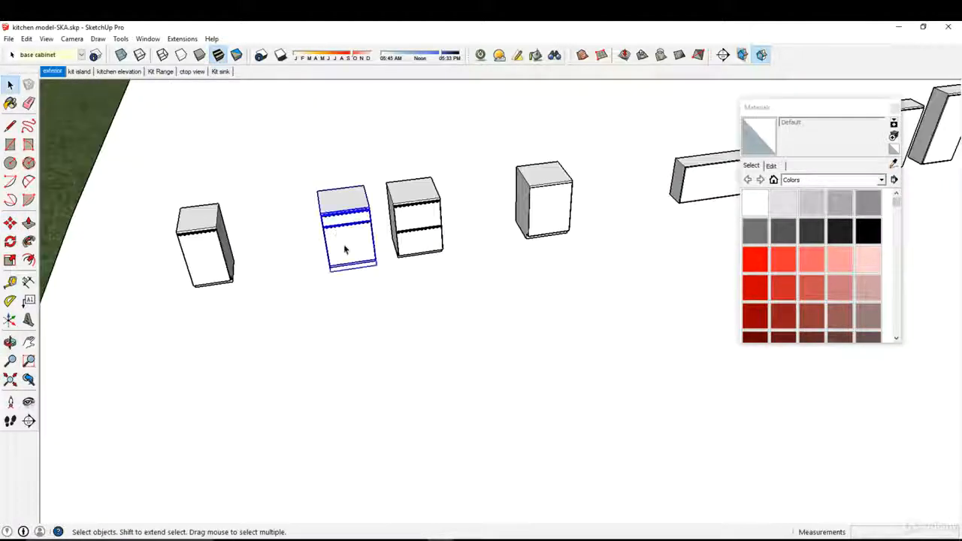
pyautogui.click(365, 186)
pyautogui.scroll(-4, 316, 215)
pyautogui.keyDown('shift'); pyautogui.moveTo(140, 239); pyautogui.dragTo(440, 253, button='middle'); pyautogui.keyUp('shift')
pyautogui.scroll(-3, 441, 254)
pyautogui.keyDown('shift'); pyautogui.moveTo(252, 269); pyautogui.dragTo(468, 307, button='middle'); pyautogui.keyUp('shift')
pyautogui.scroll(6, 444, 361)
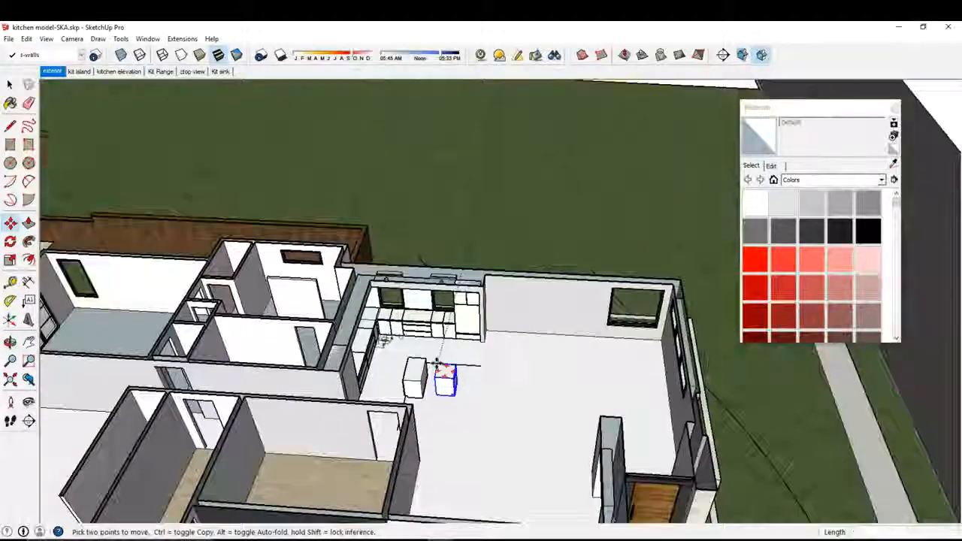
pyautogui.scroll(5, 388, 360)
pyautogui.moveTo(522, 344); pyautogui.dragTo(669, 371, button='middle')
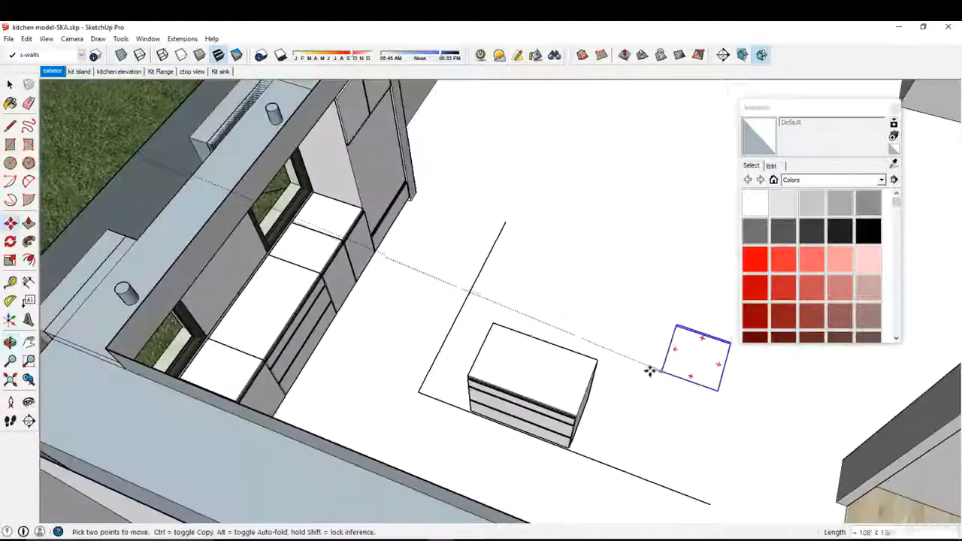
pyautogui.scroll(3, 537, 359)
pyautogui.moveTo(537, 360); pyautogui.dragTo(558, 299, button='middle')
pyautogui.scroll(2, 414, 282)
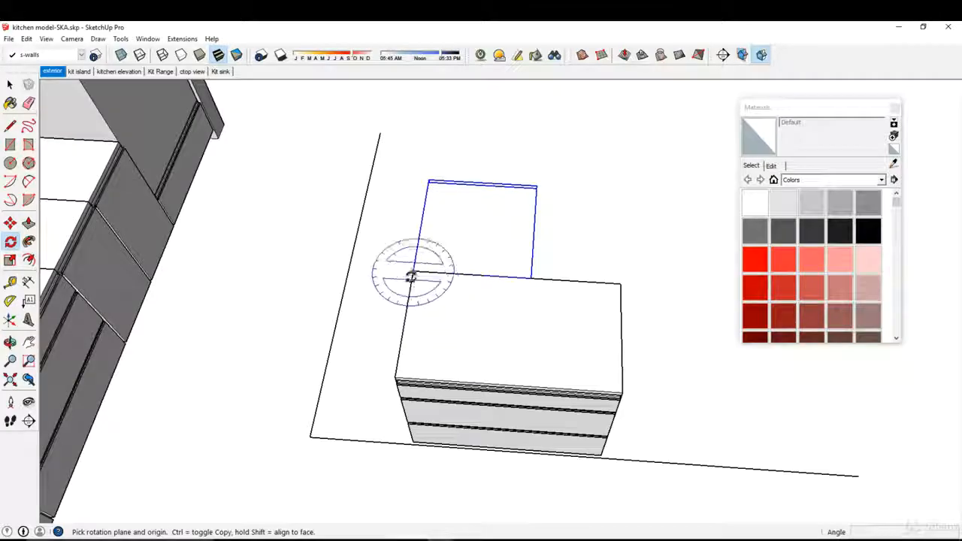
# Rotate the drawer-over-door cabinet about the shared corner so it sits beside the island drawer cabinet with matching front direction.
pyautogui.click(413, 271)
pyautogui.click(371, 269)
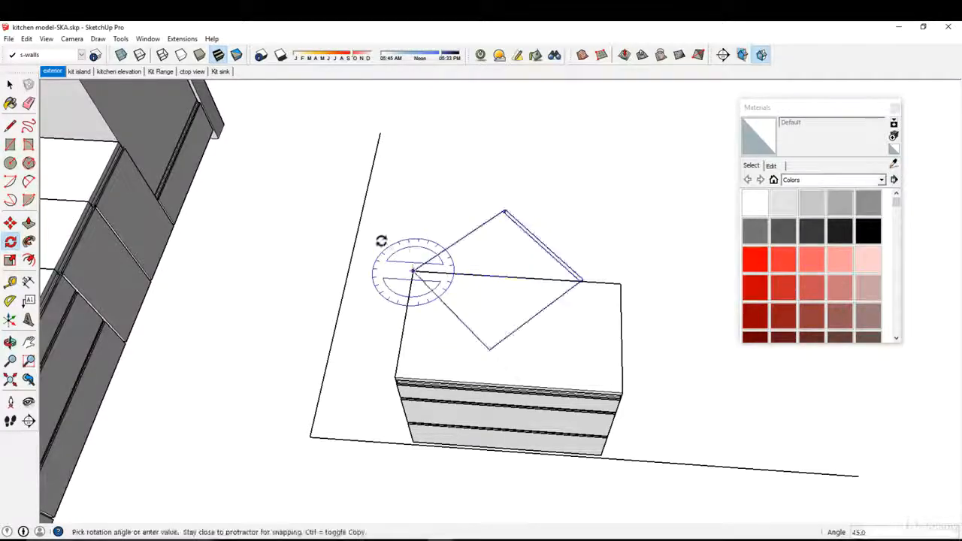
pyautogui.click(380, 241)
pyautogui.moveTo(322, 271); pyautogui.dragTo(512, 350, button='middle')
# Shift the island drawer cabinet 24 inches along the red axis away from the drawer-over-door cabinet.
pyautogui.click(10, 224)
pyautogui.moveTo(453, 294); pyautogui.dragTo(314, 288, button='middle')
pyautogui.scroll(-2, 431, 293)
pyautogui.moveTo(480, 300); pyautogui.dragTo(415, 309, button='middle')
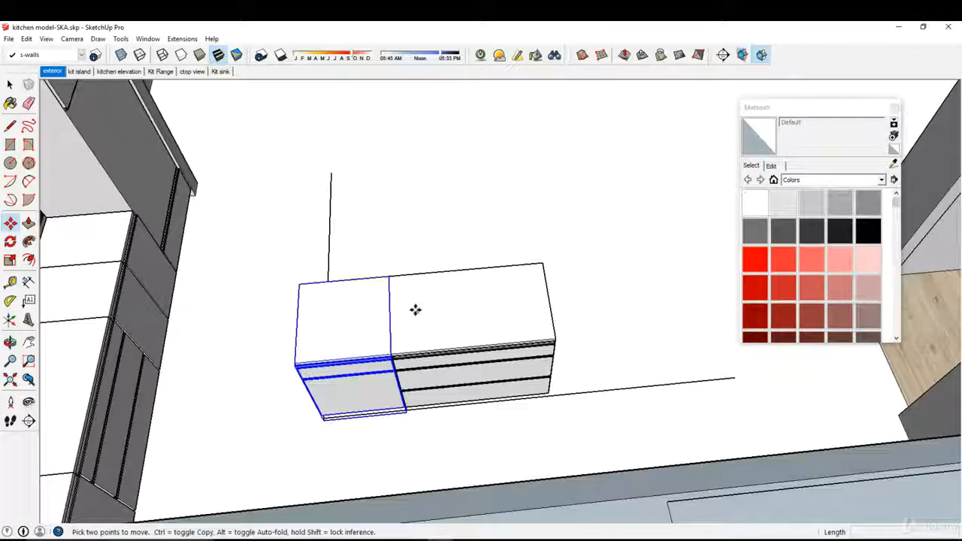
pyautogui.click(395, 286)
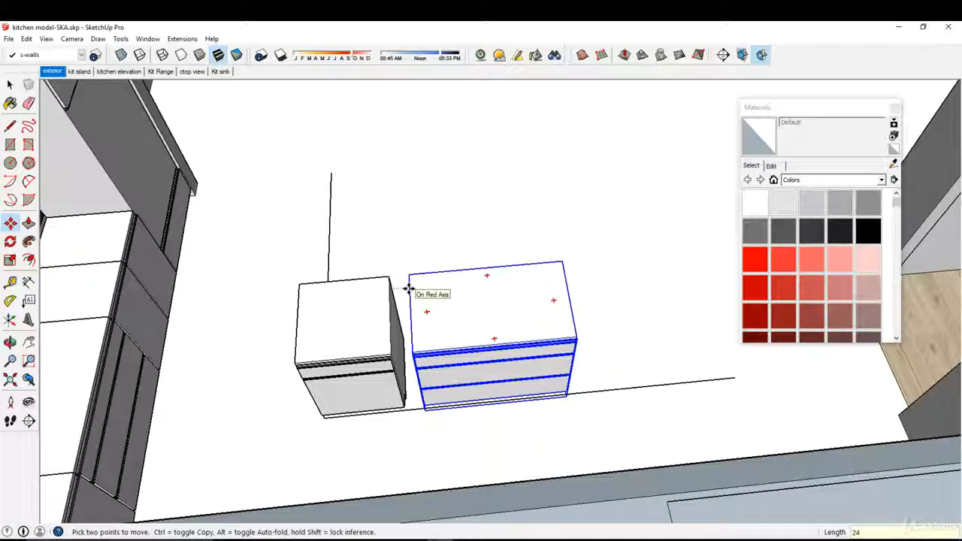
pyautogui.click(408, 288)
pyautogui.moveTo(408, 290)
pyautogui.mouseDown(button='middle')
pyautogui.moveTo(419, 255)
pyautogui.moveTo(418, 285)
pyautogui.mouseUp(button='middle')
pyautogui.scroll(3, 399, 290)
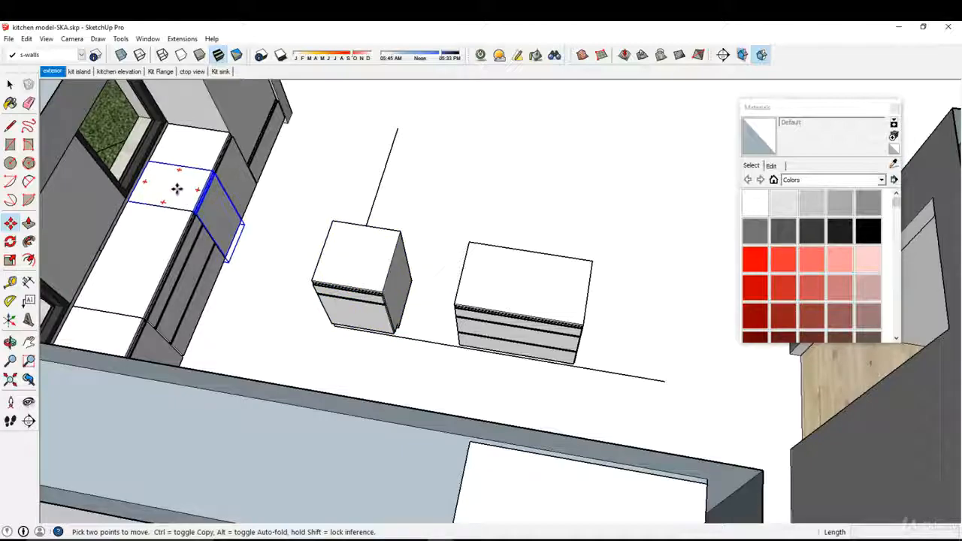
# Move the plain door base cabinet from the row outside the house to the back inner corner of the island's drawer-over-door cabinet.
pyautogui.moveTo(197, 188)
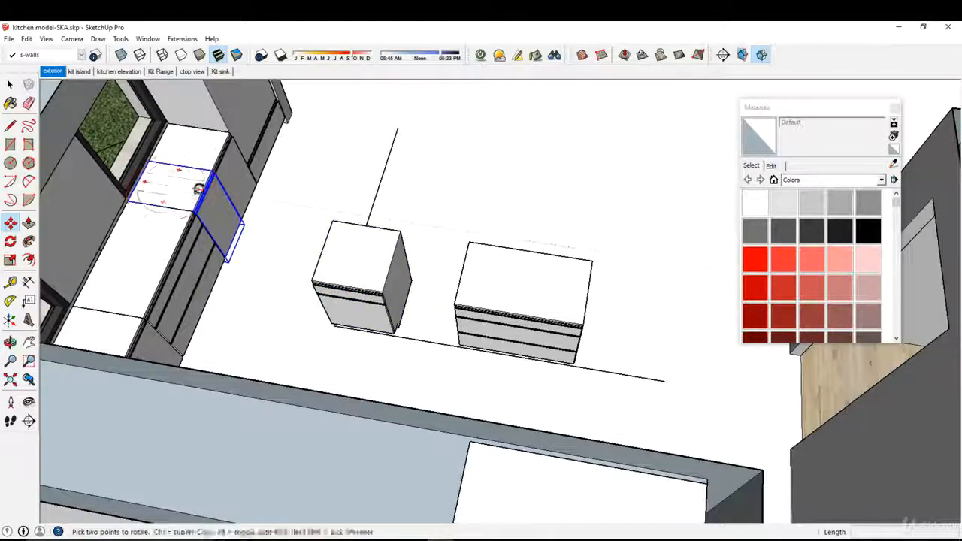
pyautogui.moveTo(198, 188); pyautogui.dragTo(172, 271, button='middle')
pyautogui.scroll(-4, 338, 247)
pyautogui.keyDown('shift'); pyautogui.moveTo(338, 248); pyautogui.dragTo(669, 429, button='middle'); pyautogui.keyUp('shift')
pyautogui.scroll(-4, 339, 262)
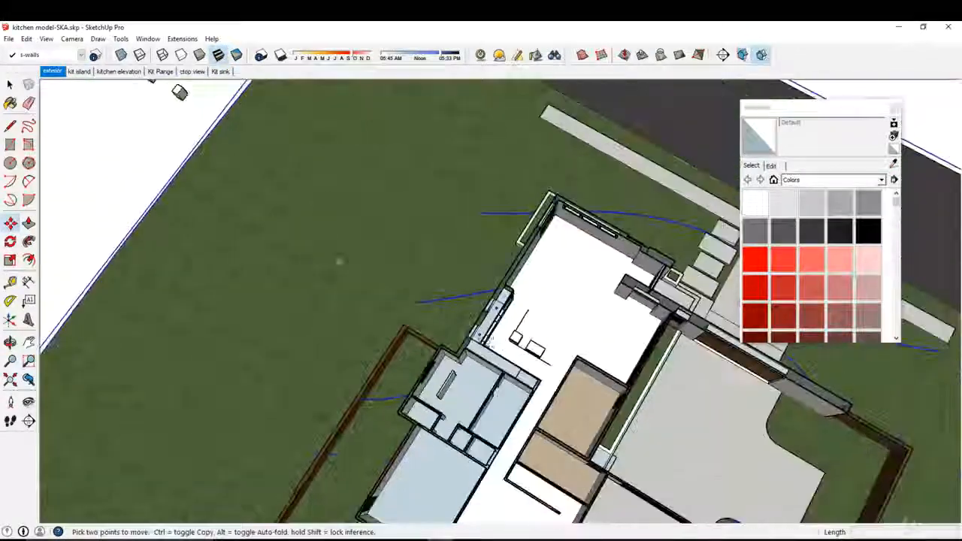
pyautogui.keyDown('shift'); pyautogui.moveTo(339, 262); pyautogui.dragTo(477, 324, button='middle'); pyautogui.keyUp('shift')
pyautogui.scroll(5, 550, 171)
pyautogui.moveTo(662, 257); pyautogui.dragTo(525, 335, button='middle')
pyautogui.scroll(5, 513, 309)
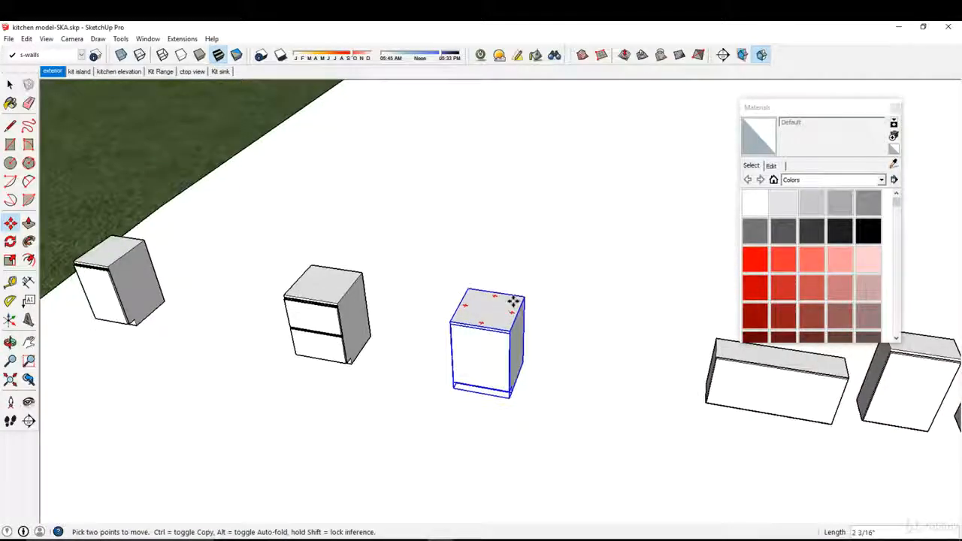
pyautogui.scroll(-5, 410, 296)
pyautogui.moveTo(563, 322); pyautogui.dragTo(490, 367, button='middle')
pyautogui.scroll(6, 490, 367)
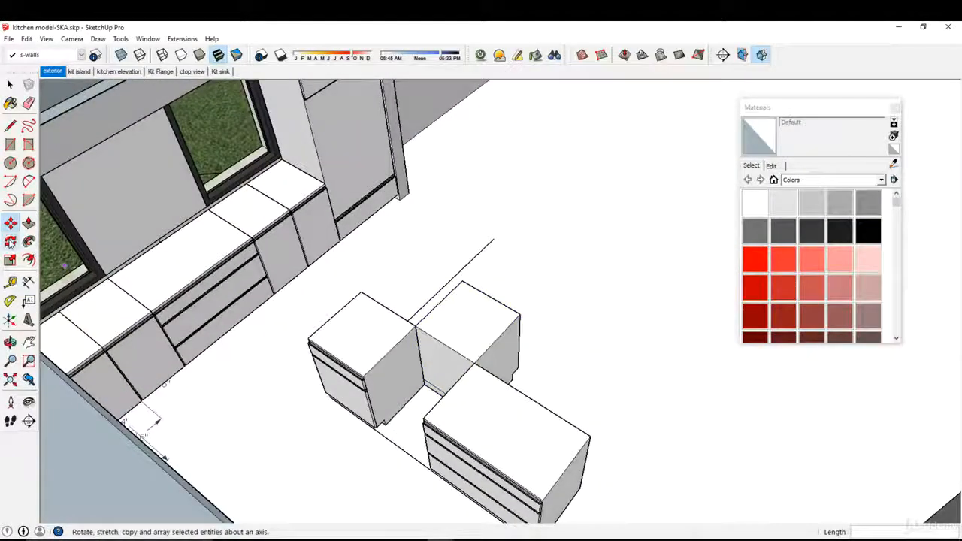
# Try to rotate the plain door cabinet 180 degrees about the corner shared with the drawer-over-door cabinet.
pyautogui.scroll(2, 434, 321)
pyautogui.press('q')
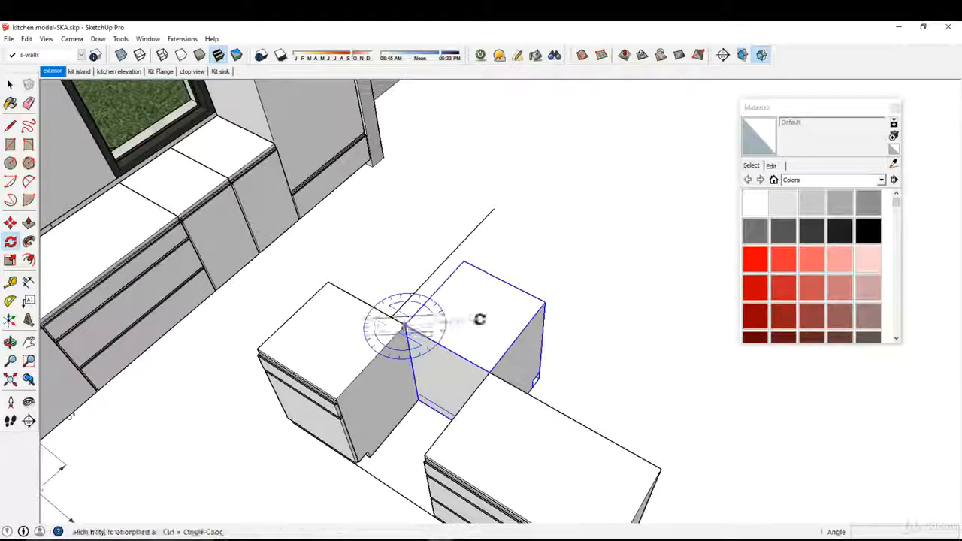
pyautogui.click(480, 319)
pyautogui.write('180')
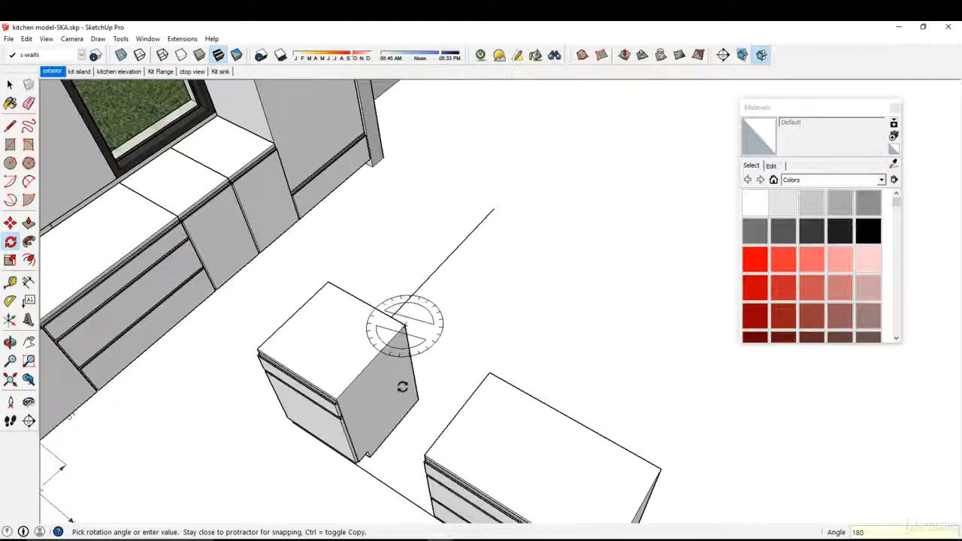
pyautogui.hotkey('ctrl', 'z')
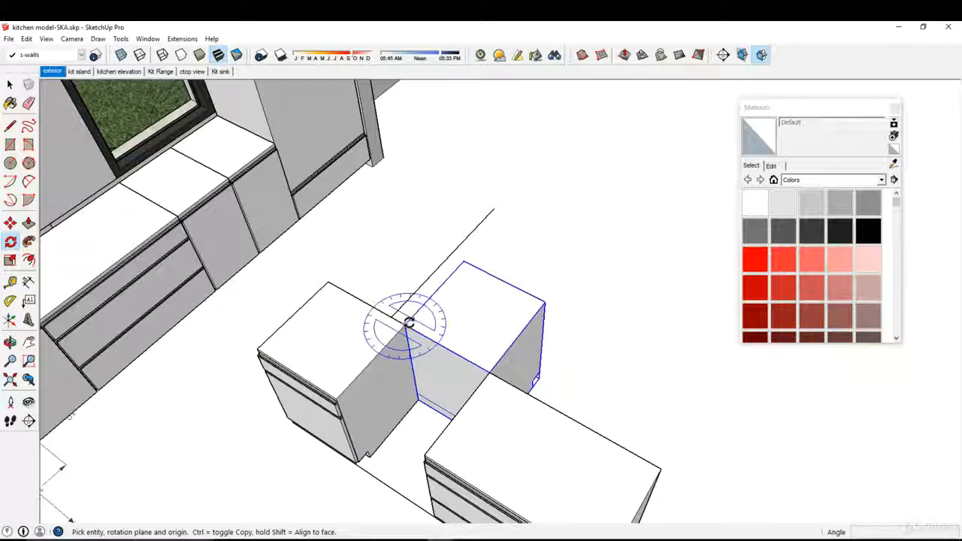
# Rotate the plain door cabinet 180 degrees about the shared corner and slide it into the gap between the two island cabinets.
pyautogui.click(467, 338)
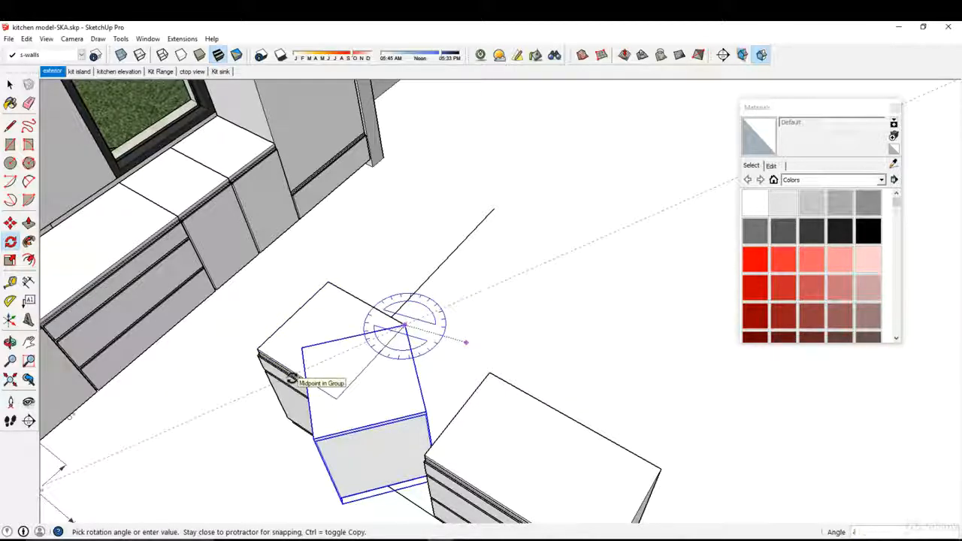
pyautogui.write('180')
pyautogui.press('Return')
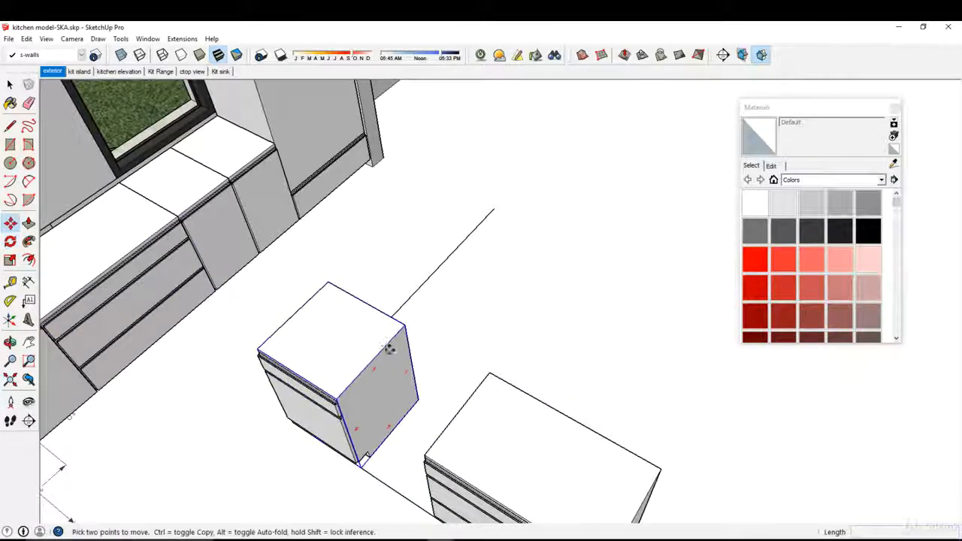
pyautogui.click(388, 348)
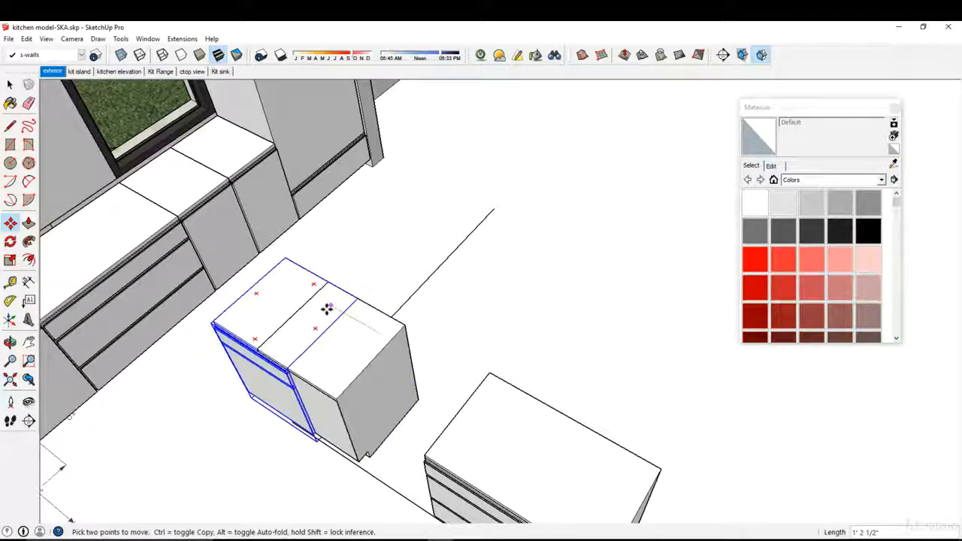
pyautogui.click(431, 347)
pyautogui.click(353, 297)
# Delete the plain door cabinet from the gap between the two island cabinets.
pyautogui.moveTo(401, 326); pyautogui.dragTo(386, 279, button='middle')
pyautogui.scroll(2, 388, 279)
pyautogui.moveTo(381, 331); pyautogui.dragTo(408, 297, button='middle')
pyautogui.scroll(3, 561, 277)
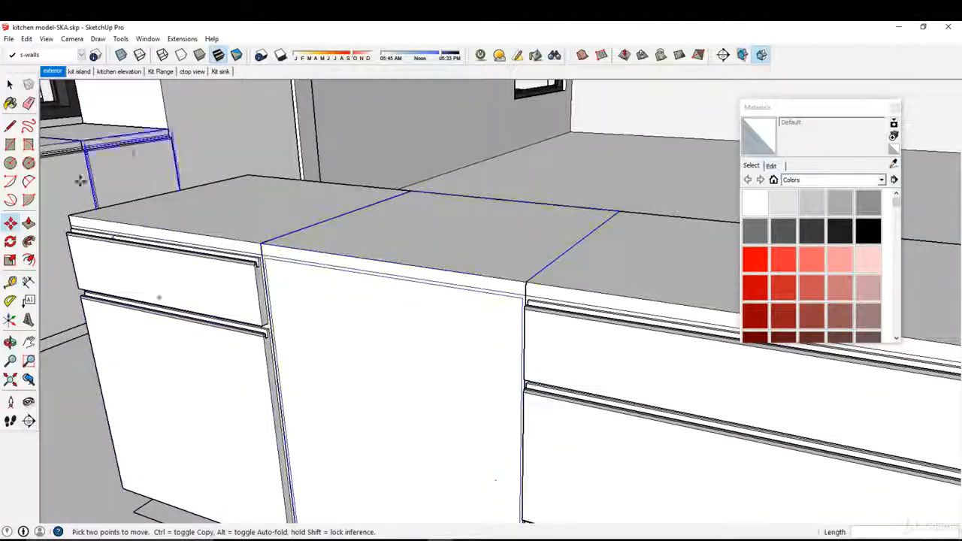
pyautogui.moveTo(438, 309); pyautogui.dragTo(361, 333, button='middle')
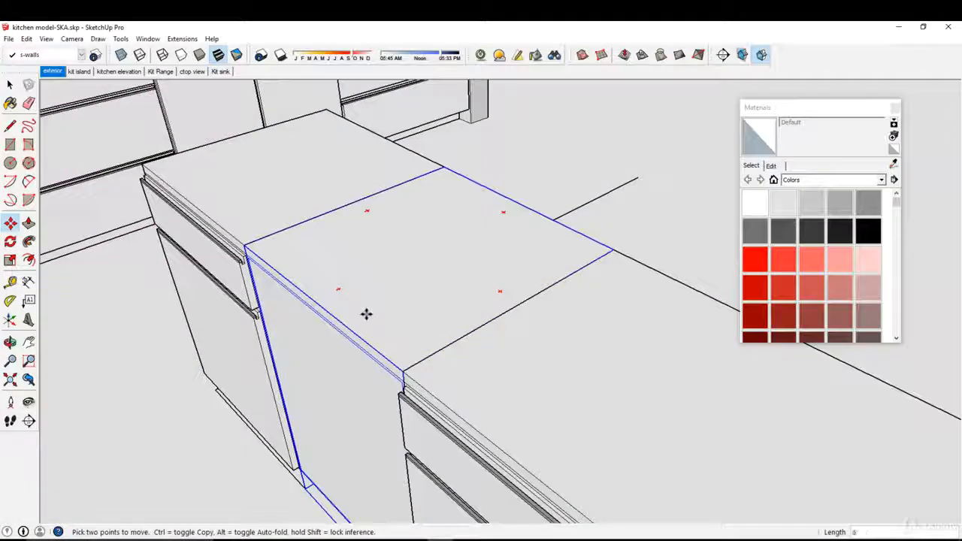
pyautogui.click(358, 303)
pyautogui.press('Delete')
# Copy the window-wall door cabinet beside the drawers by its back corner onto the island drawer cabinet's back corner at the gap.
pyautogui.scroll(-2, 352, 282)
pyautogui.moveTo(336, 274); pyautogui.dragTo(449, 310, button='middle')
pyautogui.click(92, 231)
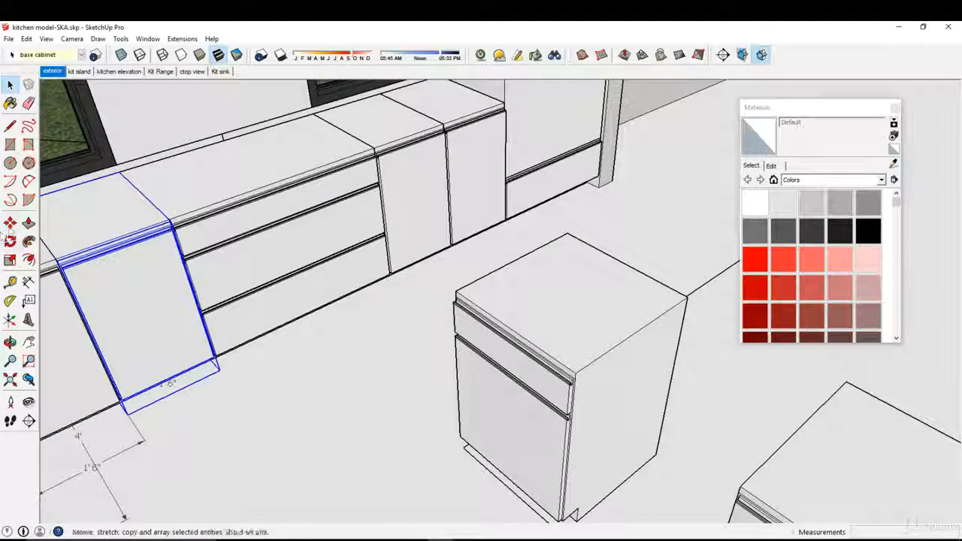
pyautogui.click(9, 223)
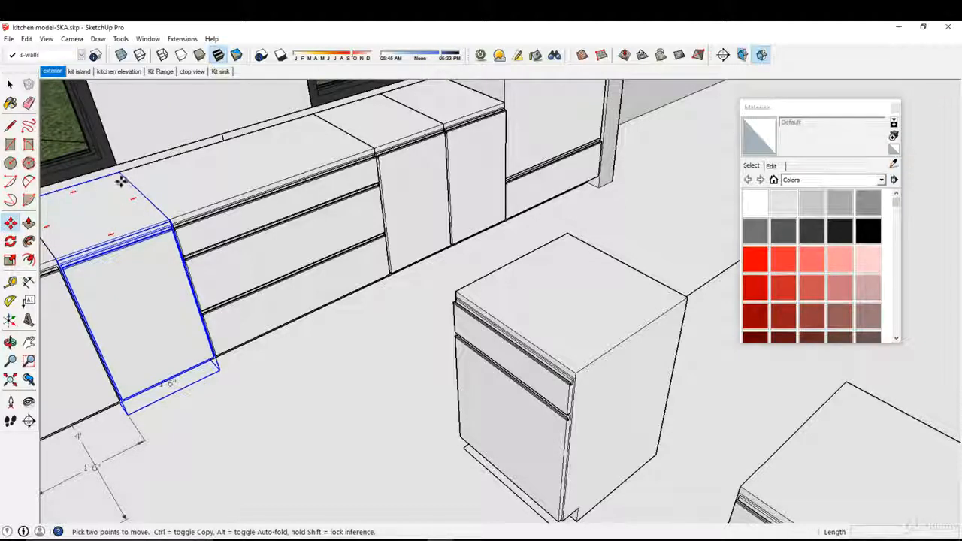
pyautogui.press('ctrl')
pyautogui.click(119, 175)
pyautogui.keyDown('shift'); pyautogui.moveTo(760, 421); pyautogui.dragTo(546, 325, button='middle'); pyautogui.keyUp('shift')
pyautogui.click(589, 270)
# Rotate the copied door cabinet 90 degrees about the shared corner into the gap beside the island drawer cabinet.
pyautogui.click(10, 242)
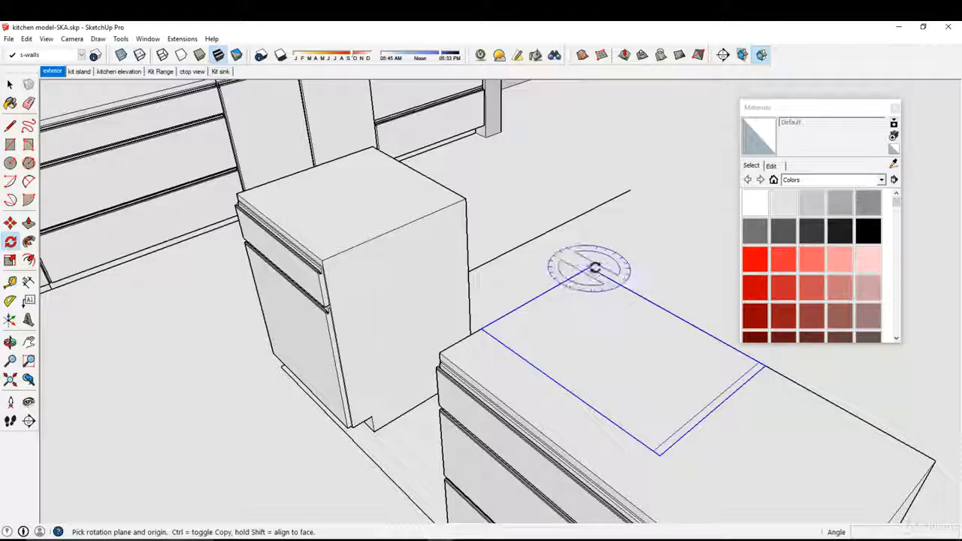
pyautogui.click(591, 269)
pyautogui.click(603, 358)
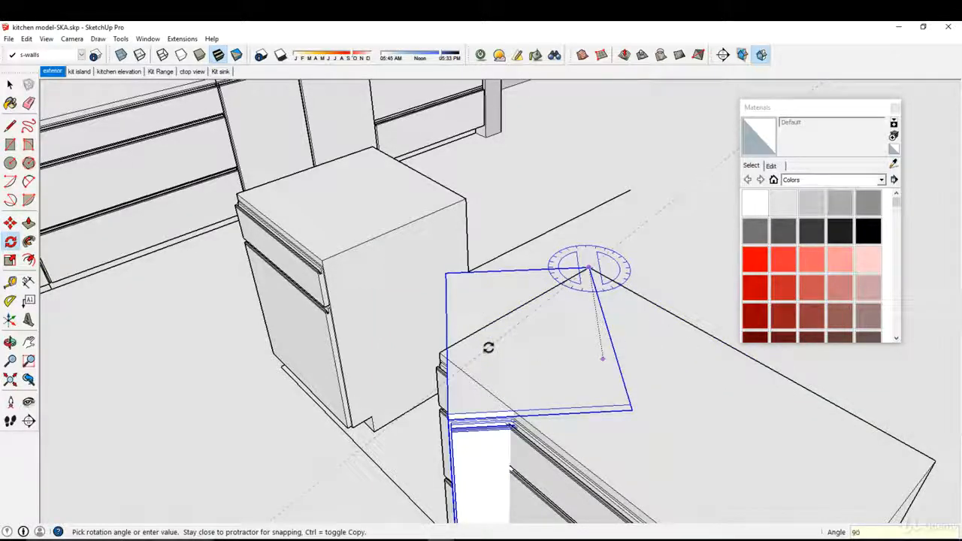
pyautogui.click(485, 346)
# Widen the island door cabinet by moving its open side 6 inches to meet the drawer-over-door cabinet.
pyautogui.click(10, 84)
pyautogui.moveTo(204, 210); pyautogui.dragTo(532, 411, button='middle')
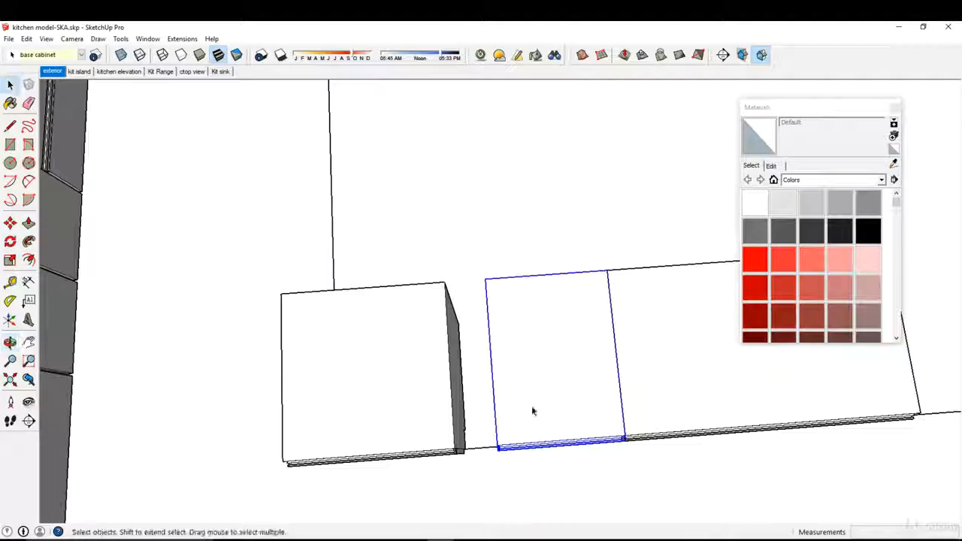
pyautogui.doubleClick(531, 411)
pyautogui.moveTo(421, 503); pyautogui.dragTo(509, 351)
pyautogui.moveTo(520, 239); pyautogui.dragTo(555, 229)
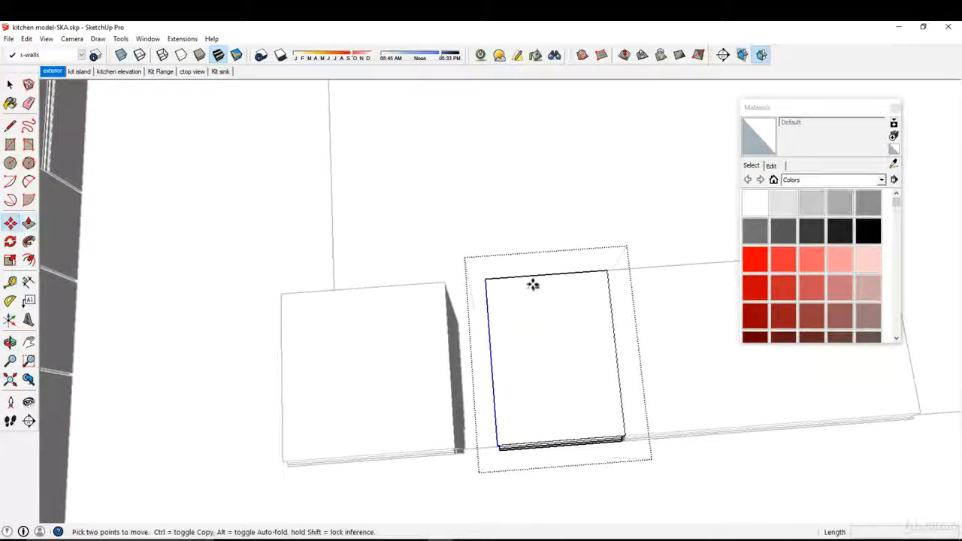
pyautogui.click(488, 280)
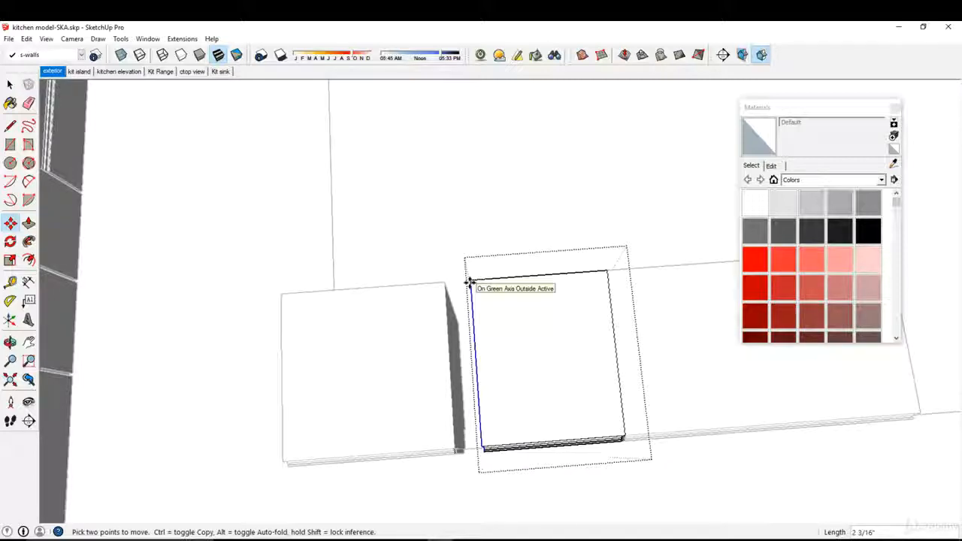
pyautogui.write('6')
pyautogui.press('Return')
pyautogui.click(10, 85)
pyautogui.click(225, 188)
# Copy the widened door cabinet by its back corner to the far end of the island drawer cabinet.
pyautogui.scroll(-2, 509, 324)
pyautogui.moveTo(509, 324); pyautogui.dragTo(460, 296, button='middle')
pyautogui.click(500, 326)
pyautogui.click(10, 224)
pyautogui.moveTo(501, 323); pyautogui.dragTo(491, 272, button='middle')
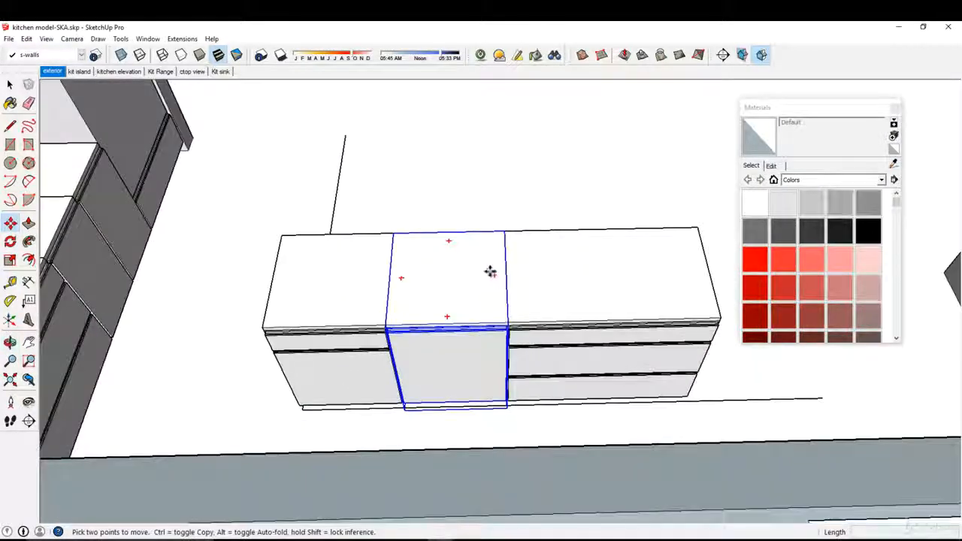
pyautogui.click(395, 237)
pyautogui.moveTo(395, 236); pyautogui.dragTo(338, 251, button='middle')
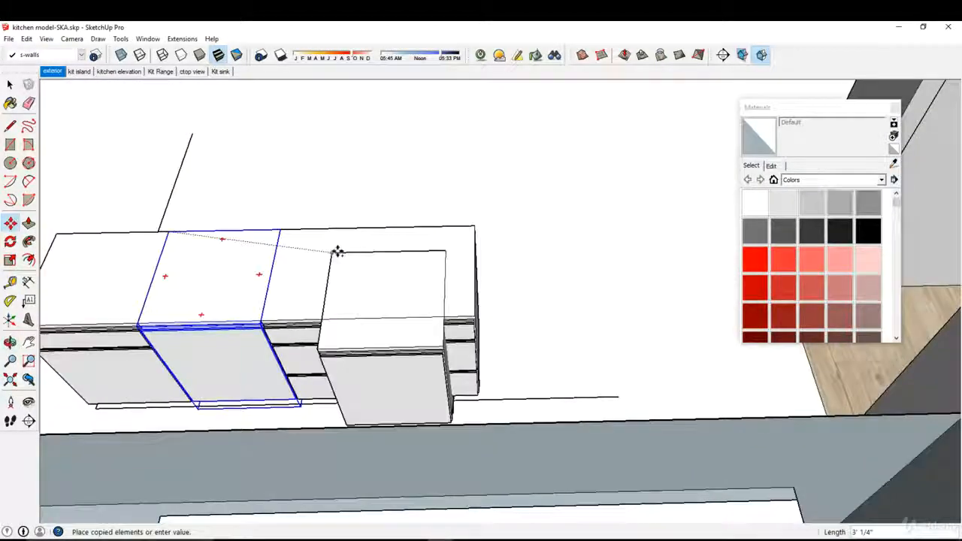
pyautogui.click(473, 225)
# Delete the top face inside the island drawer cabinet's group.
pyautogui.moveTo(527, 251); pyautogui.dragTo(141, 272, button='middle')
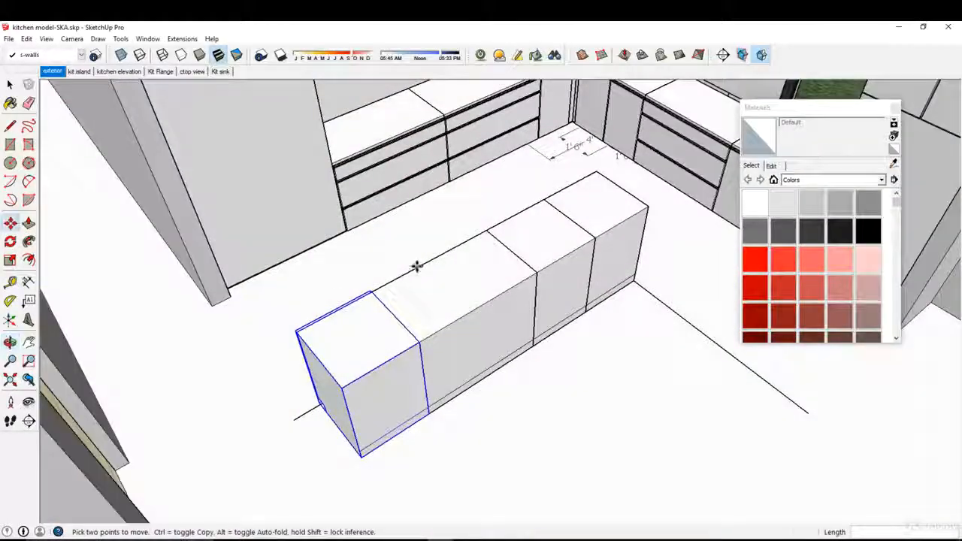
pyautogui.moveTo(410, 269); pyautogui.dragTo(226, 312, button='middle')
pyautogui.click(10, 86)
pyautogui.moveTo(361, 301); pyautogui.dragTo(451, 323, button='middle')
pyautogui.doubleClick(451, 323)
pyautogui.click(451, 323)
pyautogui.press('Delete')
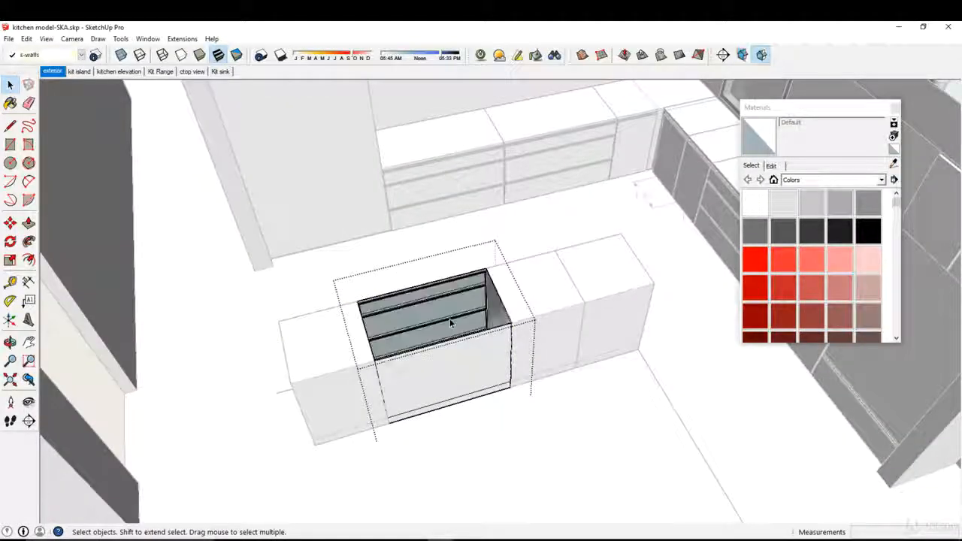
# Copy the drawer-over-door cabinet at the island's end by rotating it 90 degrees about its inner back corner, forming a return.
pyautogui.moveTo(451, 324); pyautogui.dragTo(509, 466, button='middle')
pyautogui.scroll(3, 539, 253)
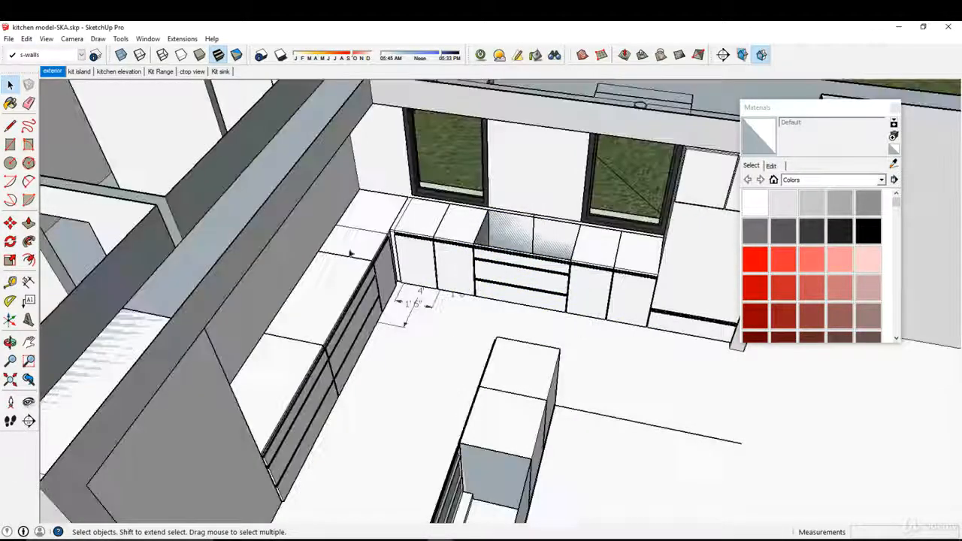
pyautogui.scroll(-3, 481, 338)
pyautogui.moveTo(566, 383); pyautogui.dragTo(292, 387, button='middle')
pyautogui.scroll(4, 509, 293)
pyautogui.scroll(-4, 452, 334)
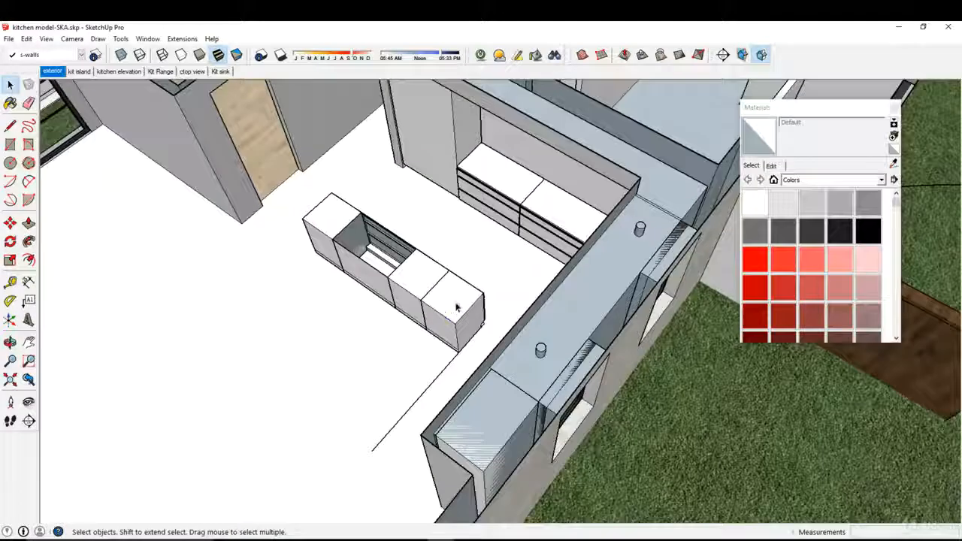
pyautogui.click(456, 308)
pyautogui.moveTo(456, 307); pyautogui.dragTo(238, 365, button='middle')
pyautogui.scroll(2, 485, 310)
pyautogui.moveTo(485, 310); pyautogui.dragTo(447, 283, button='middle')
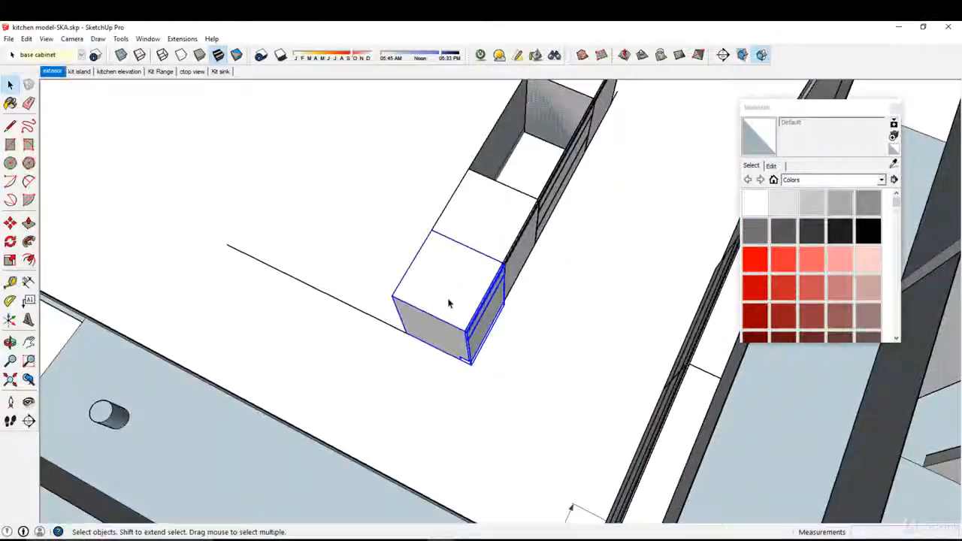
pyautogui.press('q')
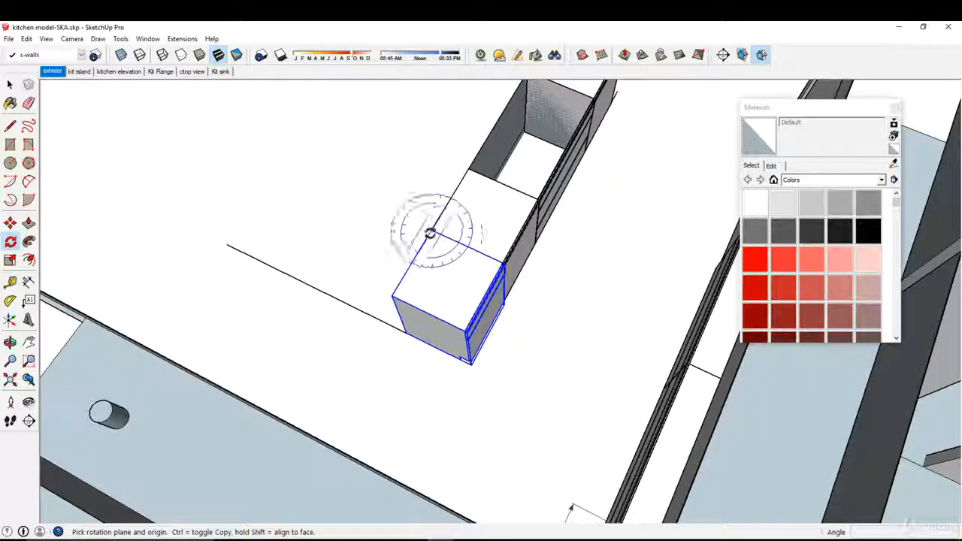
pyautogui.click(468, 267)
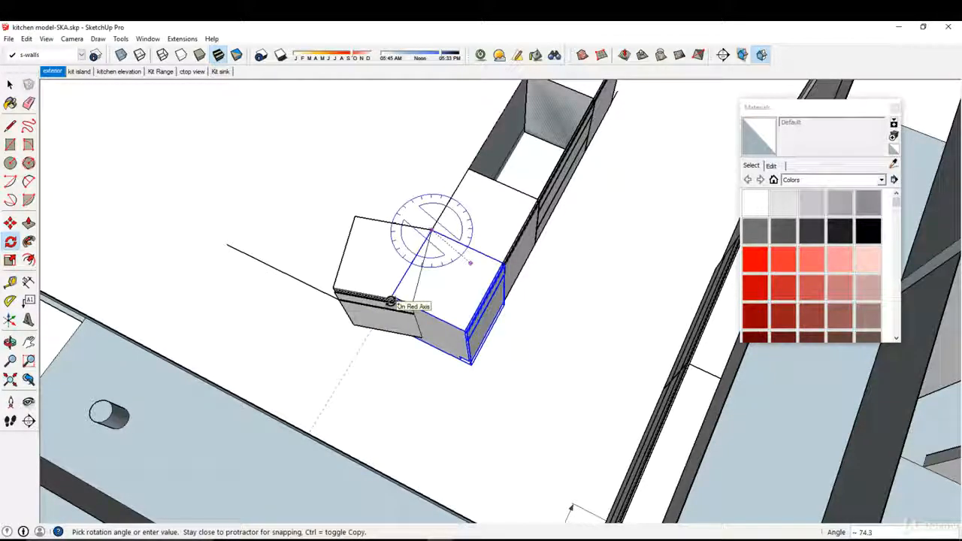
pyautogui.click(391, 300)
pyautogui.scroll(2, 387, 342)
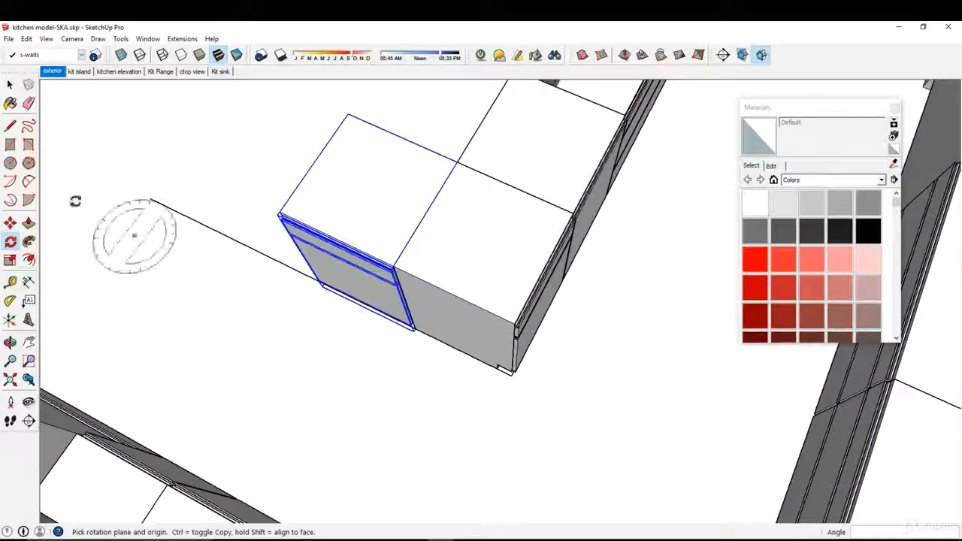
pyautogui.click(10, 85)
# Copy the door cabinet at the island's opposite end by rotating it 90 degrees about its inner back corner.
pyautogui.scroll(-2, 391, 245)
pyautogui.moveTo(389, 230); pyautogui.dragTo(576, 338, button='middle')
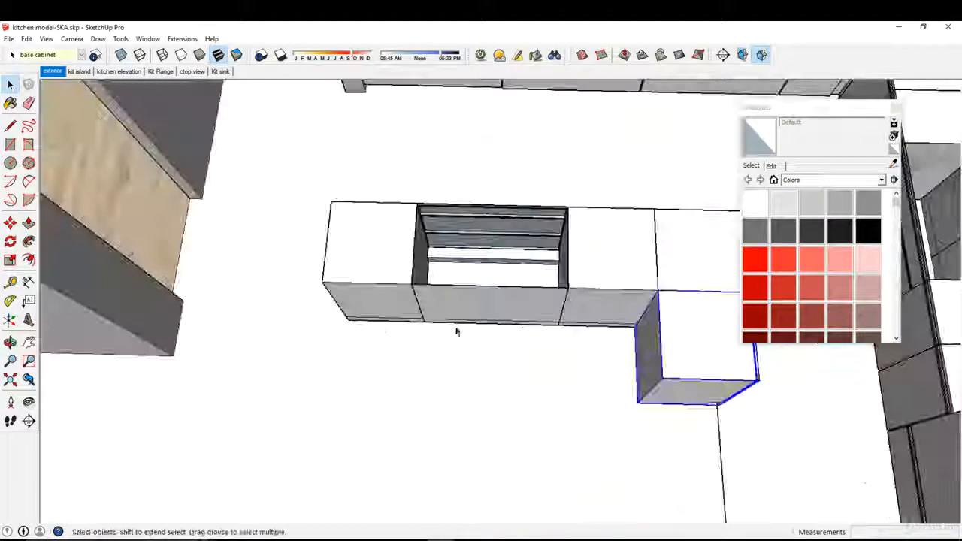
pyautogui.moveTo(366, 313); pyautogui.dragTo(399, 297, button='middle')
pyautogui.click(9, 241)
pyautogui.moveTo(290, 300); pyautogui.dragTo(482, 280, button='middle')
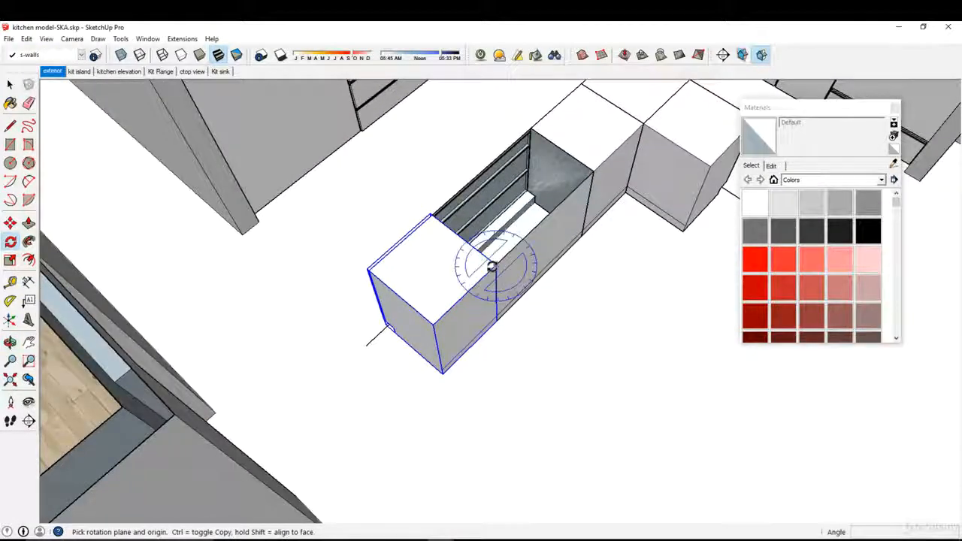
pyautogui.click(437, 292)
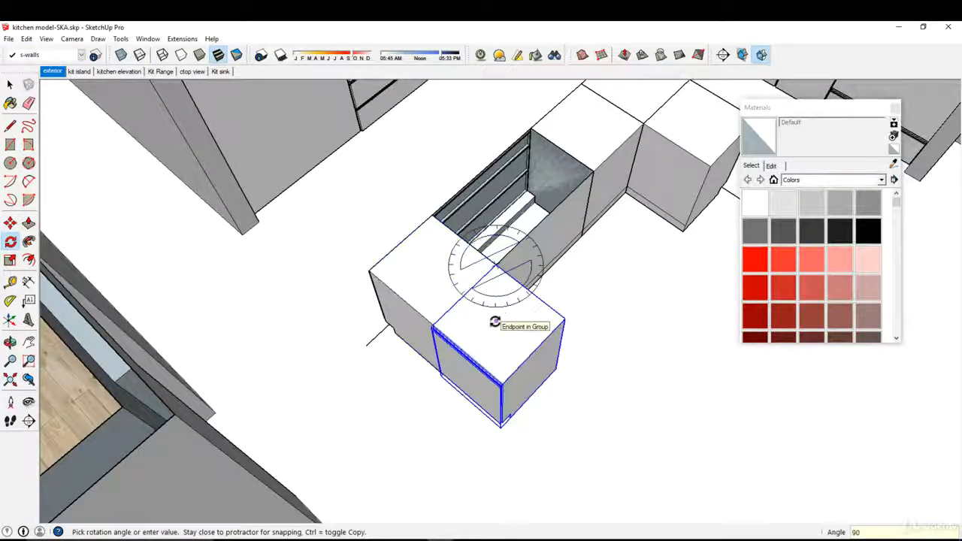
pyautogui.click(494, 323)
pyautogui.press('space')
# Delete the leftover floor line at the island's end, undoing the accidental deletion of the walls and floor.
pyautogui.moveTo(530, 295); pyautogui.dragTo(430, 390, button='middle')
pyautogui.click(350, 400)
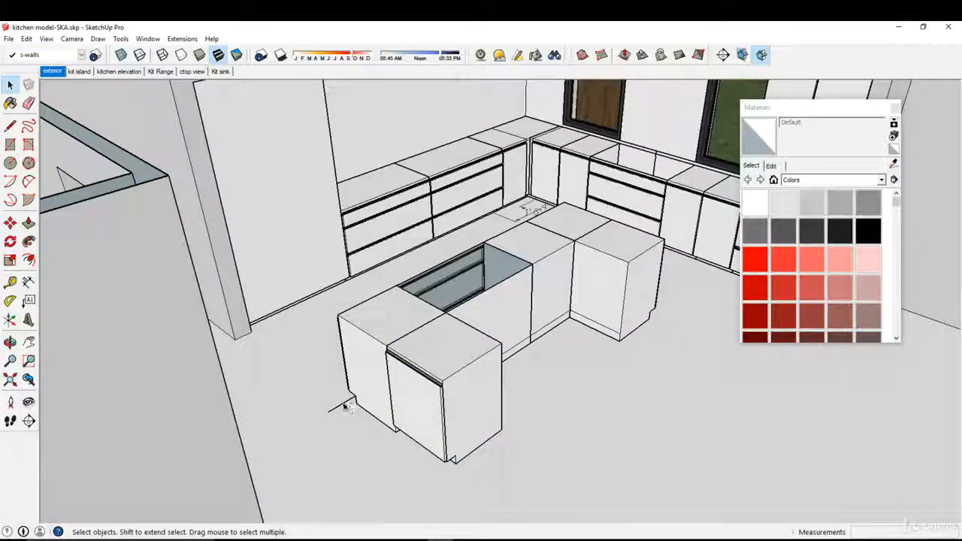
pyautogui.press('Delete')
pyautogui.moveTo(431, 446); pyautogui.dragTo(396, 410, button='middle')
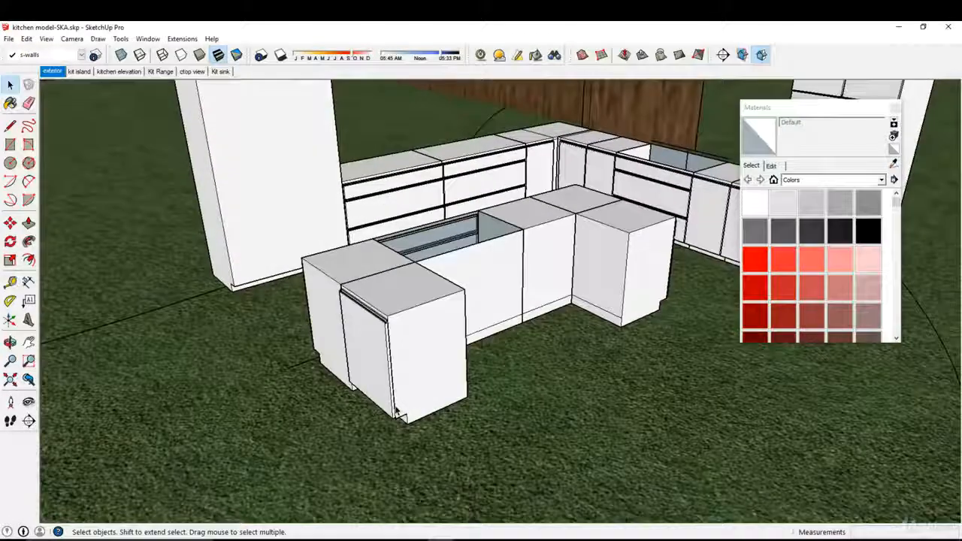
pyautogui.hotkey('ctrl', 'z')
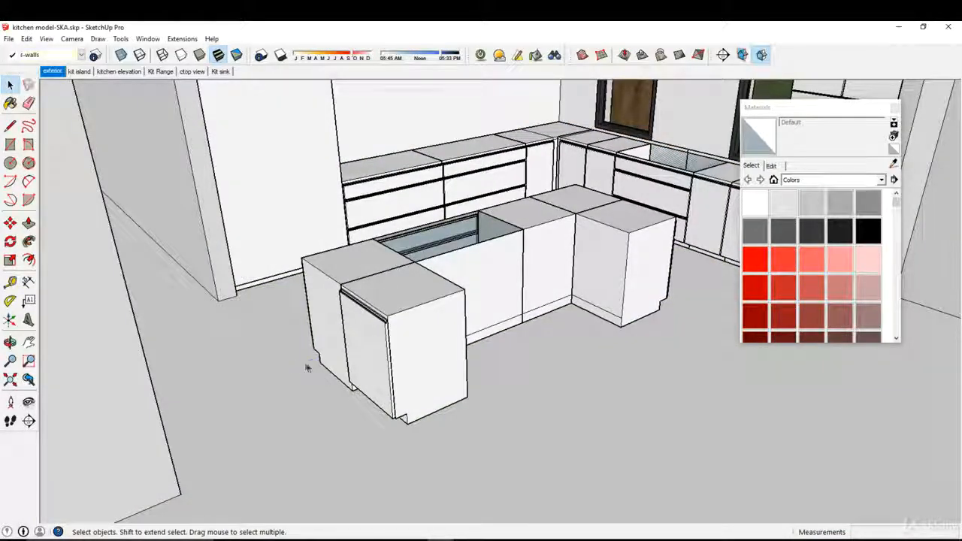
pyautogui.moveTo(307, 368); pyautogui.dragTo(539, 385, button='middle')
pyautogui.moveTo(583, 325); pyautogui.dragTo(463, 418, button='middle')
pyautogui.moveTo(485, 262); pyautogui.dragTo(531, 313, button='middle')
pyautogui.moveTo(509, 271); pyautogui.dragTo(502, 347, button='middle')
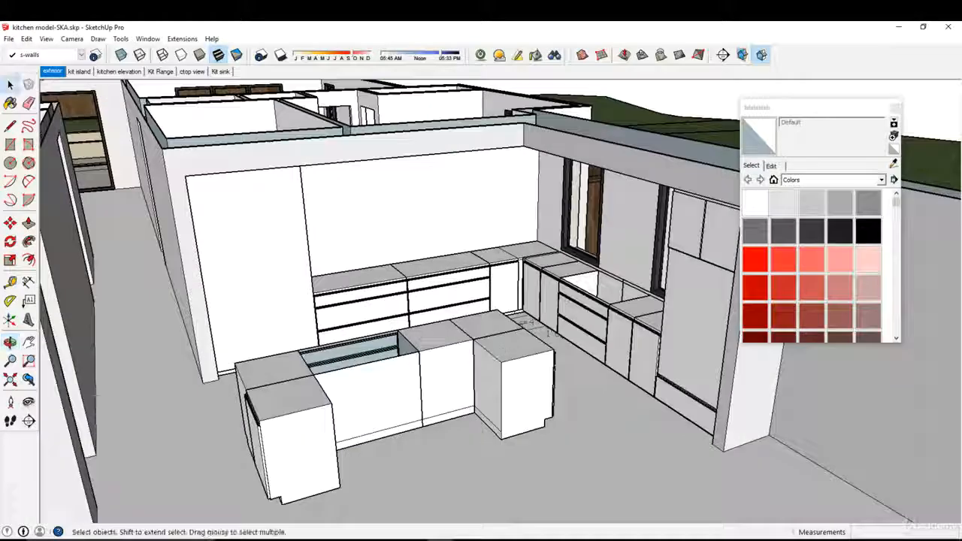